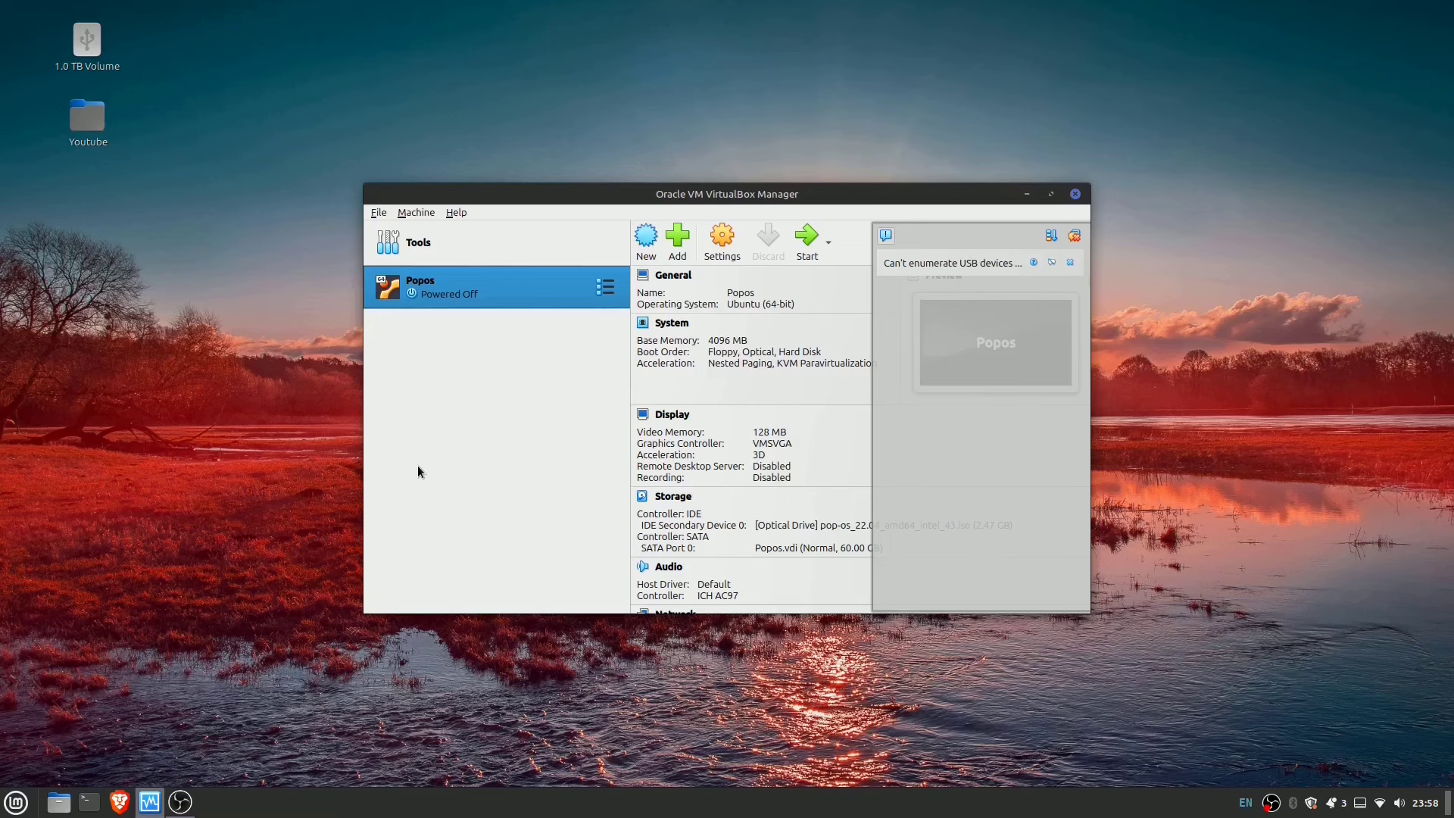
# Start the Popos virtual machine and maximize its window
pyautogui.click(816, 250)
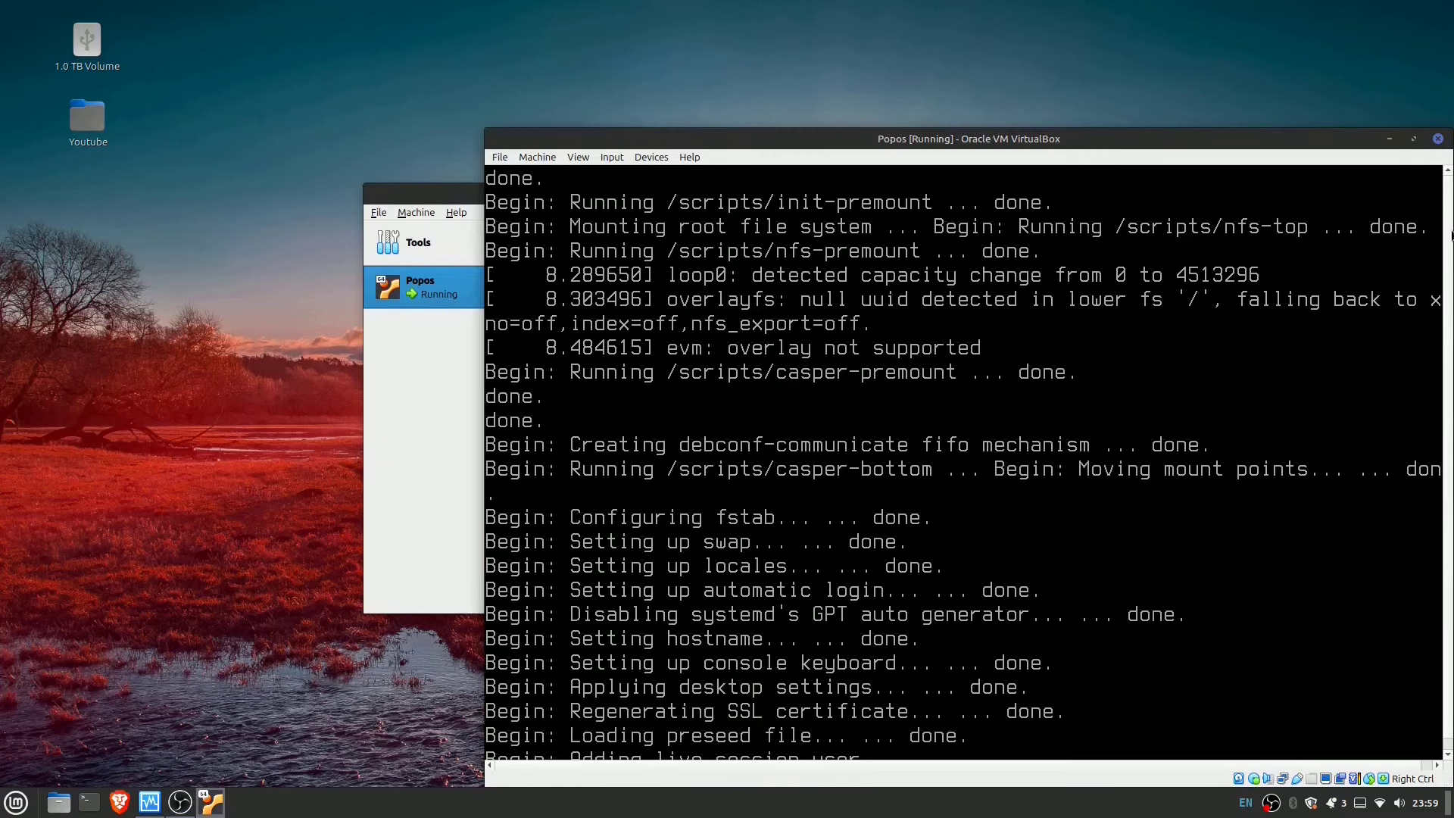
pyautogui.click(1413, 139)
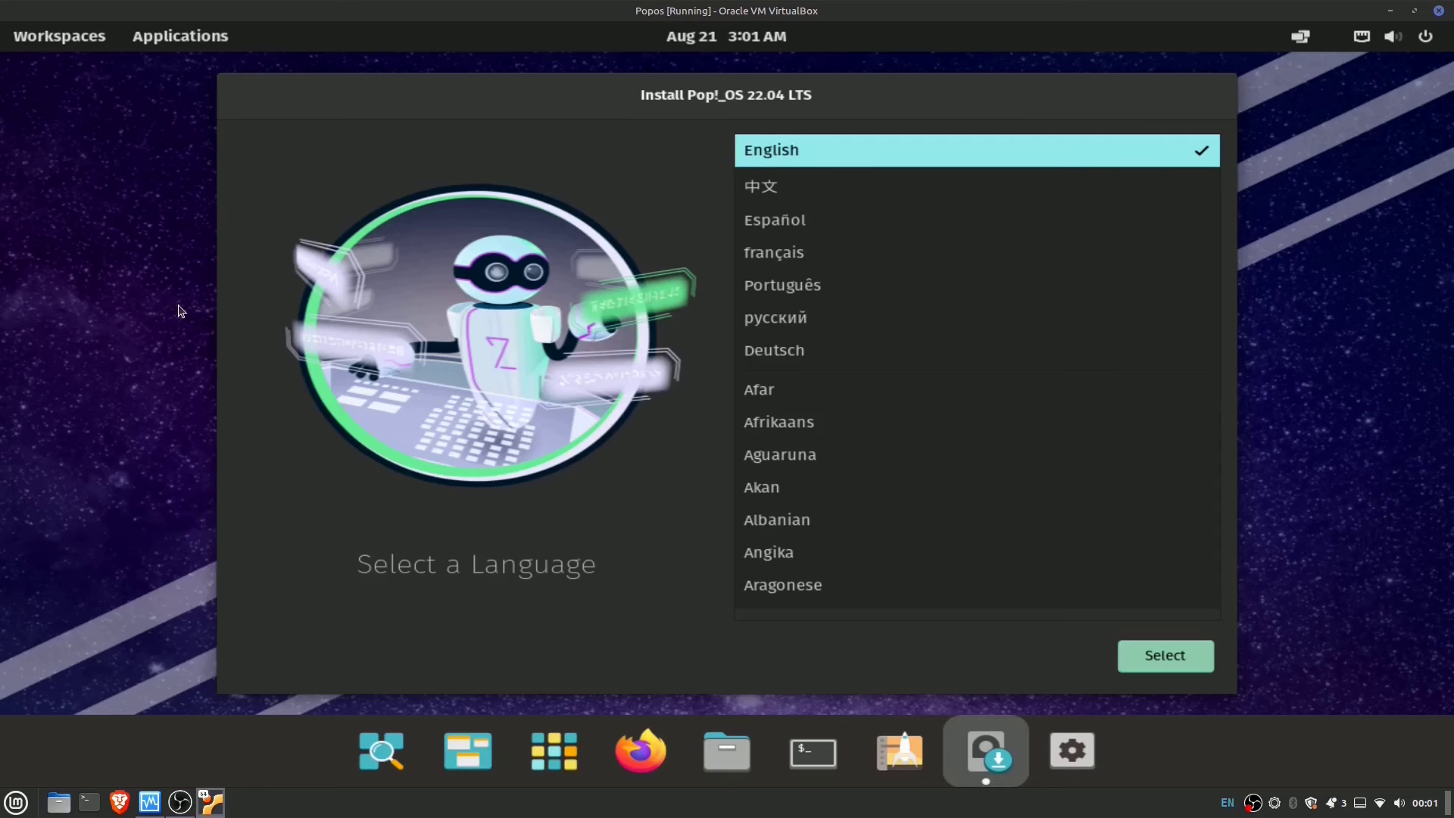
# Choose English (United States) as the installation language and English (US) with the Default variant as the keyboard layout
pyautogui.click(1142, 665)
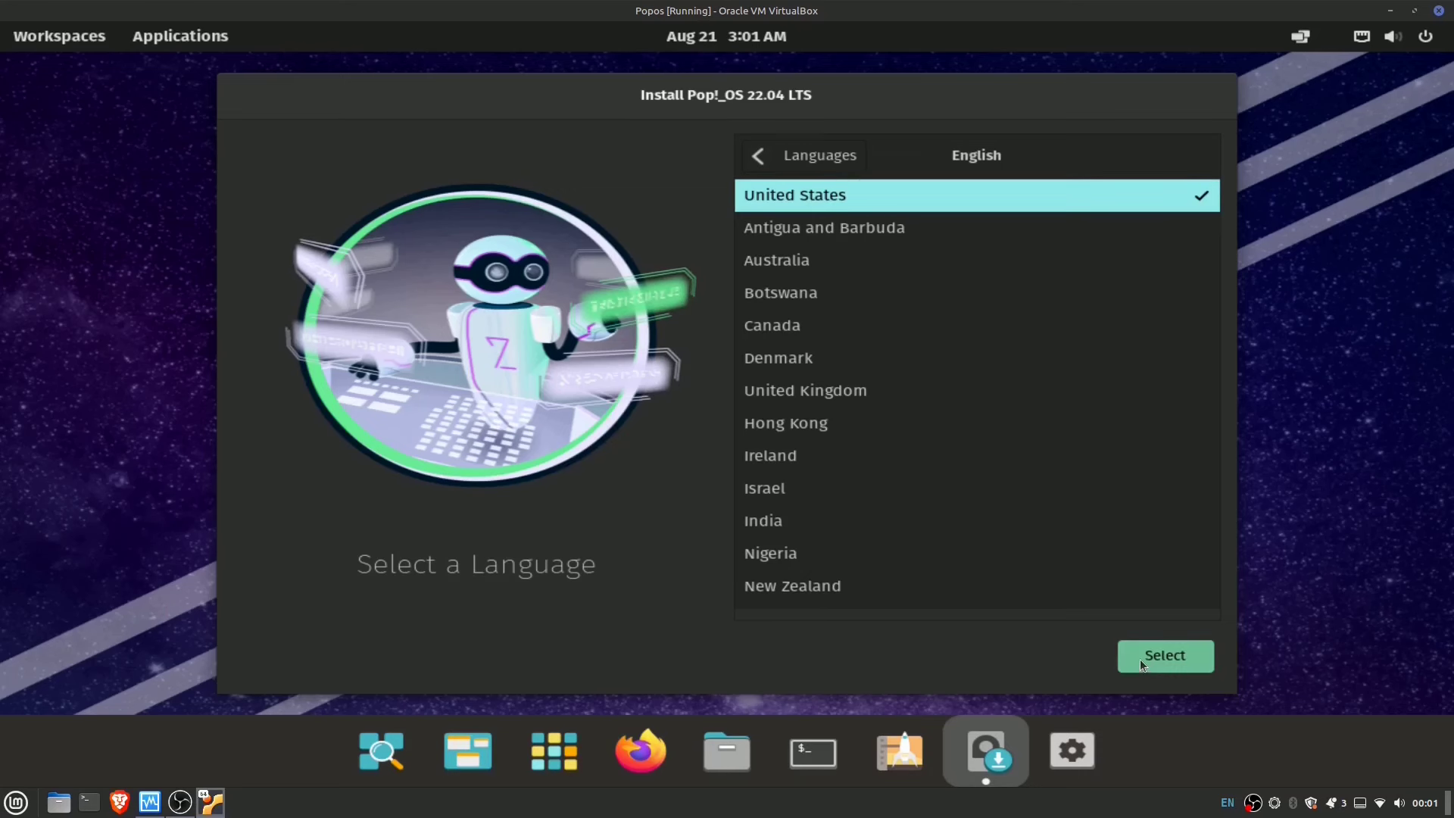
pyautogui.click(1139, 659)
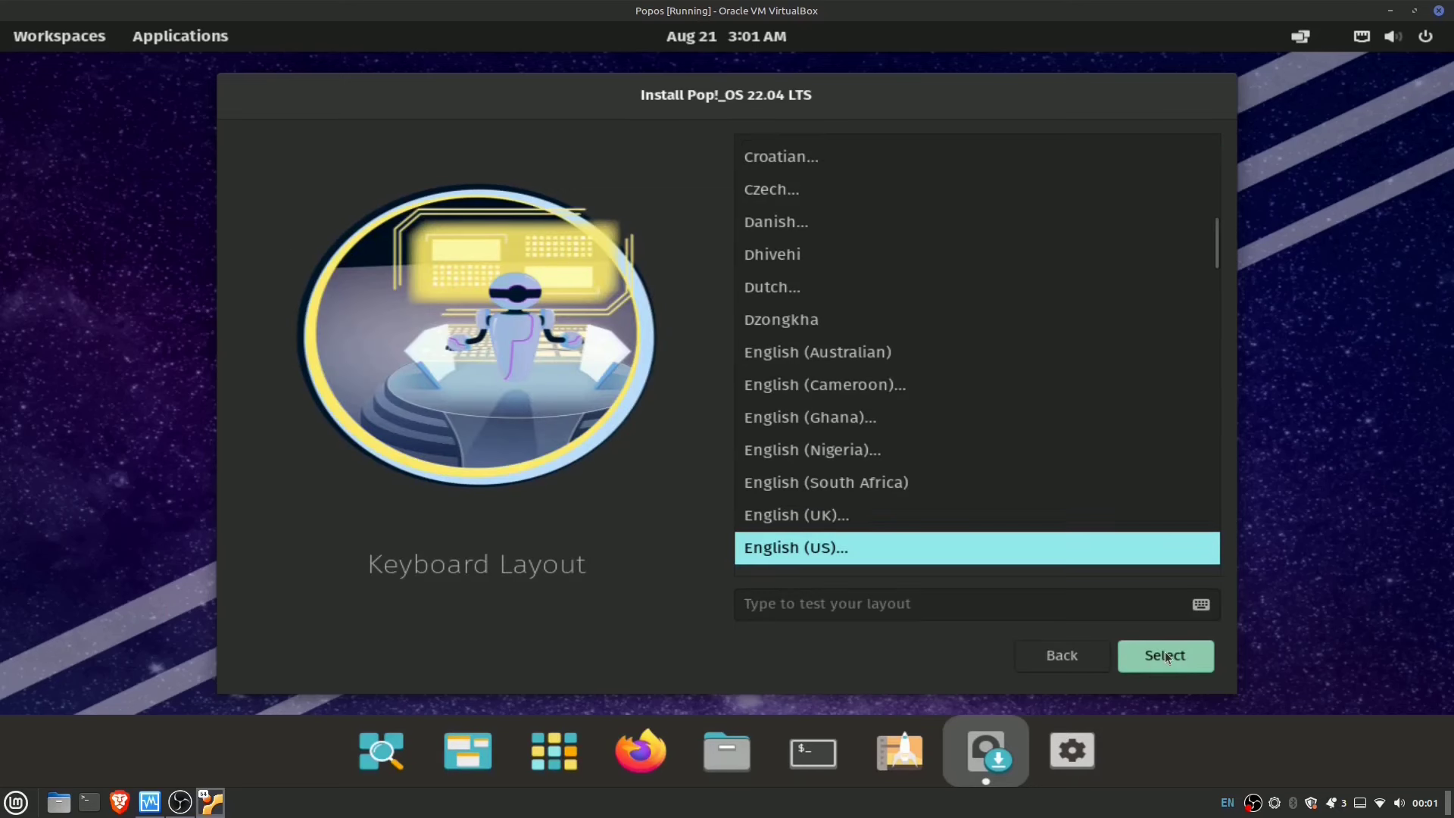
pyautogui.click(1166, 656)
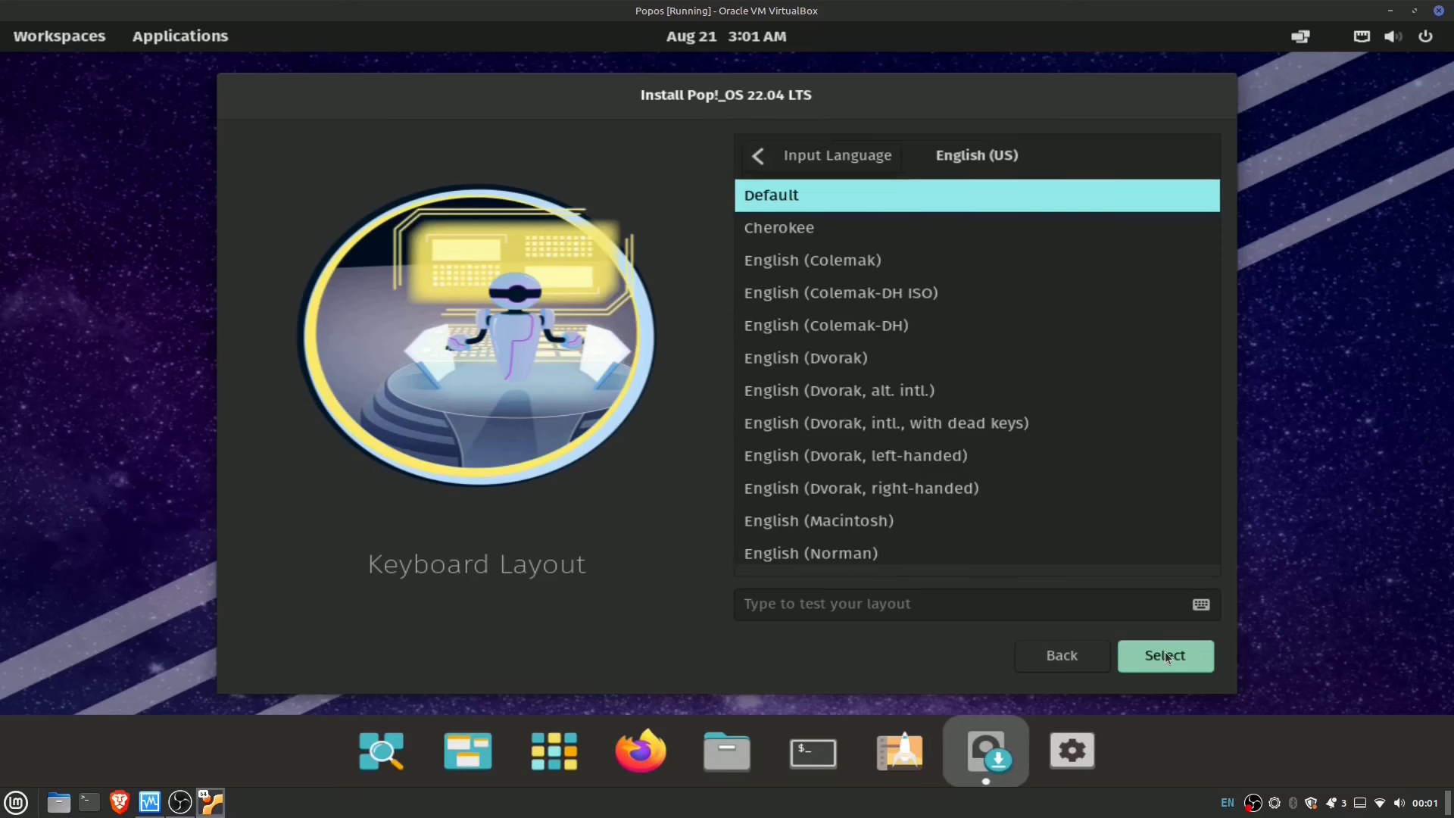
pyautogui.click(1165, 656)
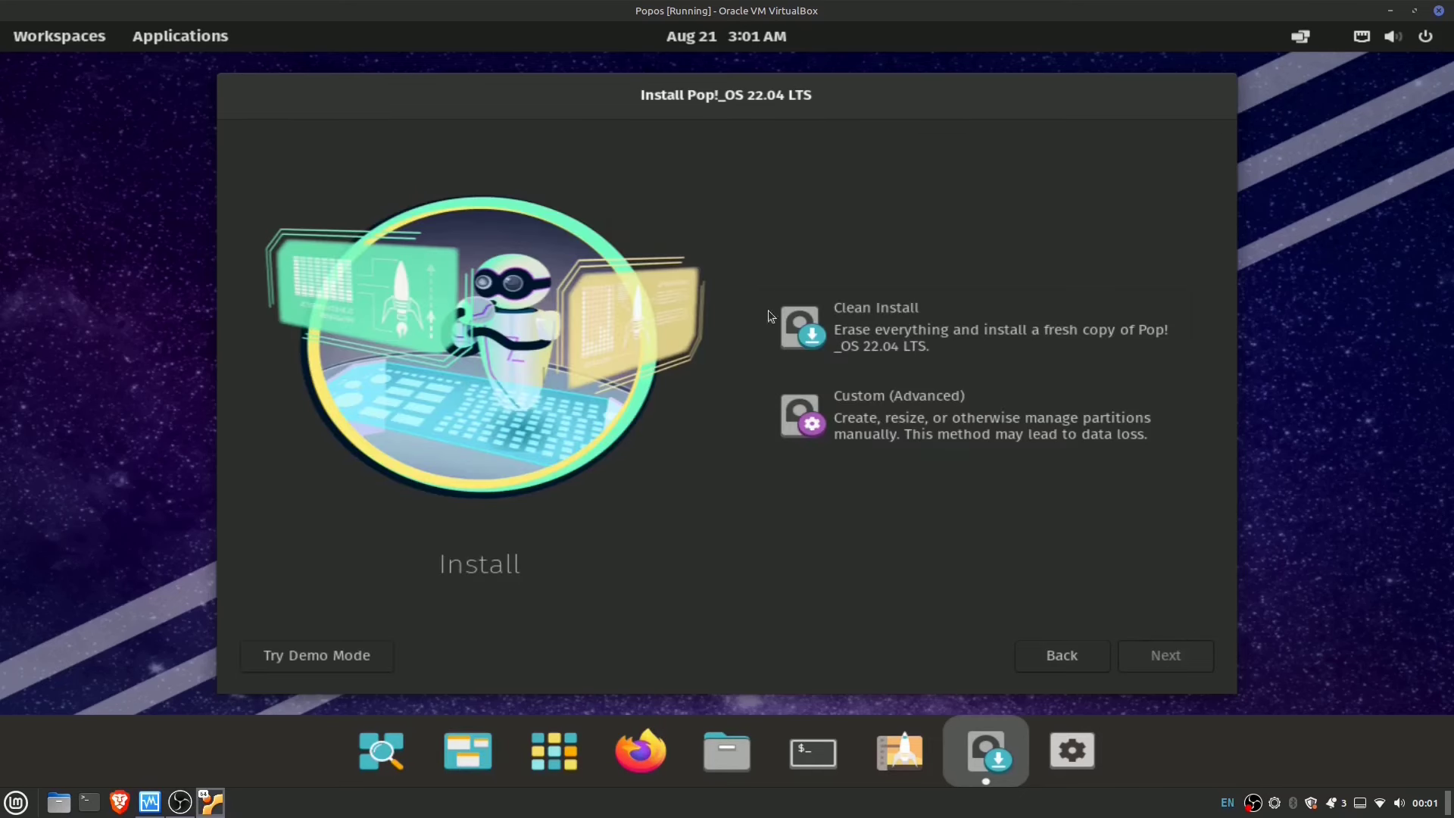
# Choose a clean install that erases the ATA VBOX HARDDISK drive
pyautogui.click(878, 322)
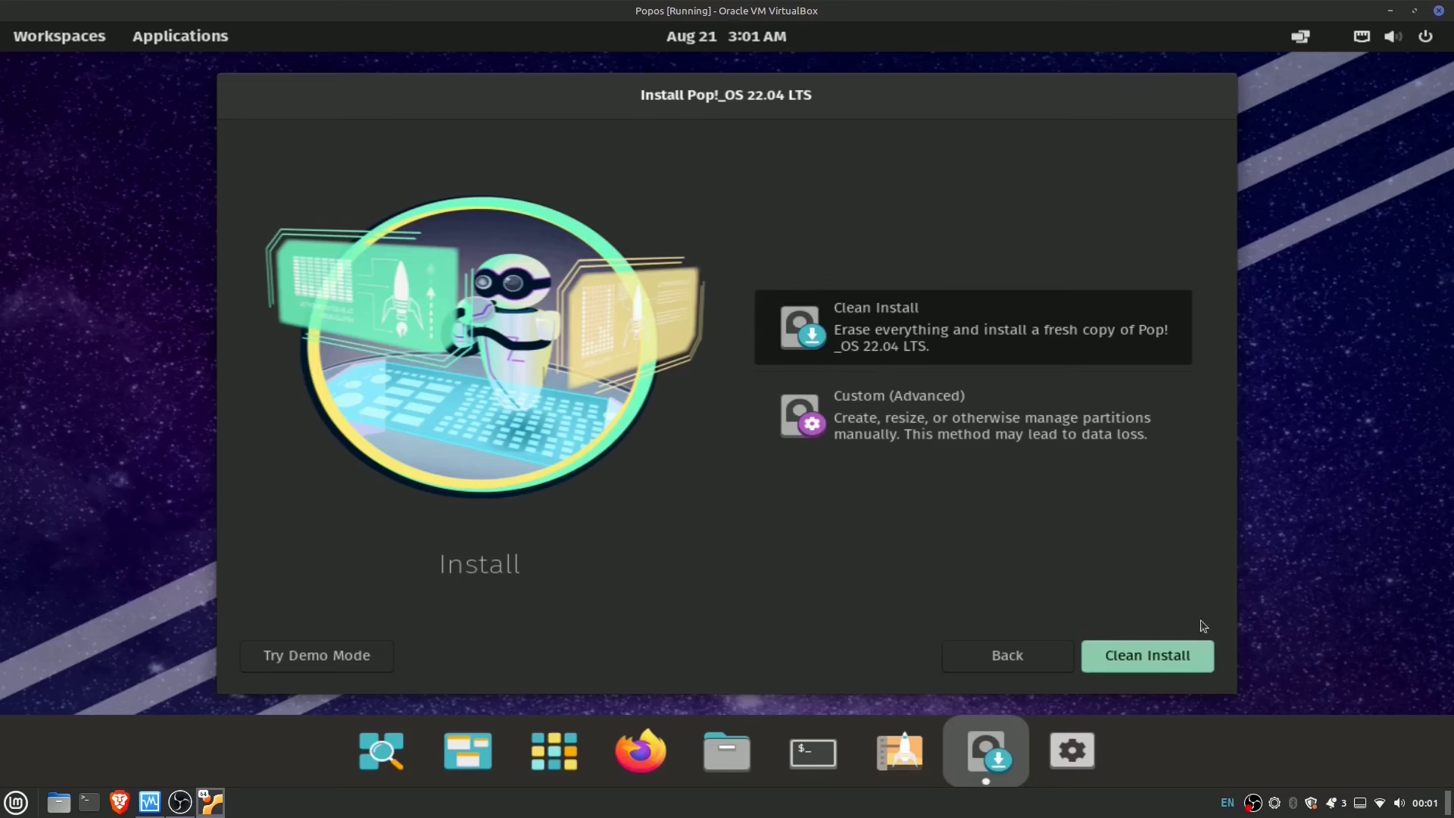
pyautogui.click(1187, 654)
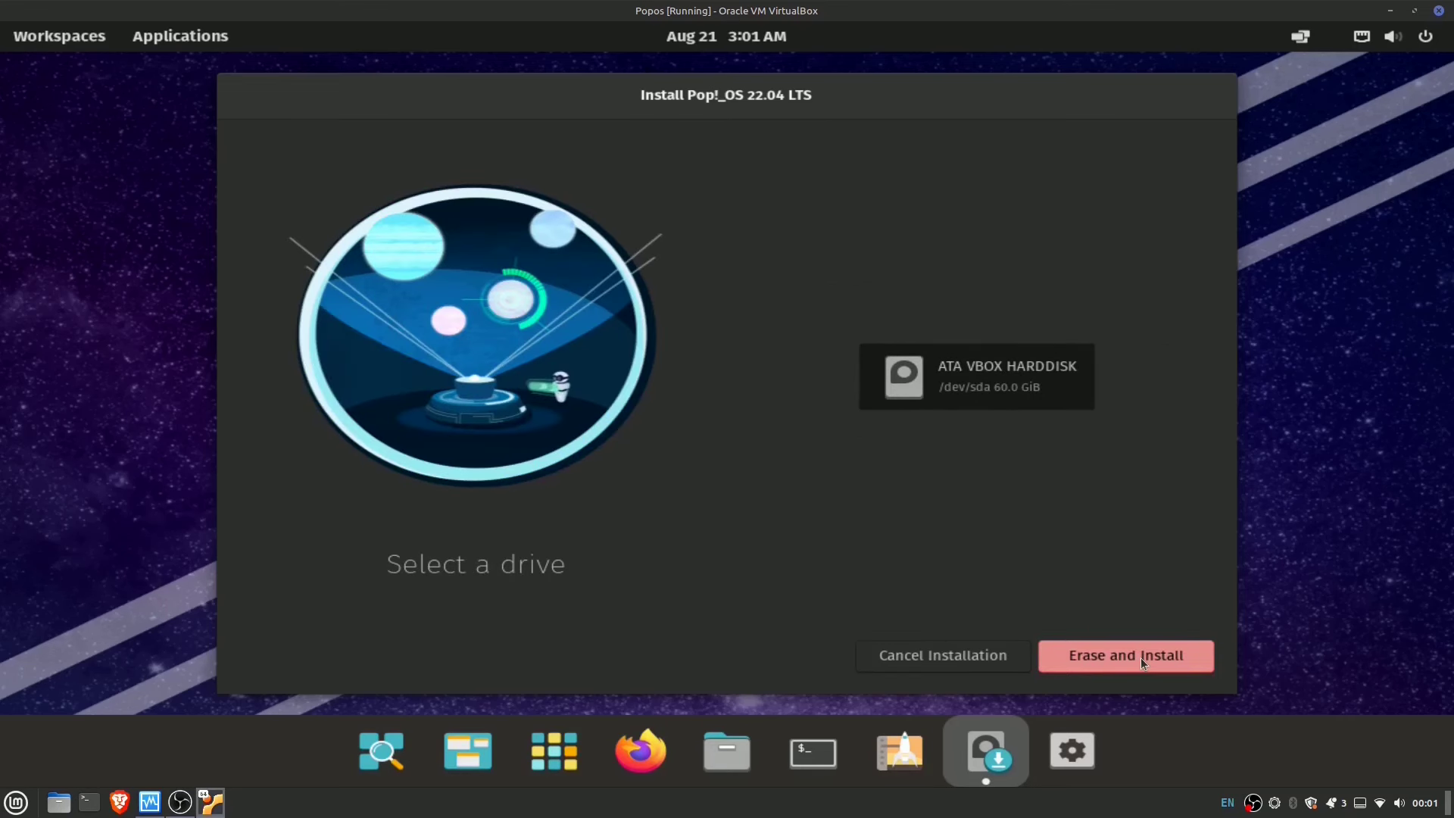
pyautogui.click(1141, 659)
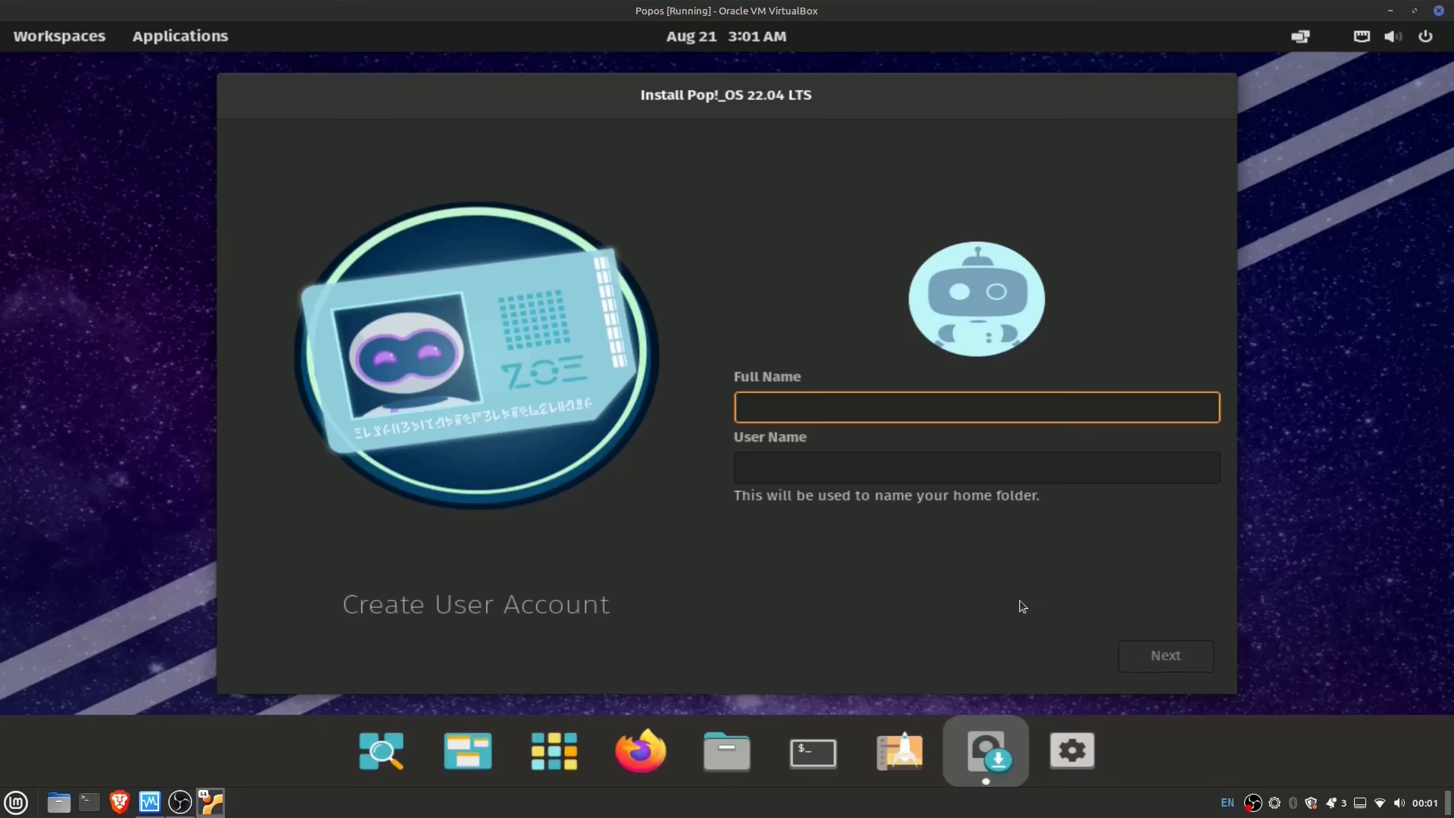
# Set the new user account's full name to Linux-invictus with the matching user name, and continue
pyautogui.write('Li')
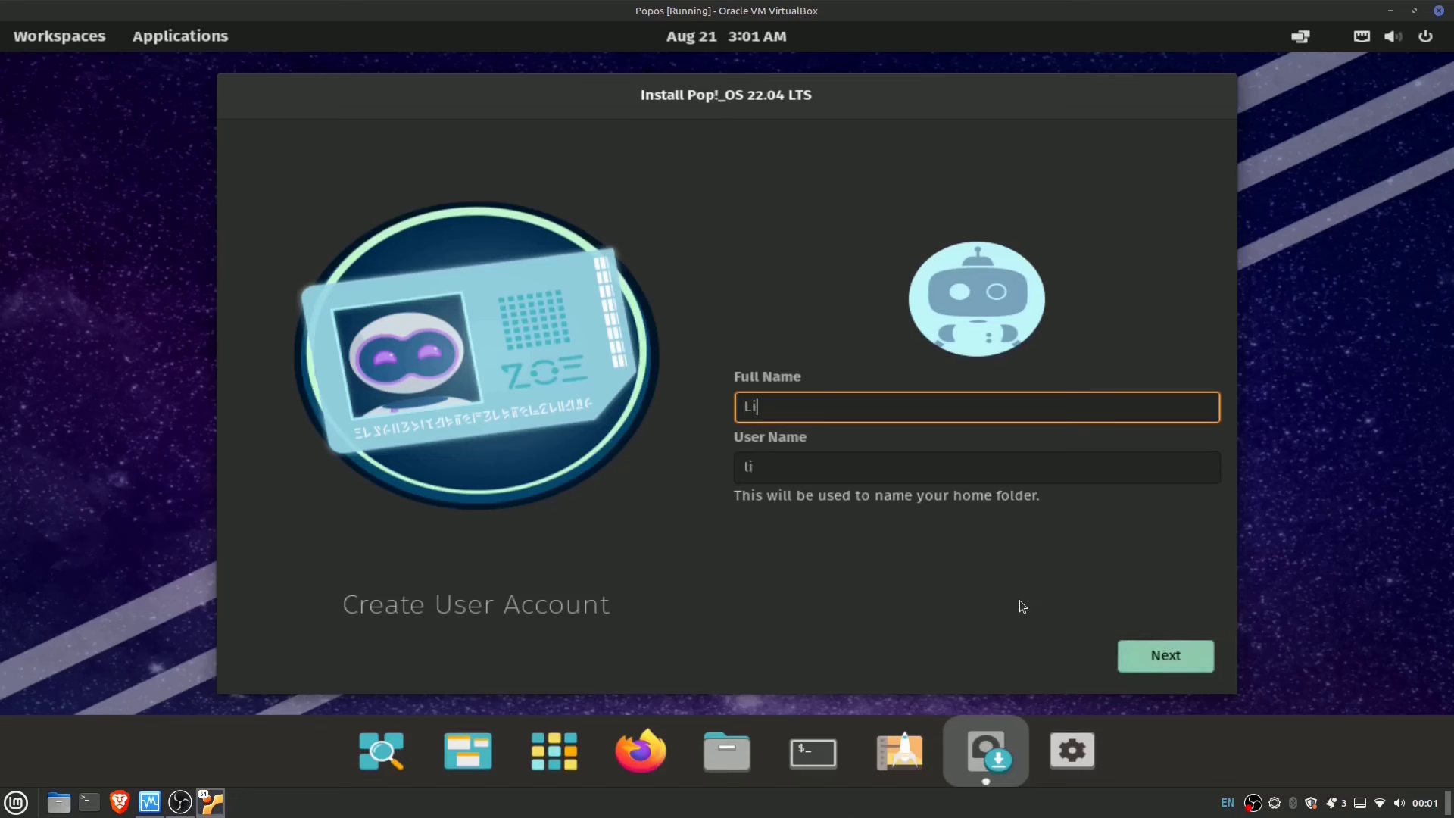
pyautogui.write('nux-invictus')
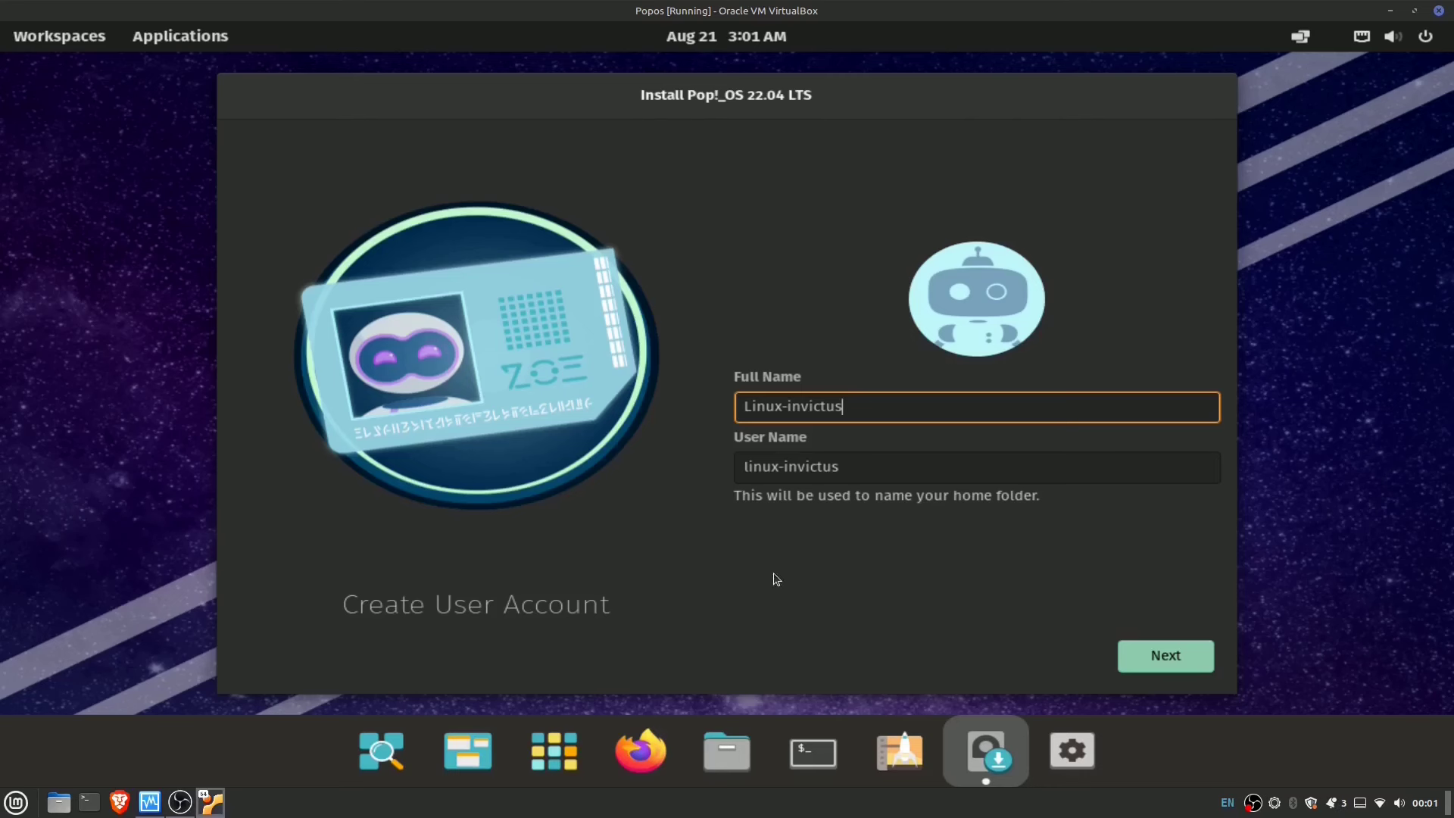
pyautogui.click(1144, 664)
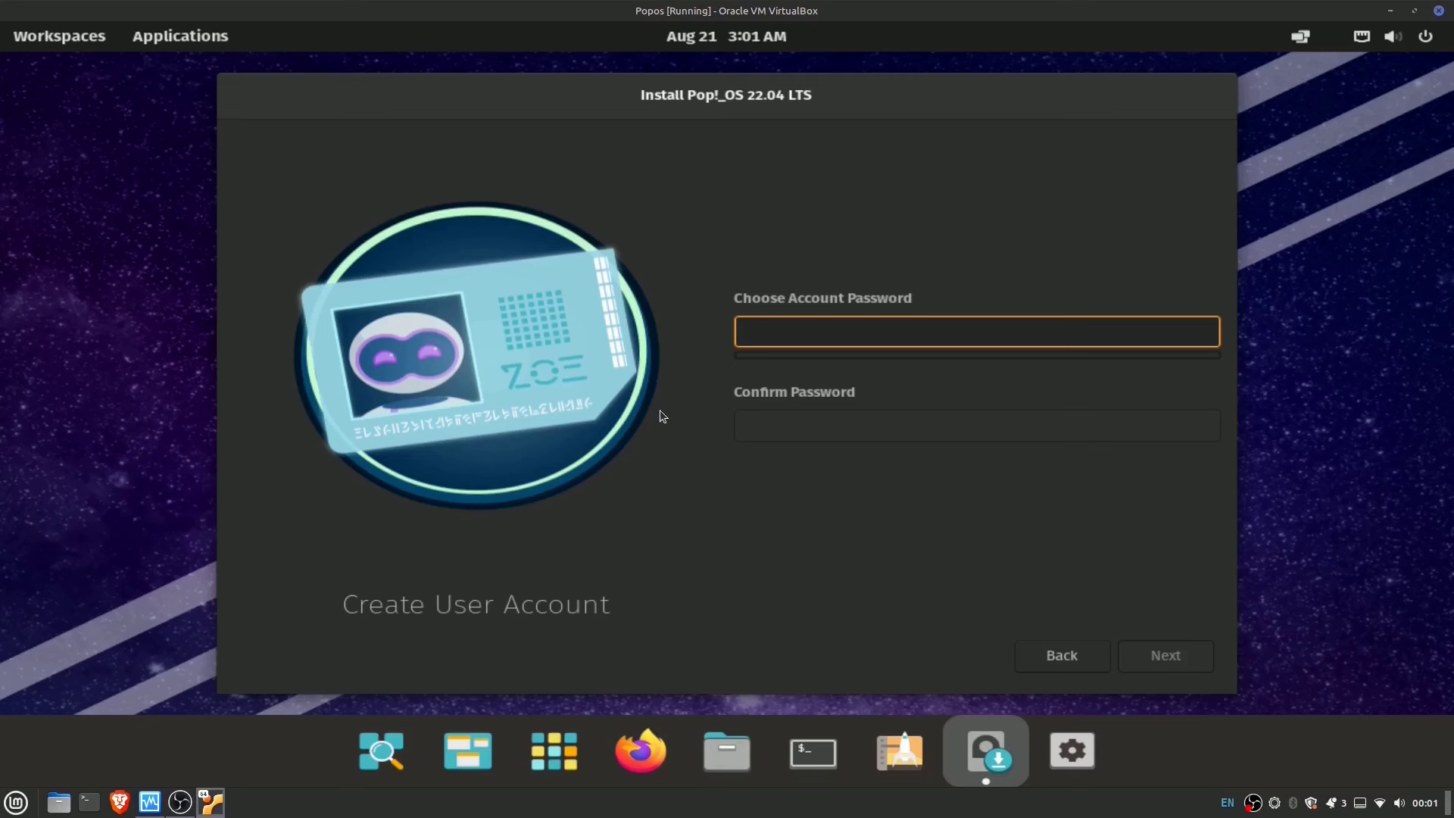
# Enter and confirm the account password, and encrypt the drive with that same password
pyautogui.write('••••••')
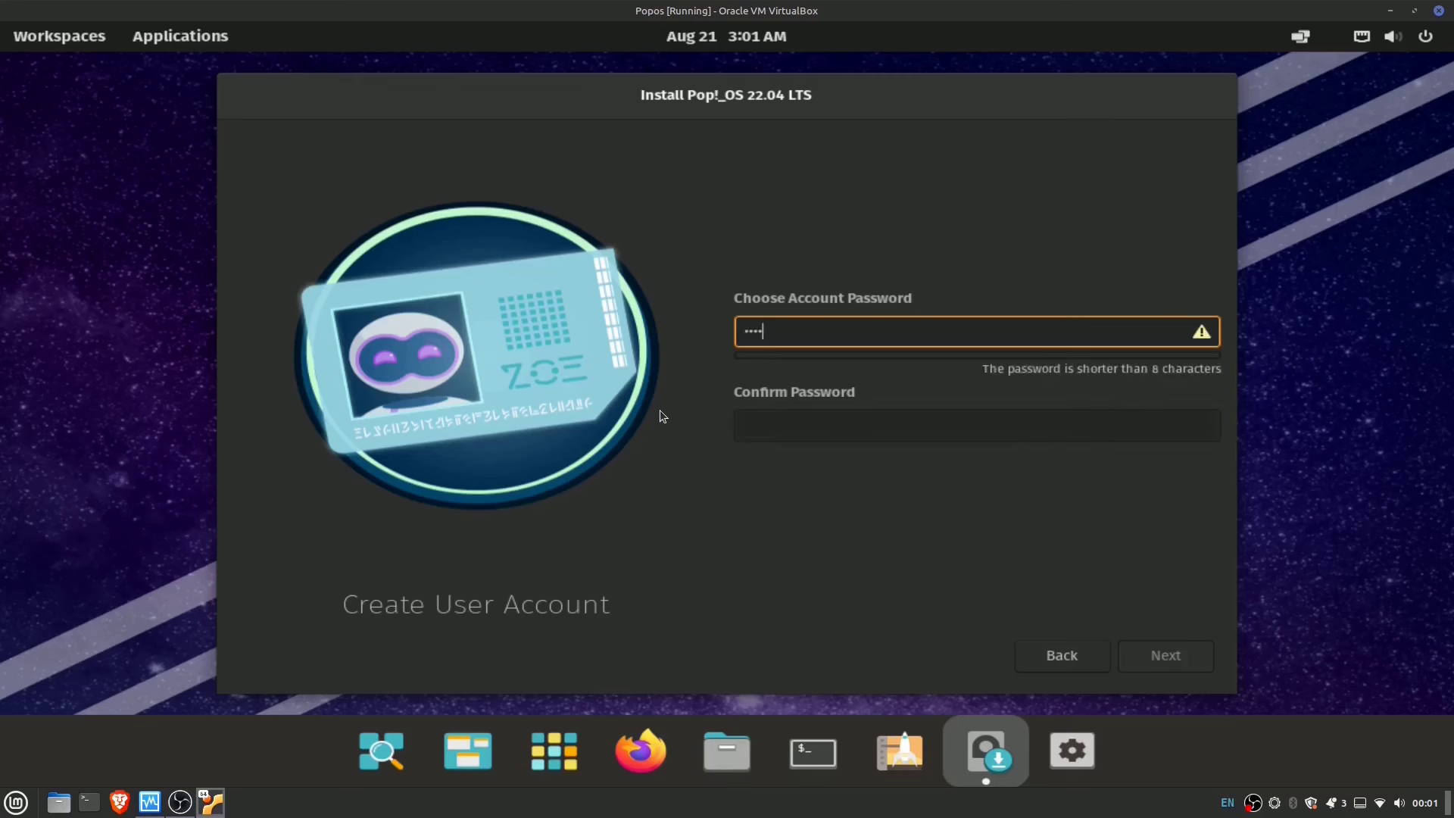
pyautogui.write('••••')
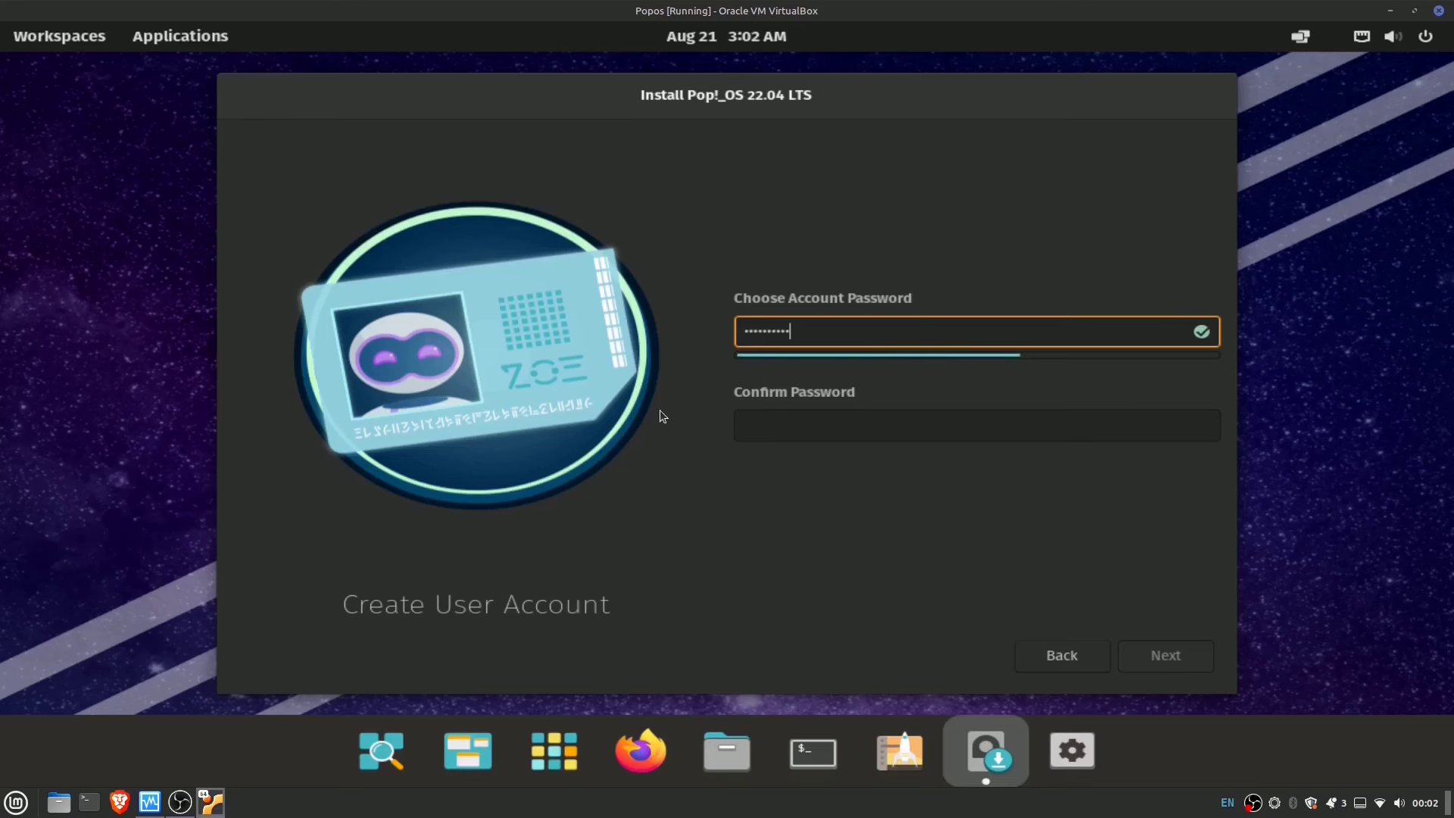
pyautogui.click(897, 424)
pyautogui.write('••')
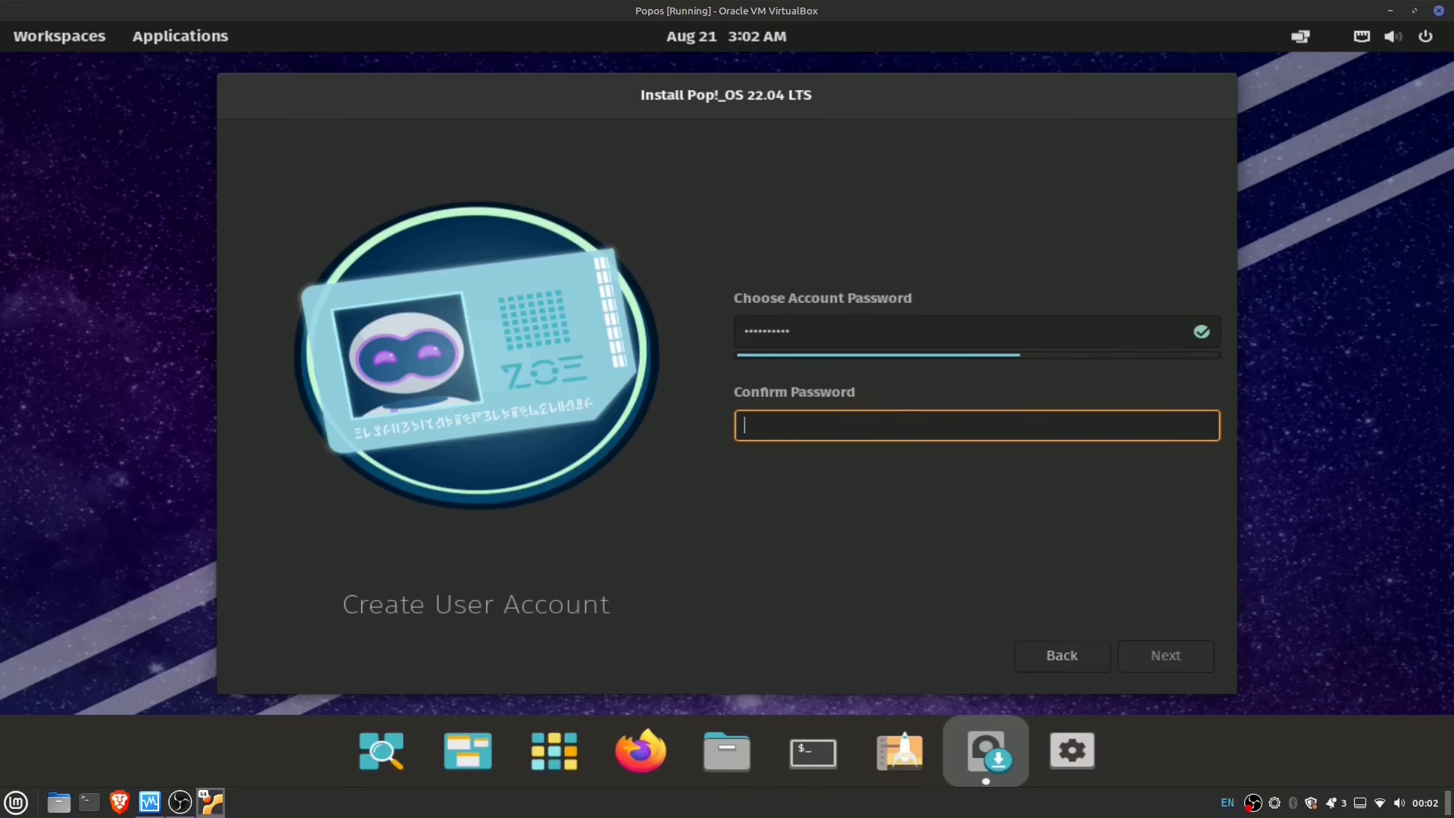
pyautogui.write('••••••••')
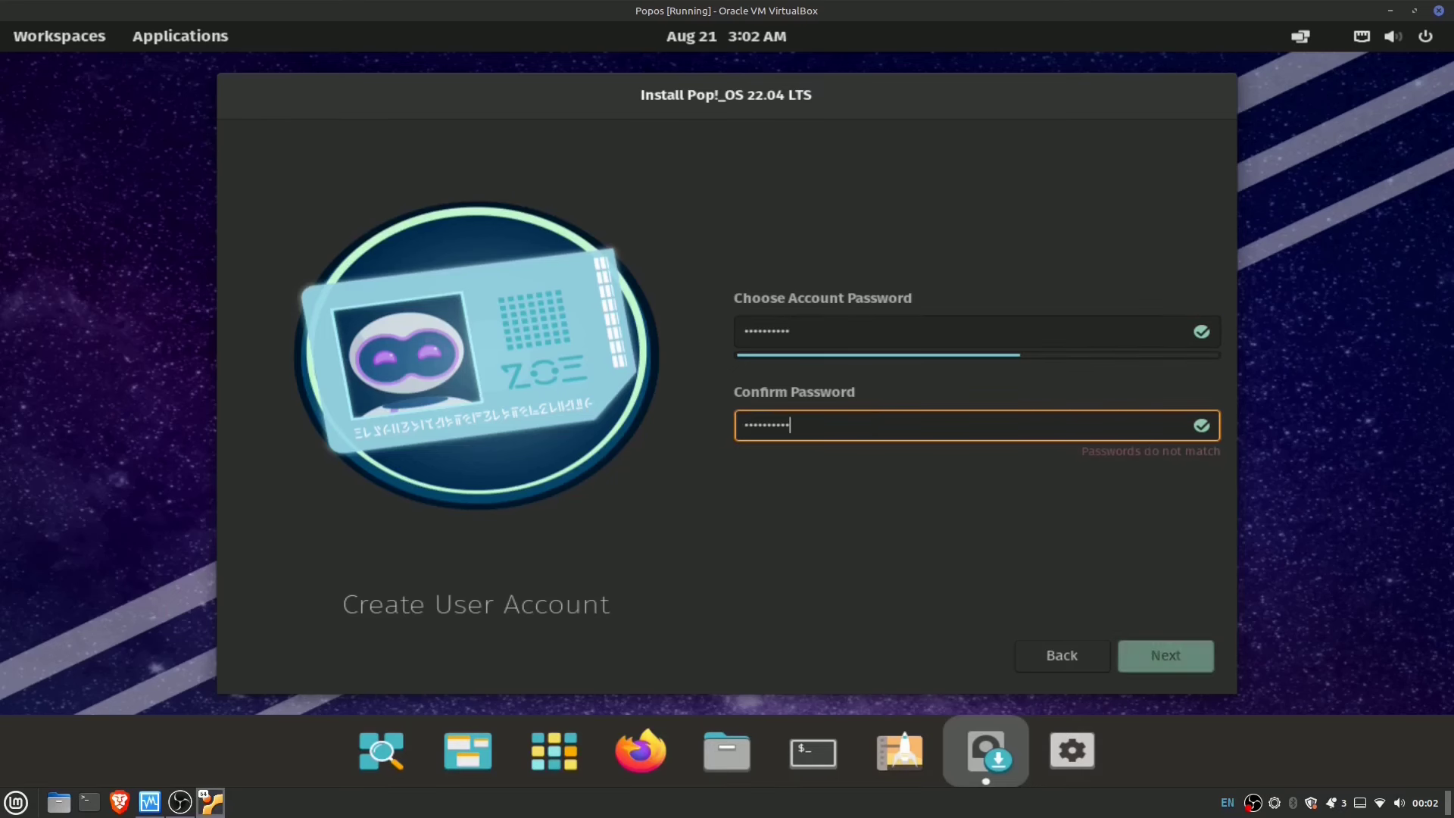
pyautogui.click(1181, 653)
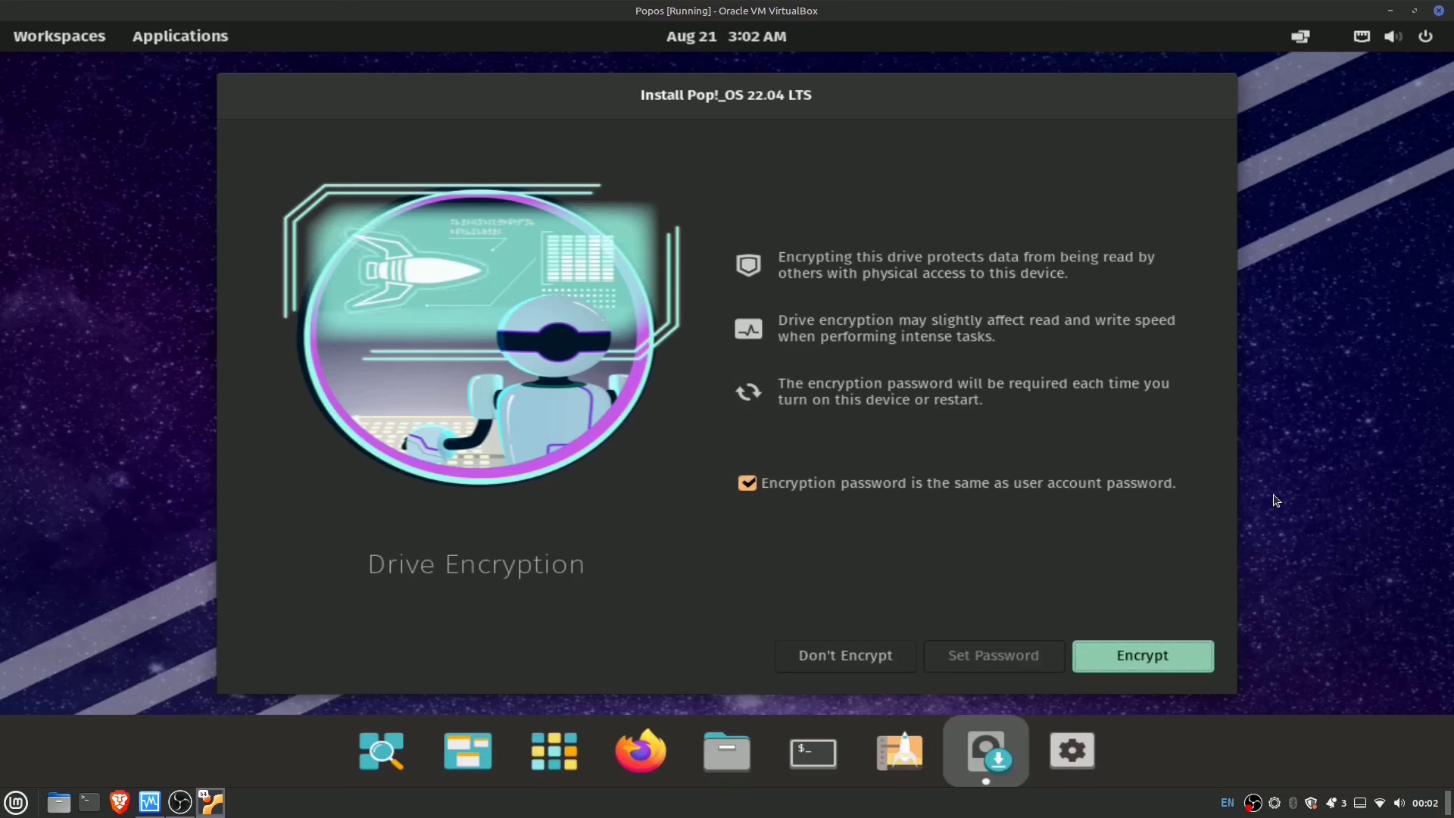
pyautogui.click(1128, 658)
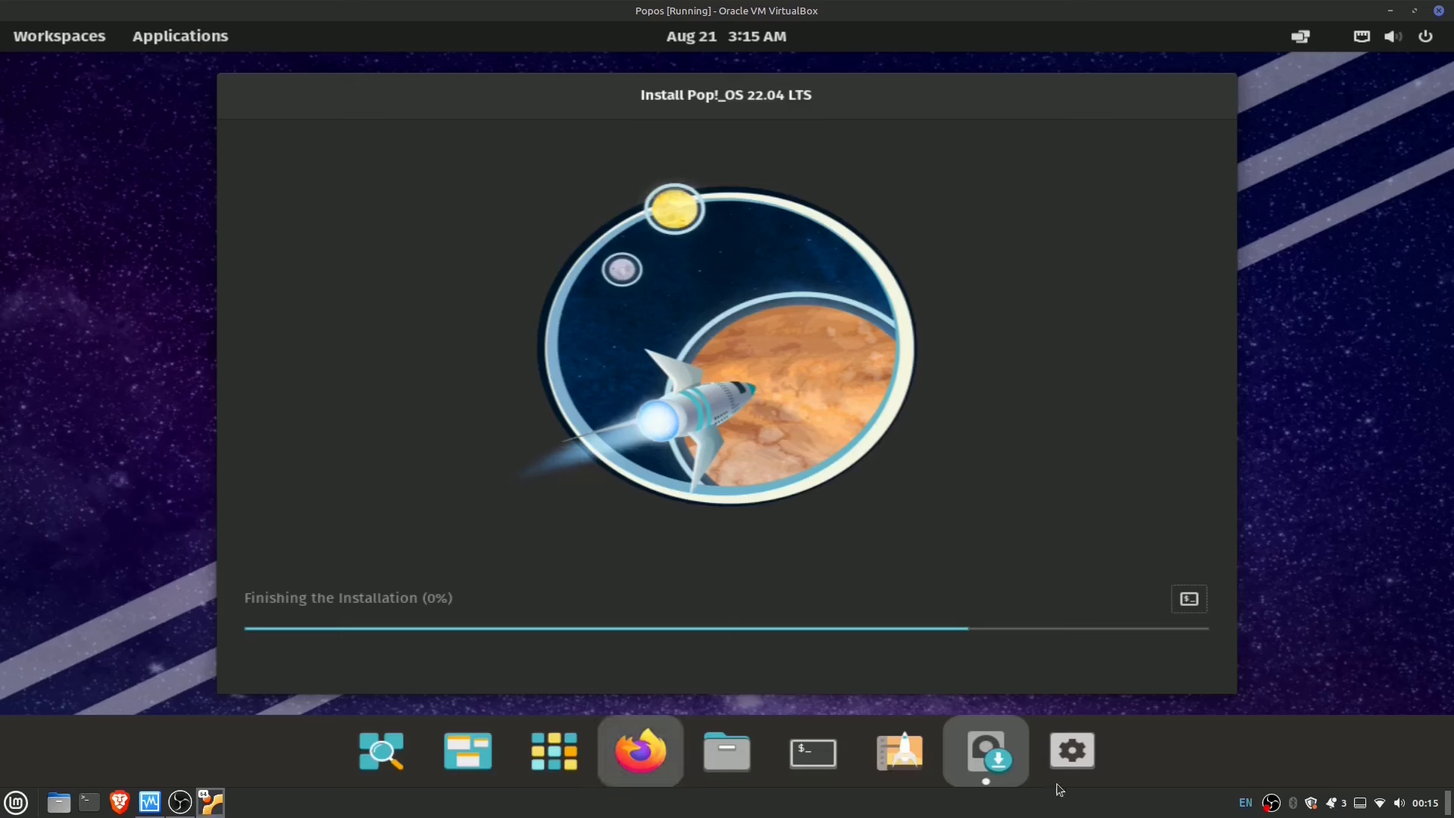
# Show the installer's log output and examine its entries during the installation
pyautogui.click(1189, 599)
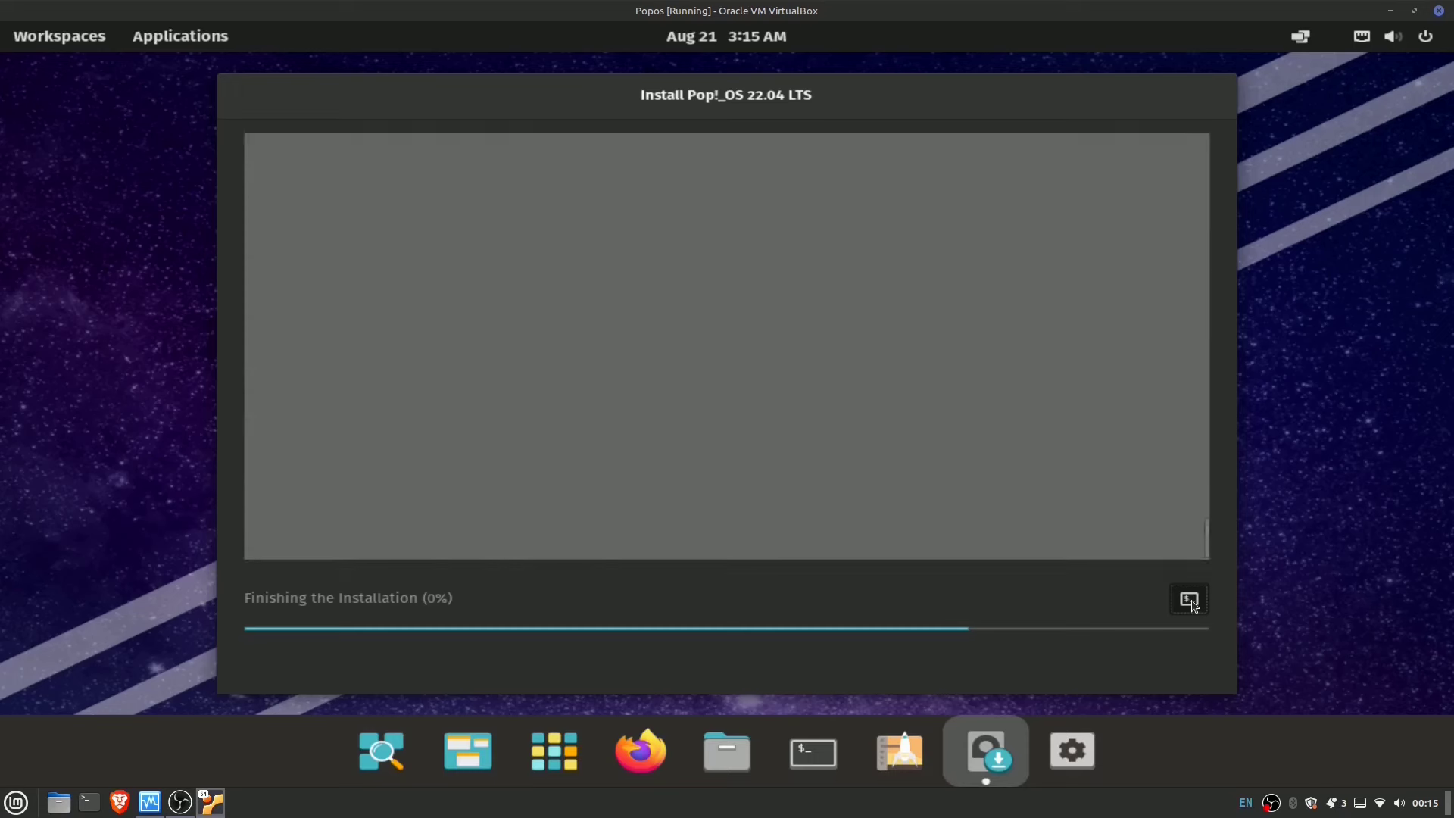
pyautogui.moveTo(833, 553); pyautogui.dragTo(480, 257)
pyautogui.scroll(-14, 917, 205)
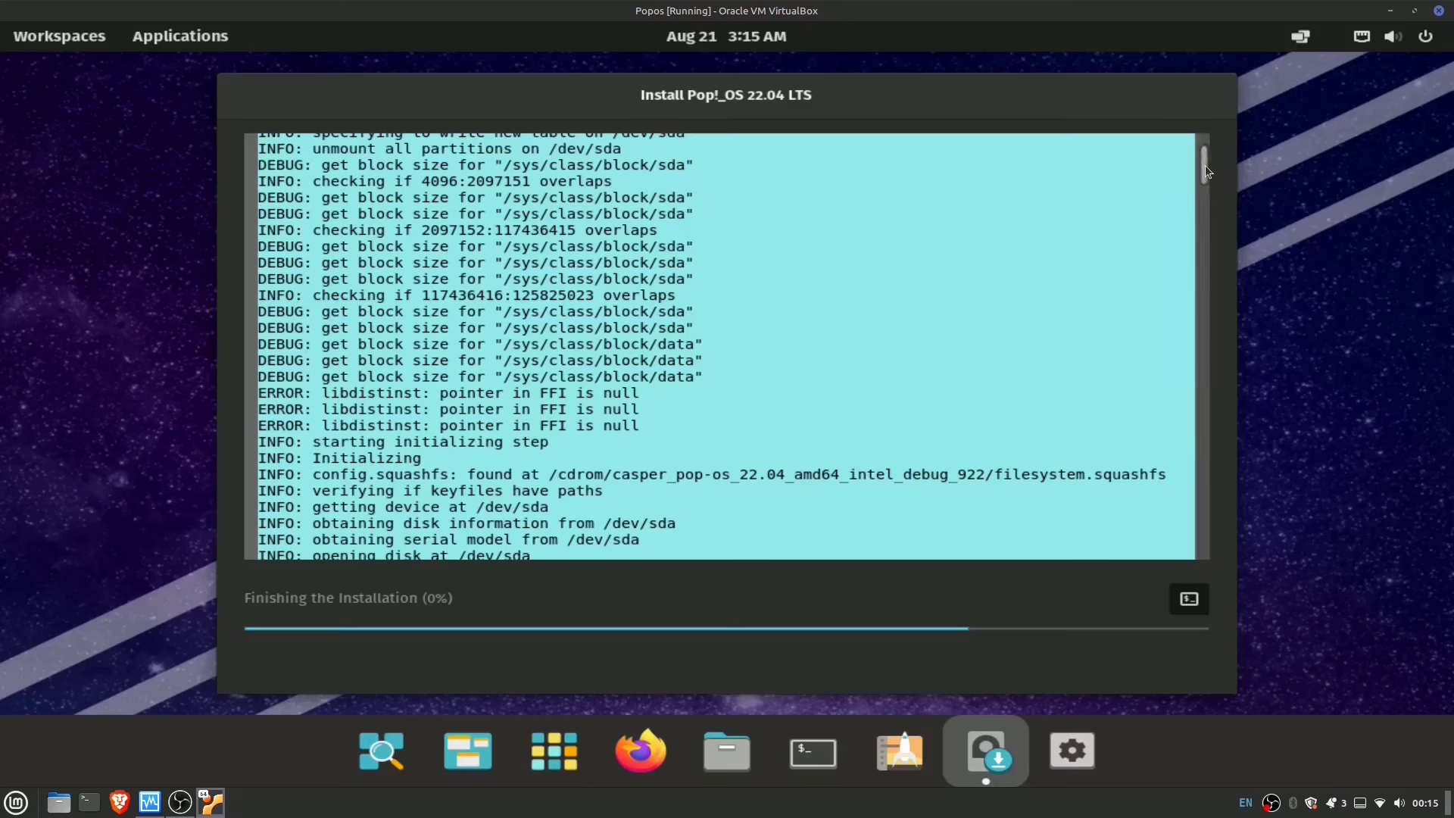
pyautogui.scroll(-15, 1184, 297)
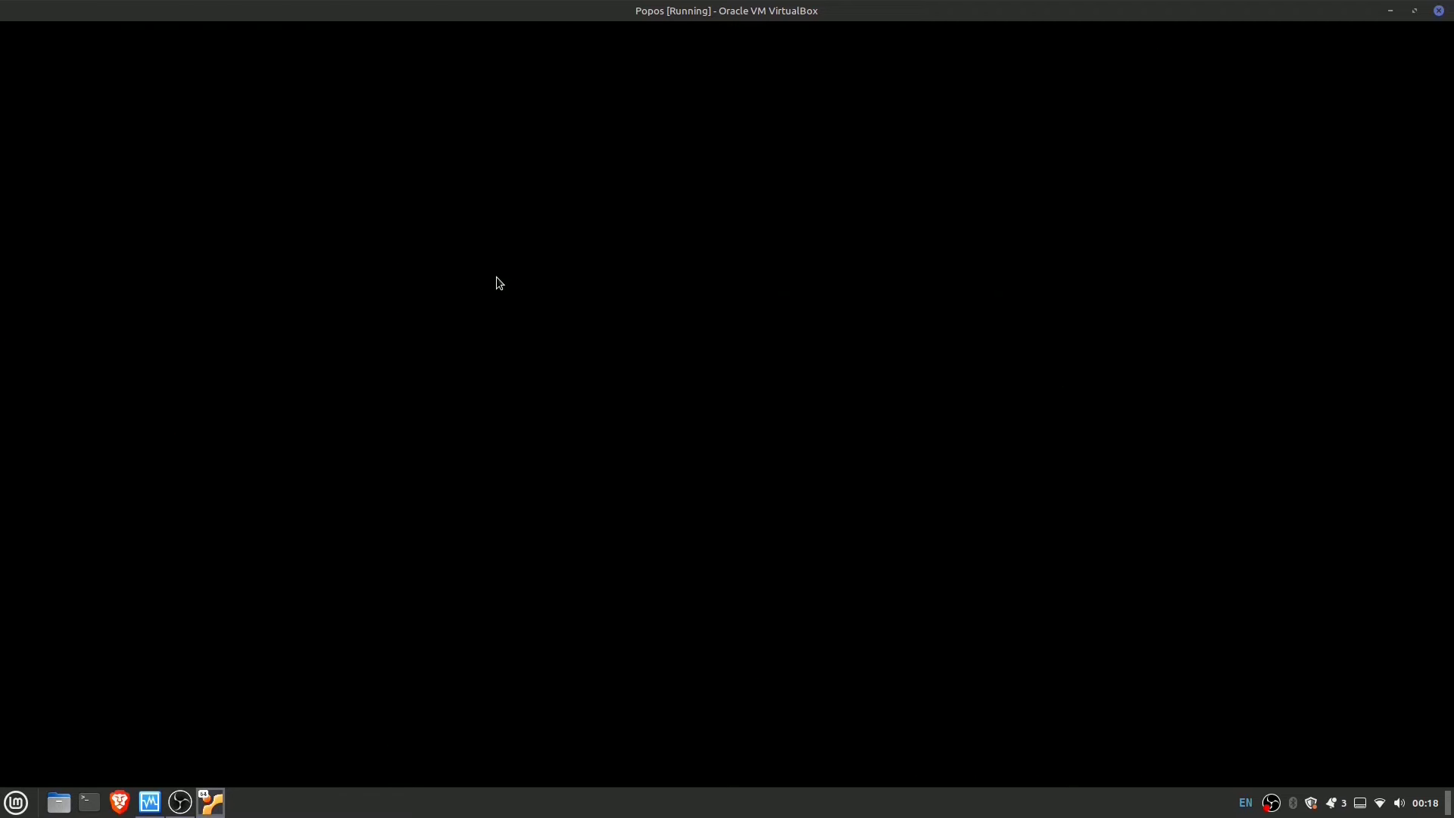
# Unlock the encrypted disk with its encryption password and choose the Linux-invictus account on the login screen
pyautogui.write('••••••••••')
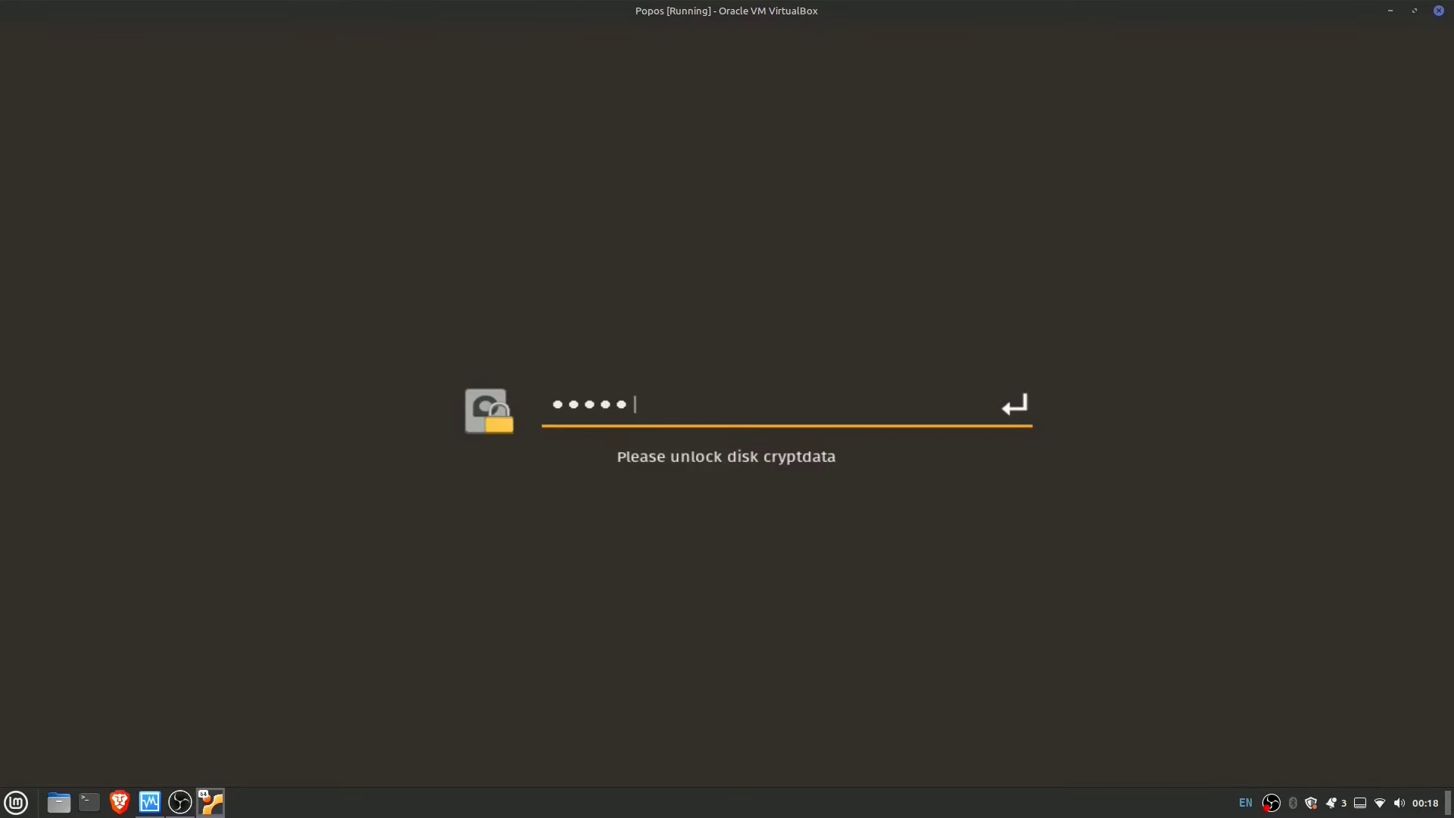
pyautogui.press('Return')
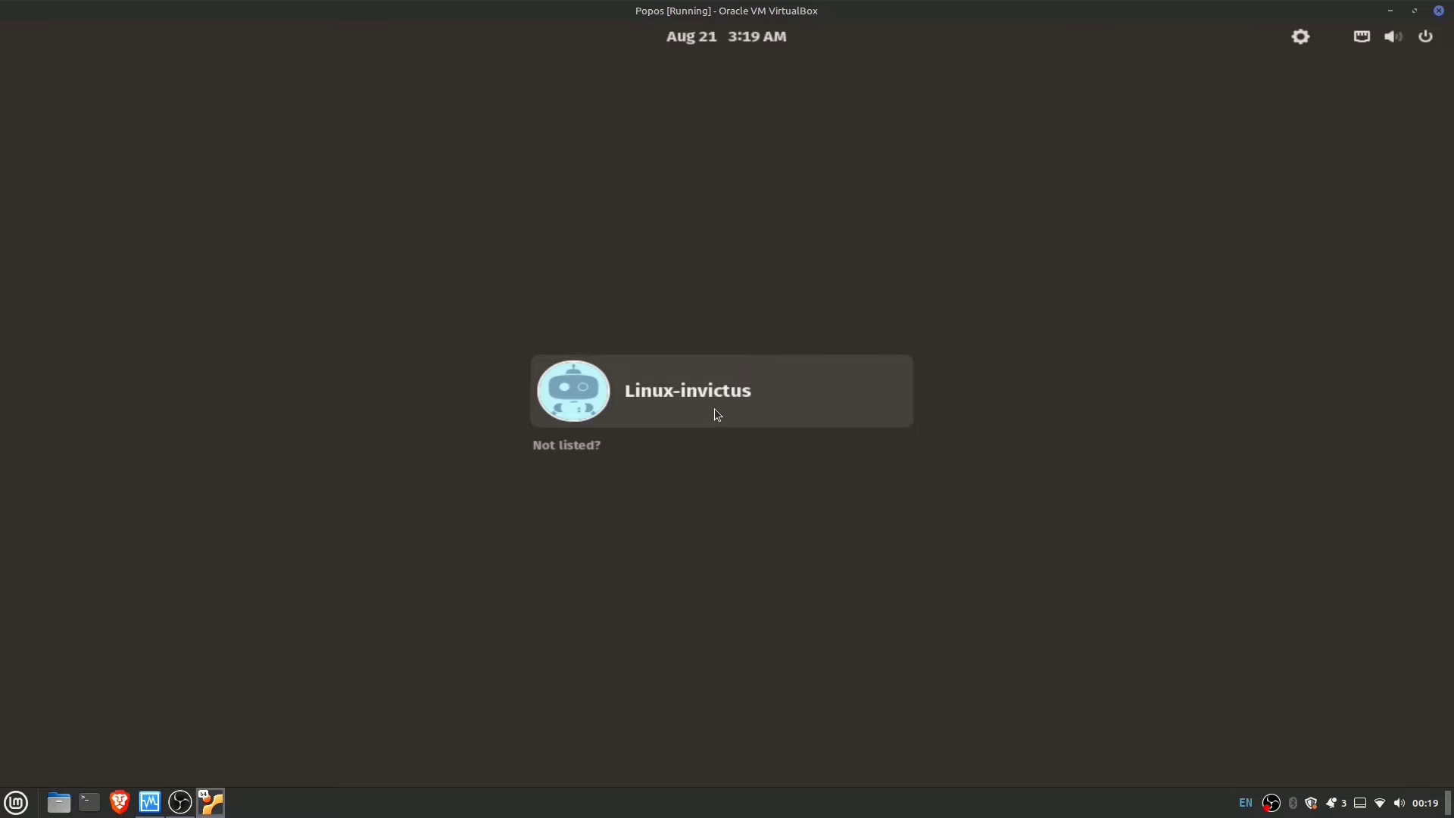
pyautogui.click(715, 399)
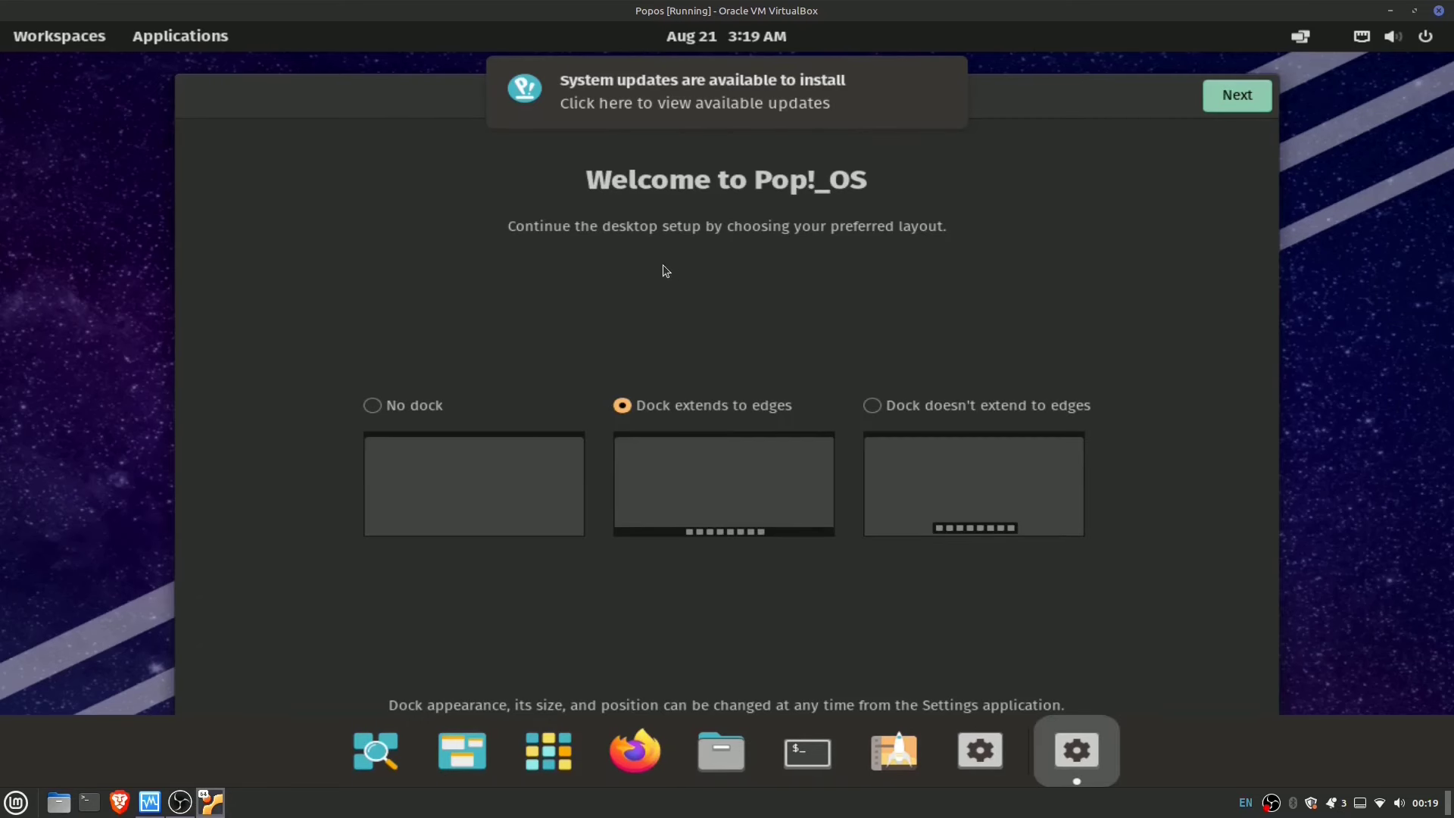
# Accept the Dock extends to edges layout and the default top bar configuration in the desktop setup
pyautogui.click(1220, 103)
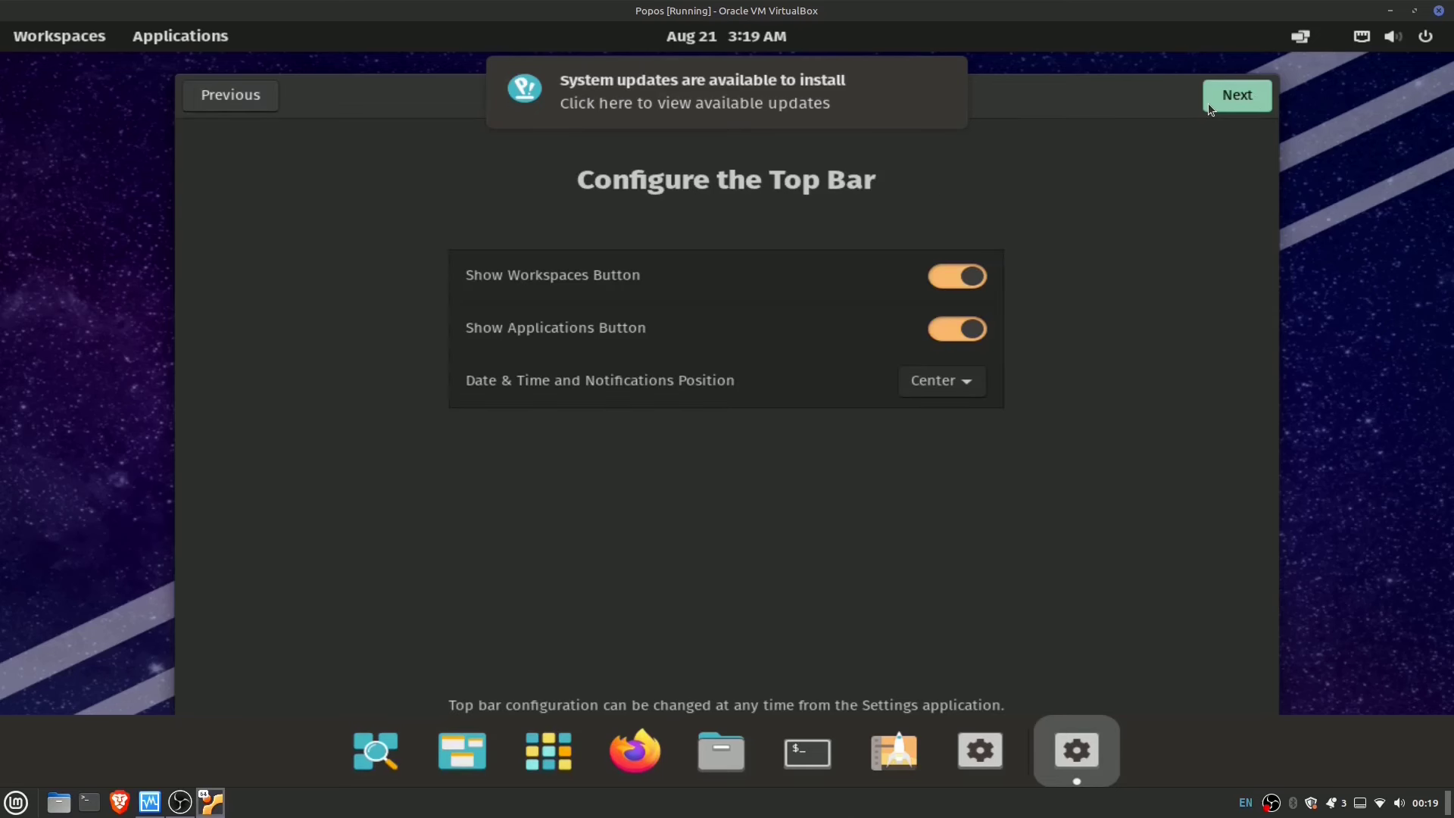
pyautogui.click(228, 95)
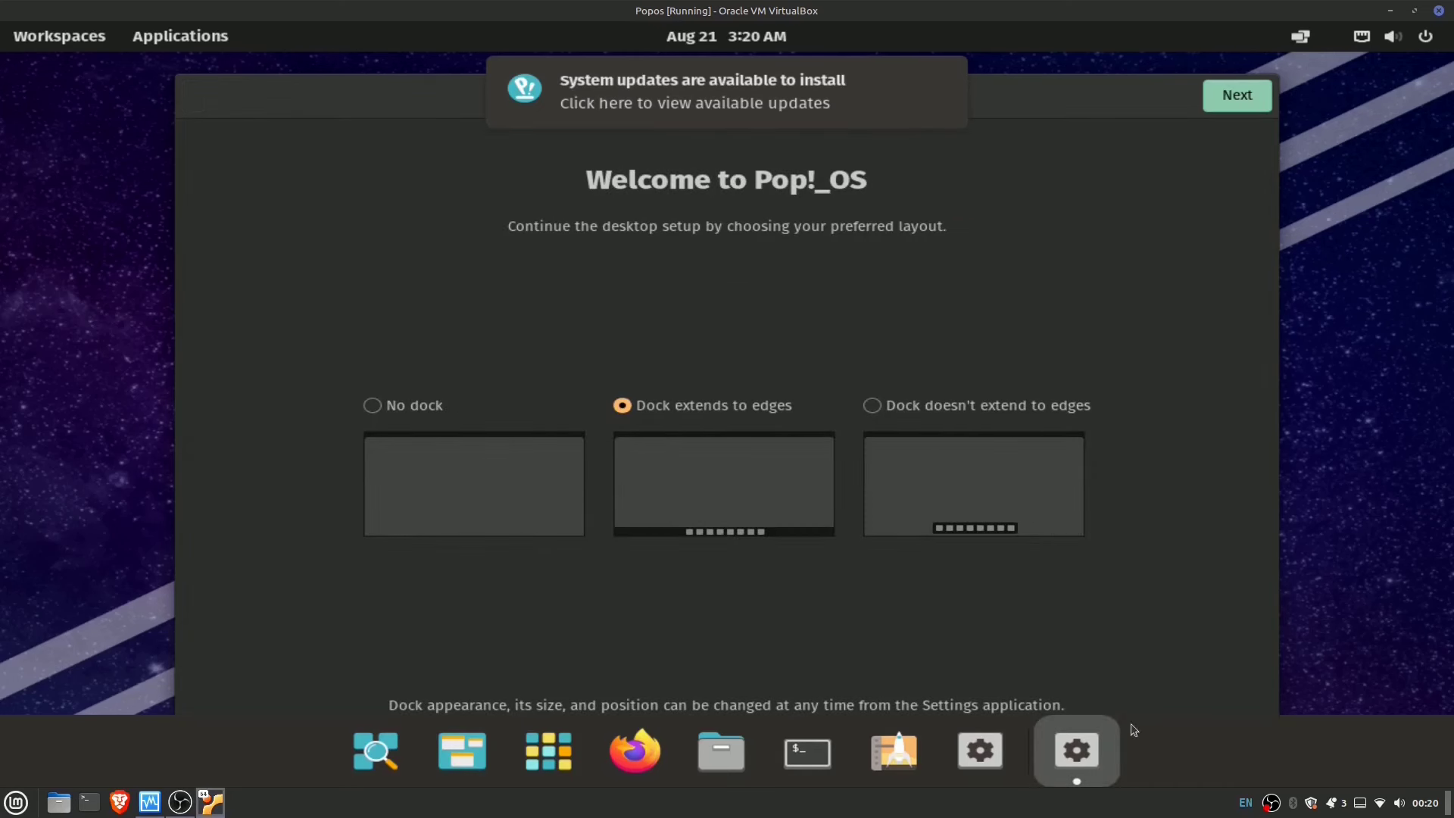
pyautogui.click(1234, 101)
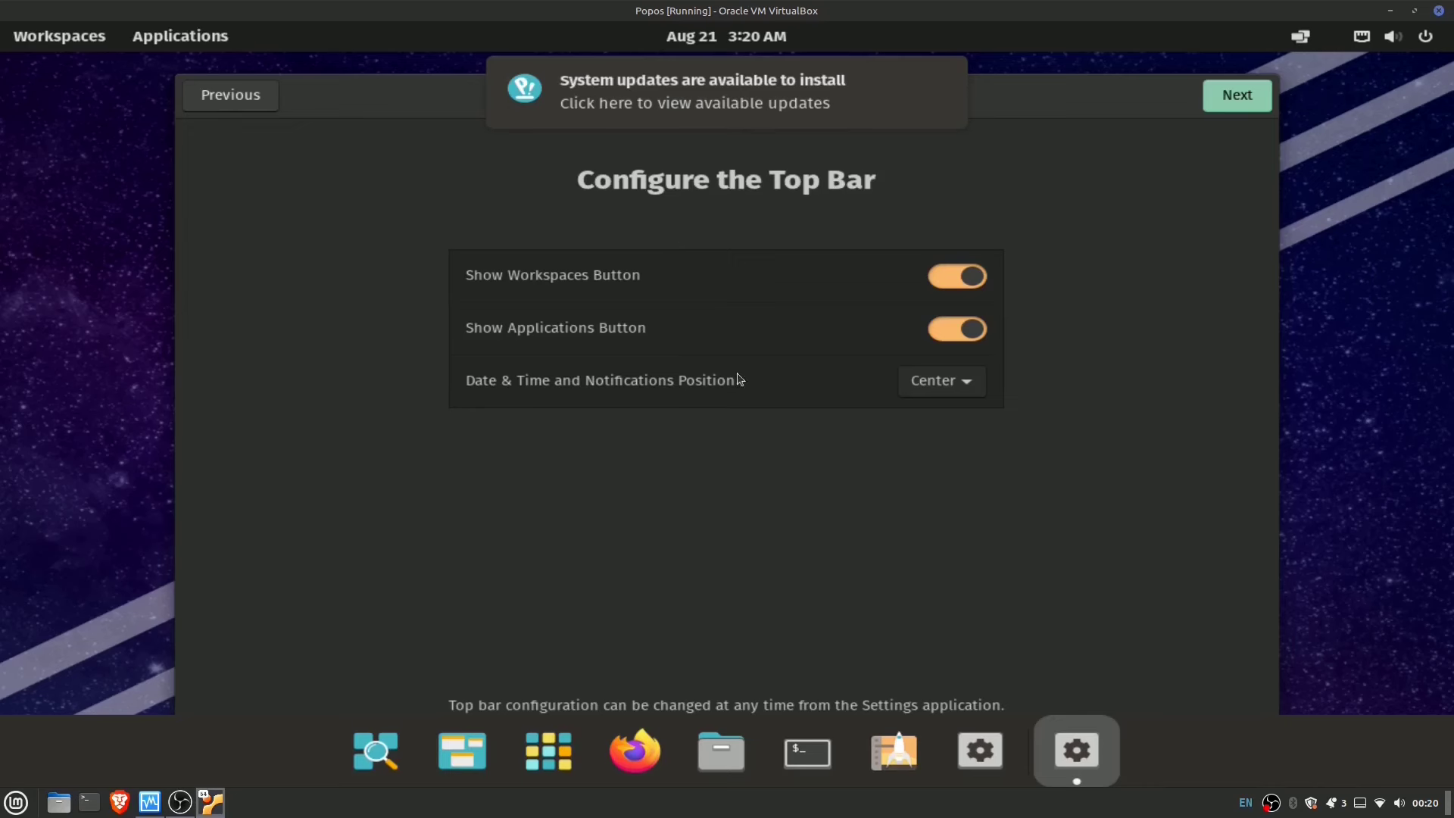
pyautogui.click(1225, 110)
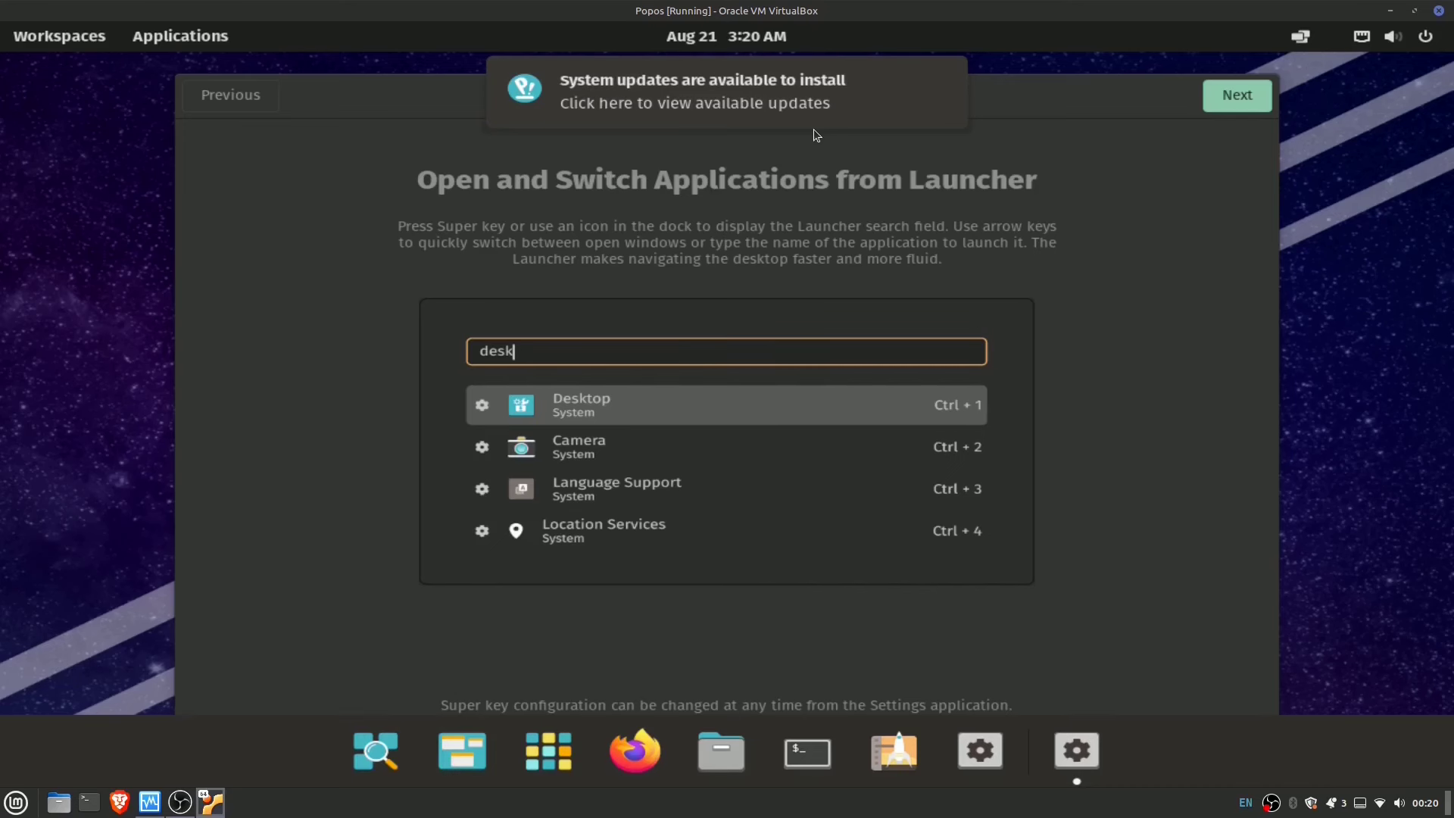
# Continue past the Launcher and gestures introductions, keeping the Dark appearance and leaving Location Services off
pyautogui.click(1248, 97)
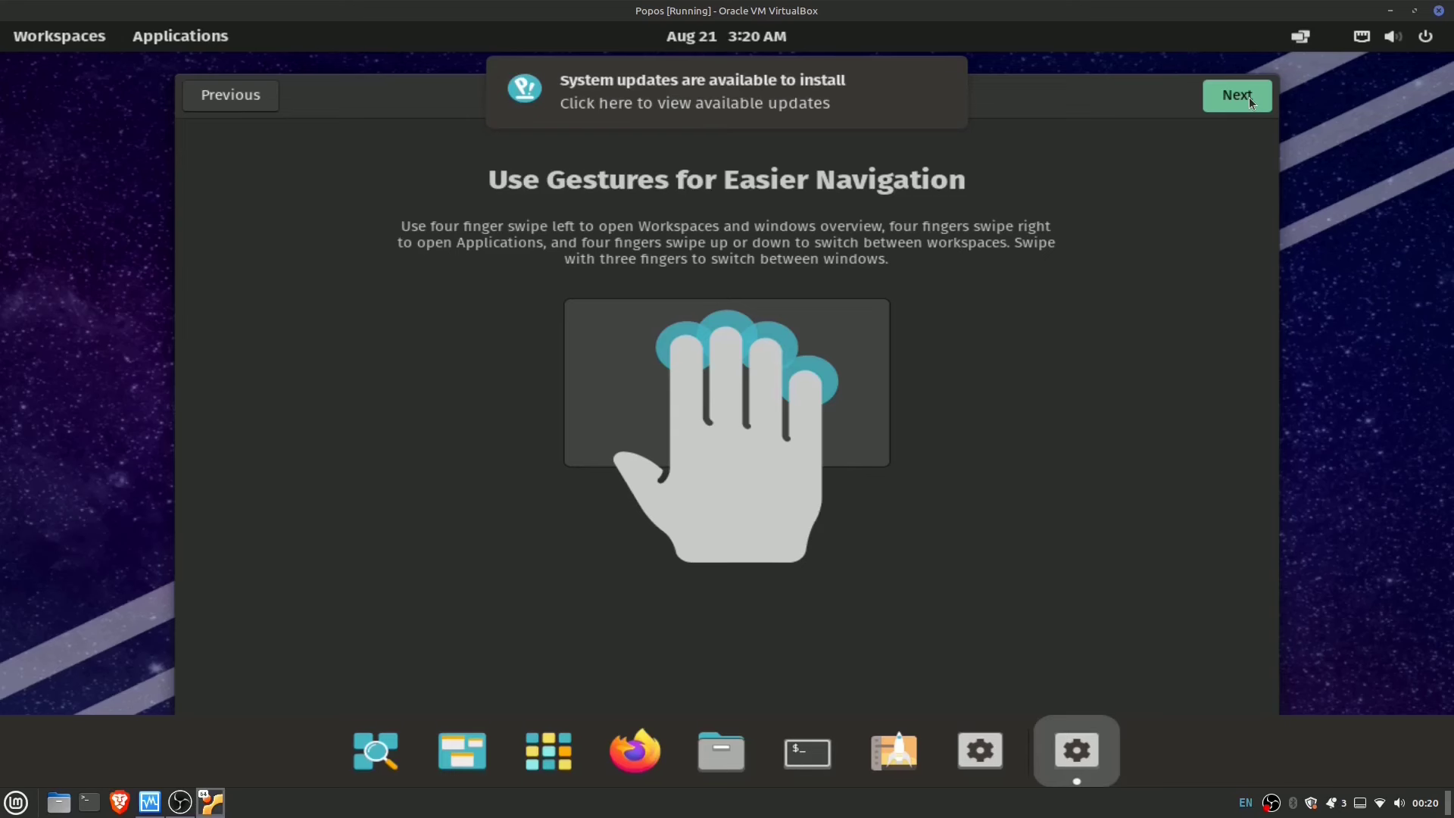
pyautogui.click(1248, 97)
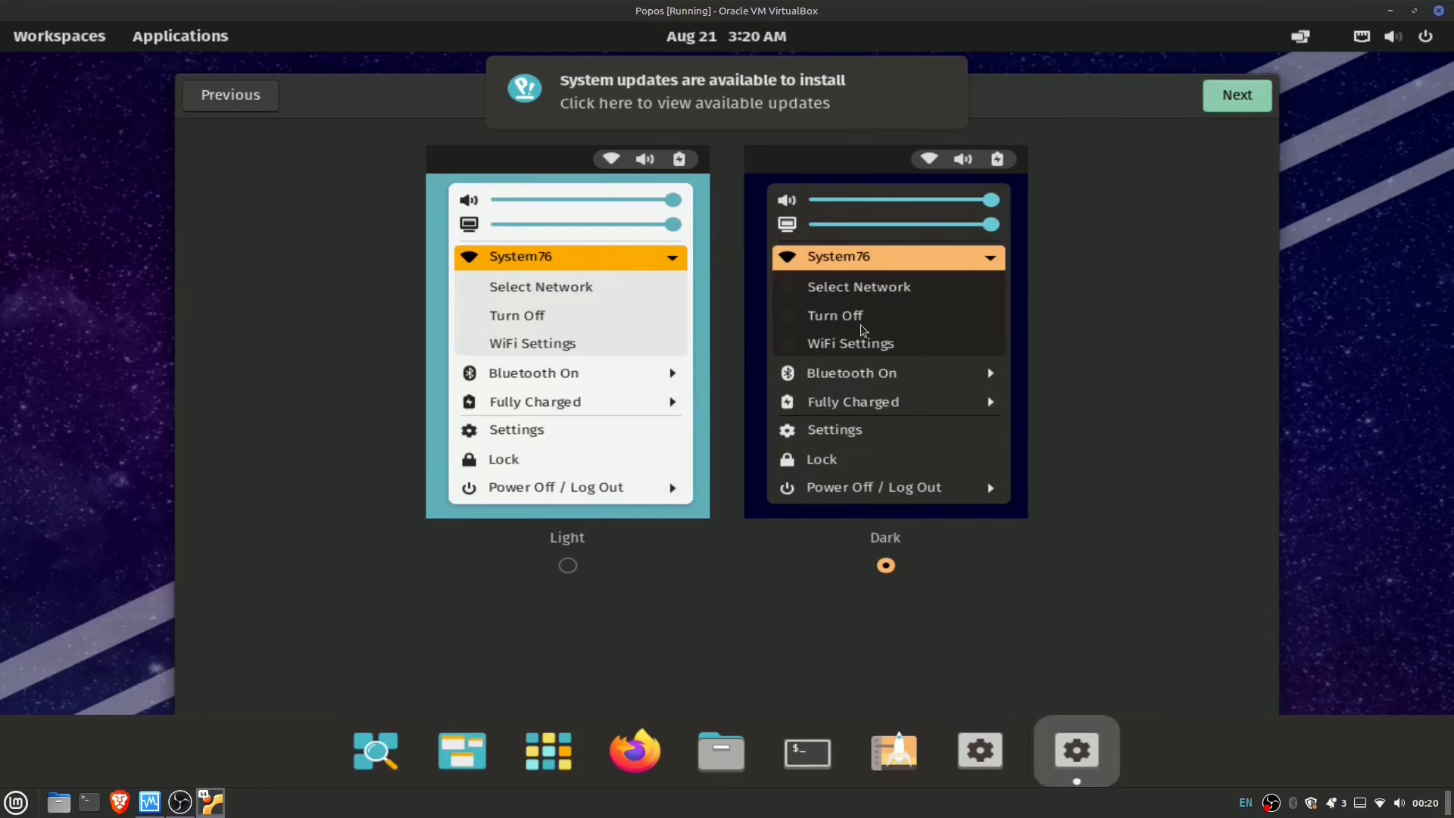
pyautogui.click(1226, 108)
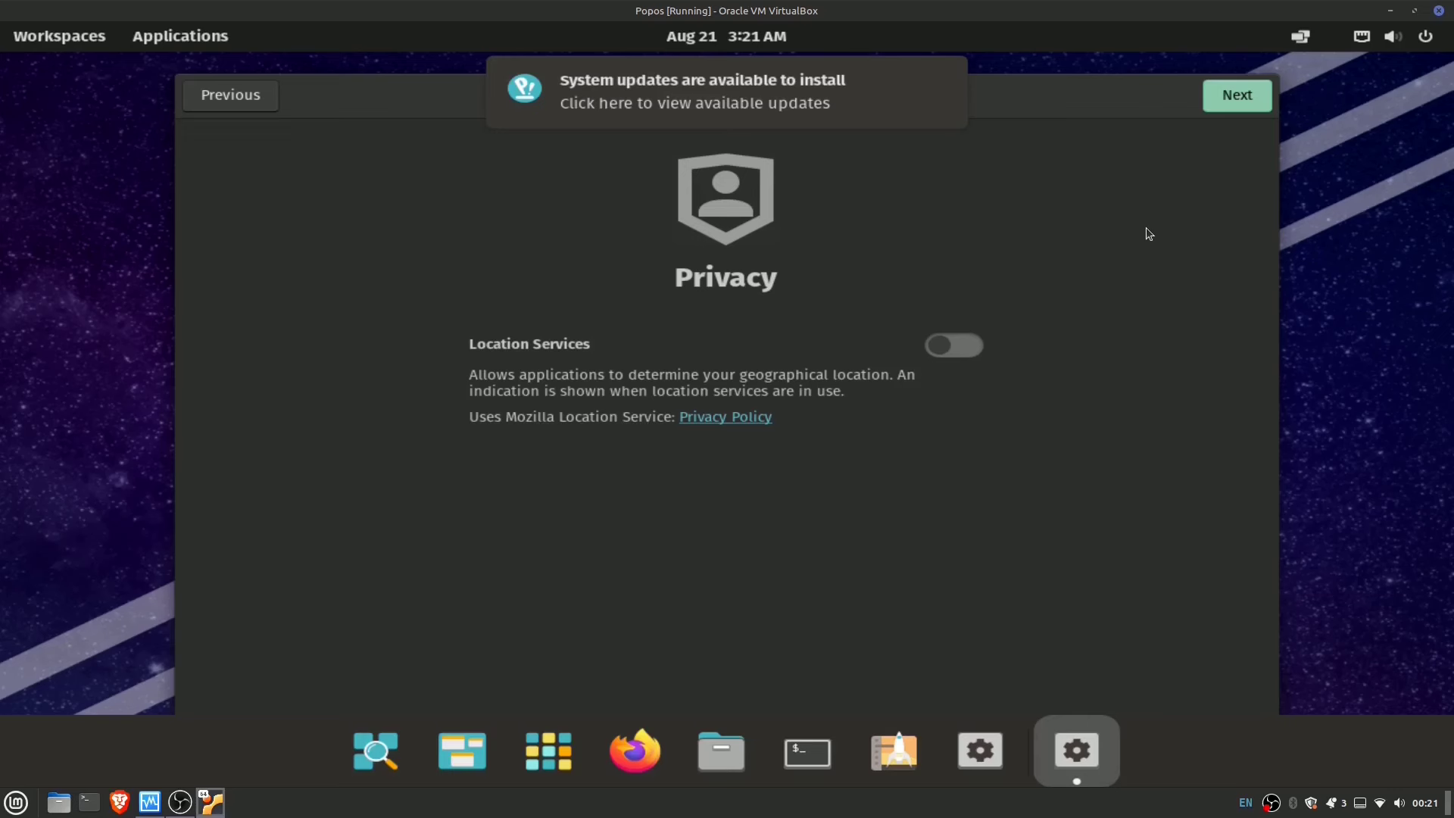
pyautogui.click(1214, 102)
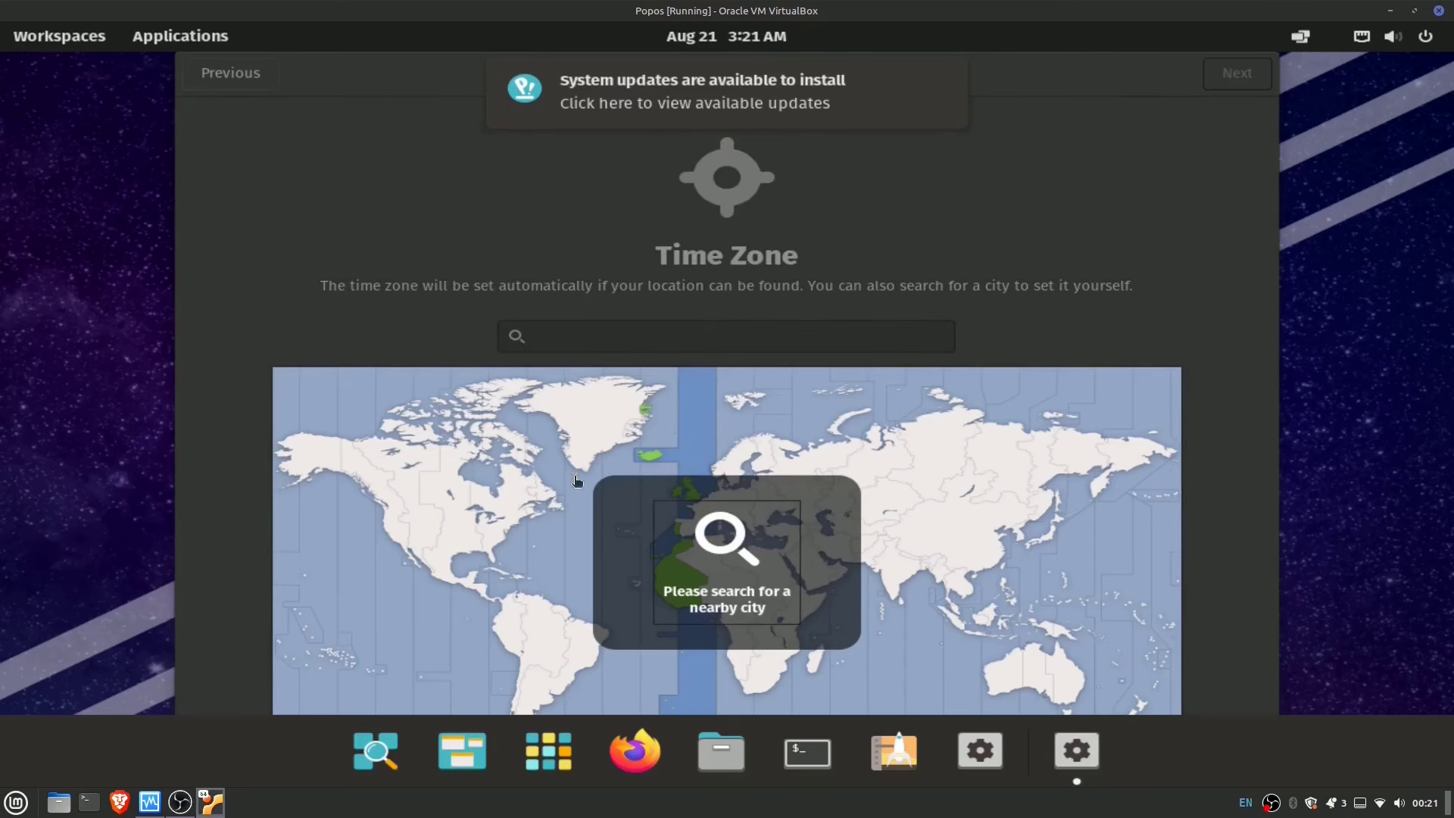
# Set the time zone to New York, United States (EDT, UTC-04) on the map and continue to the online accounts page
pyautogui.click(524, 517)
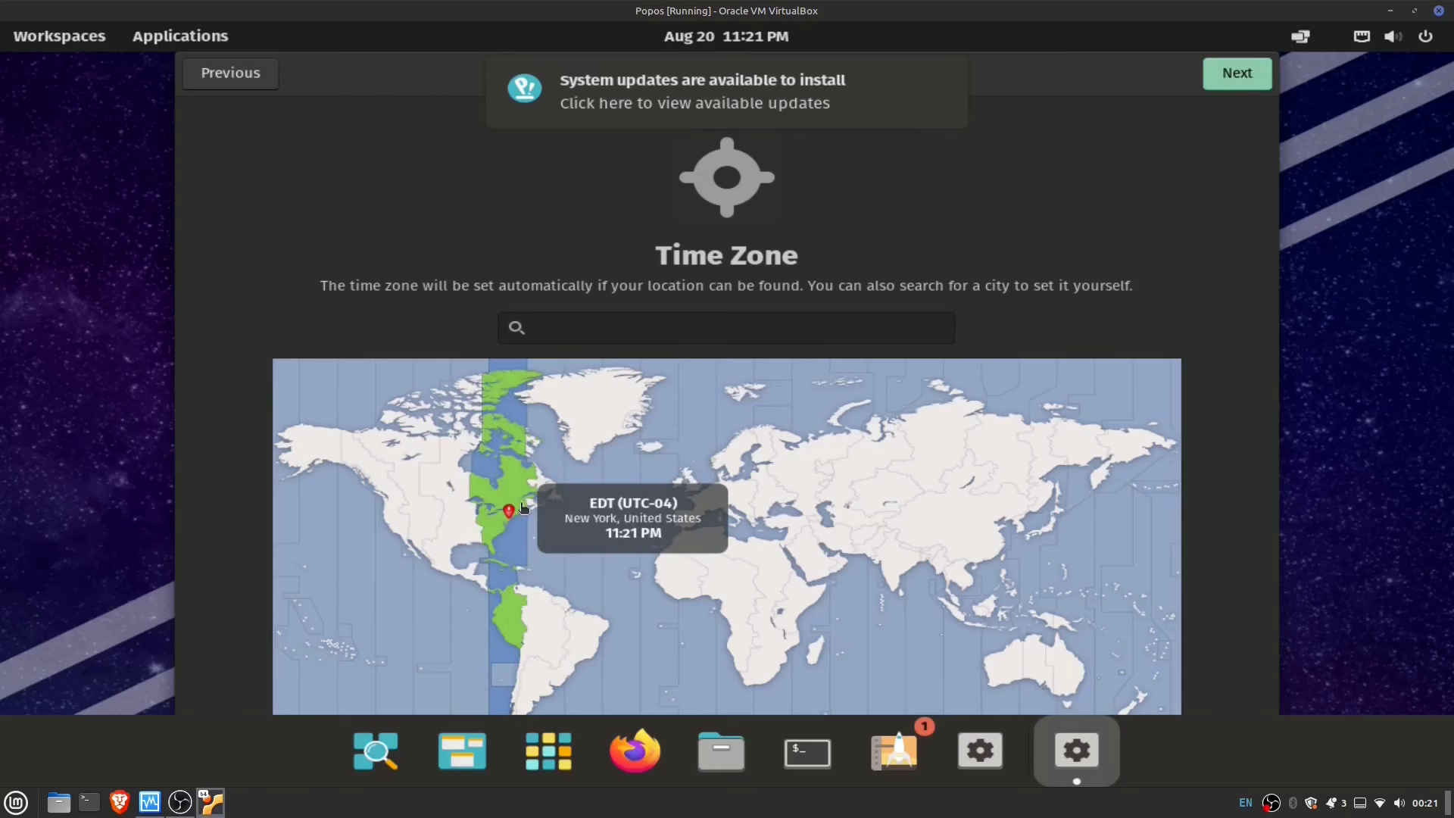
pyautogui.click(524, 509)
pyautogui.click(521, 514)
pyautogui.click(1237, 74)
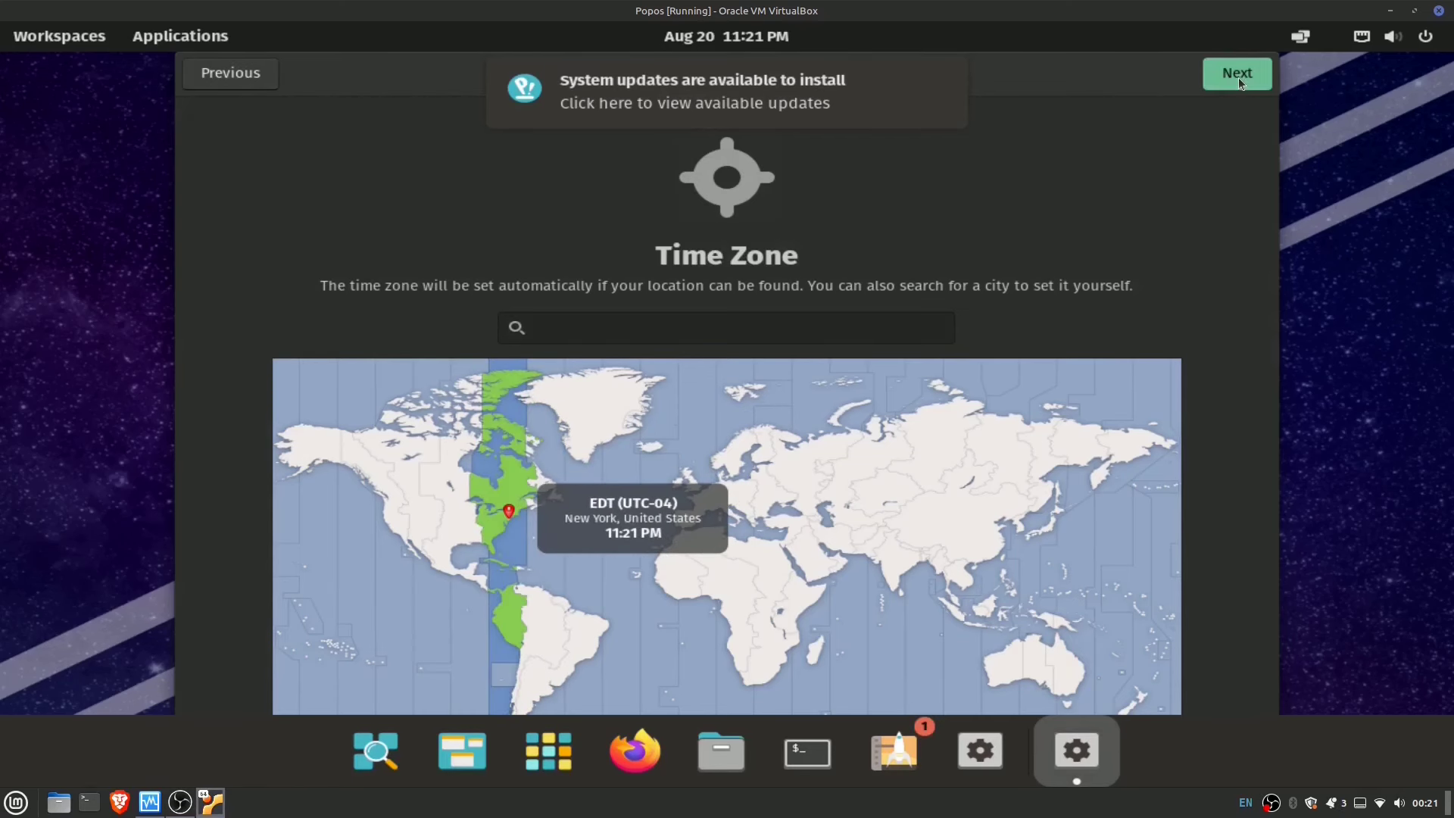
pyautogui.click(1238, 75)
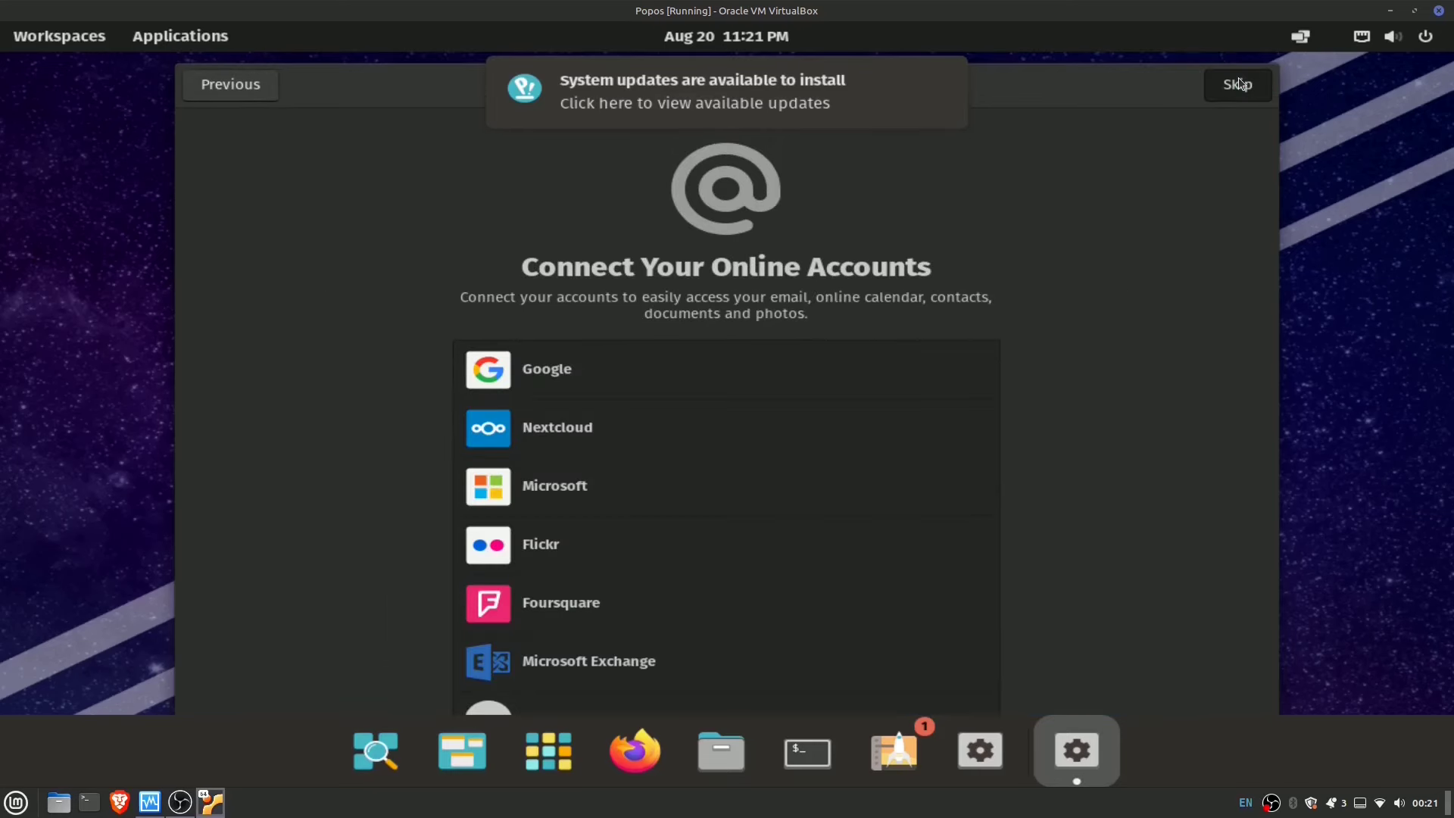
# Skip connecting online accounts and finish the initial setup to start using Pop!_OS
pyautogui.click(1239, 83)
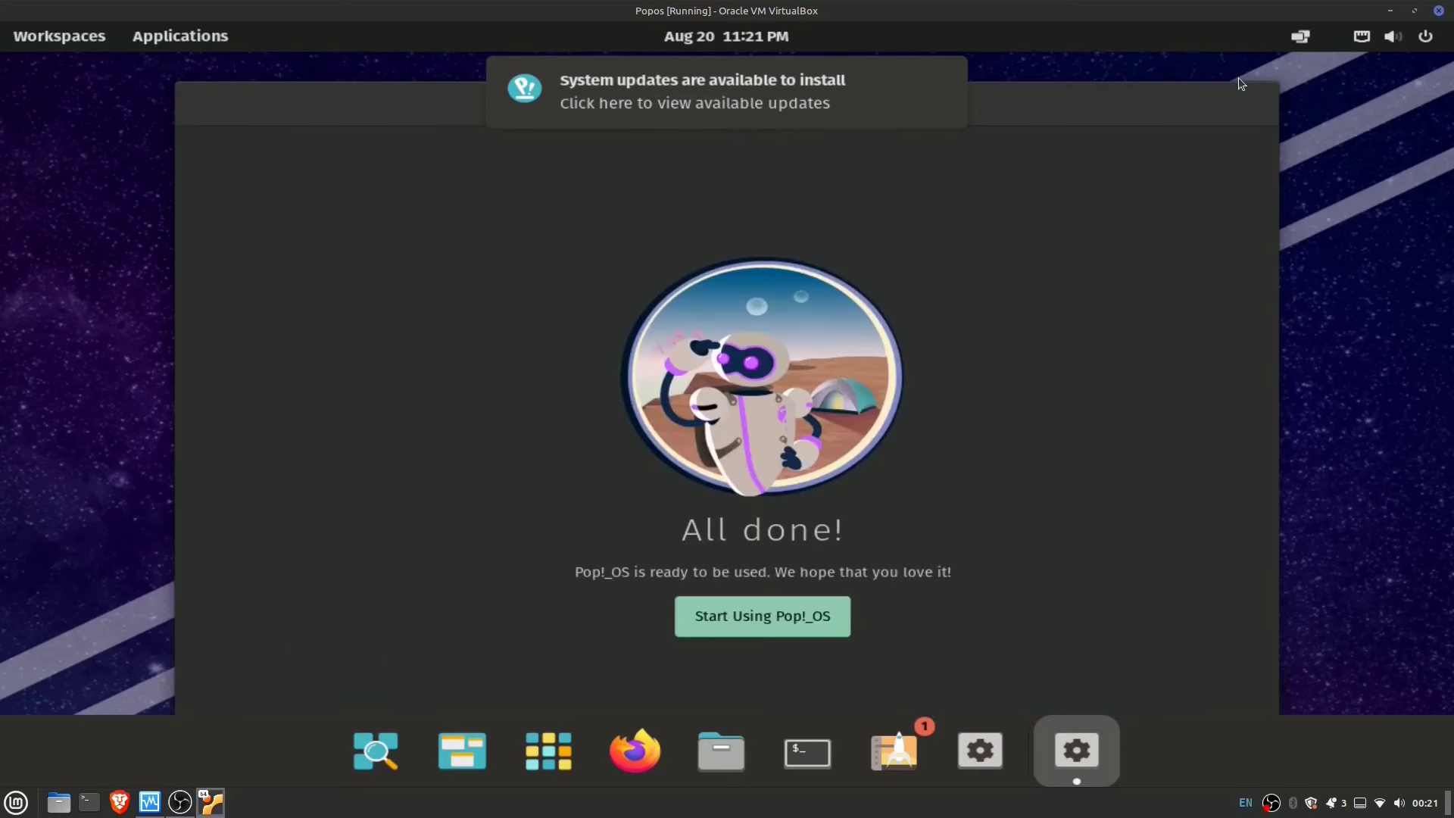
pyautogui.click(730, 615)
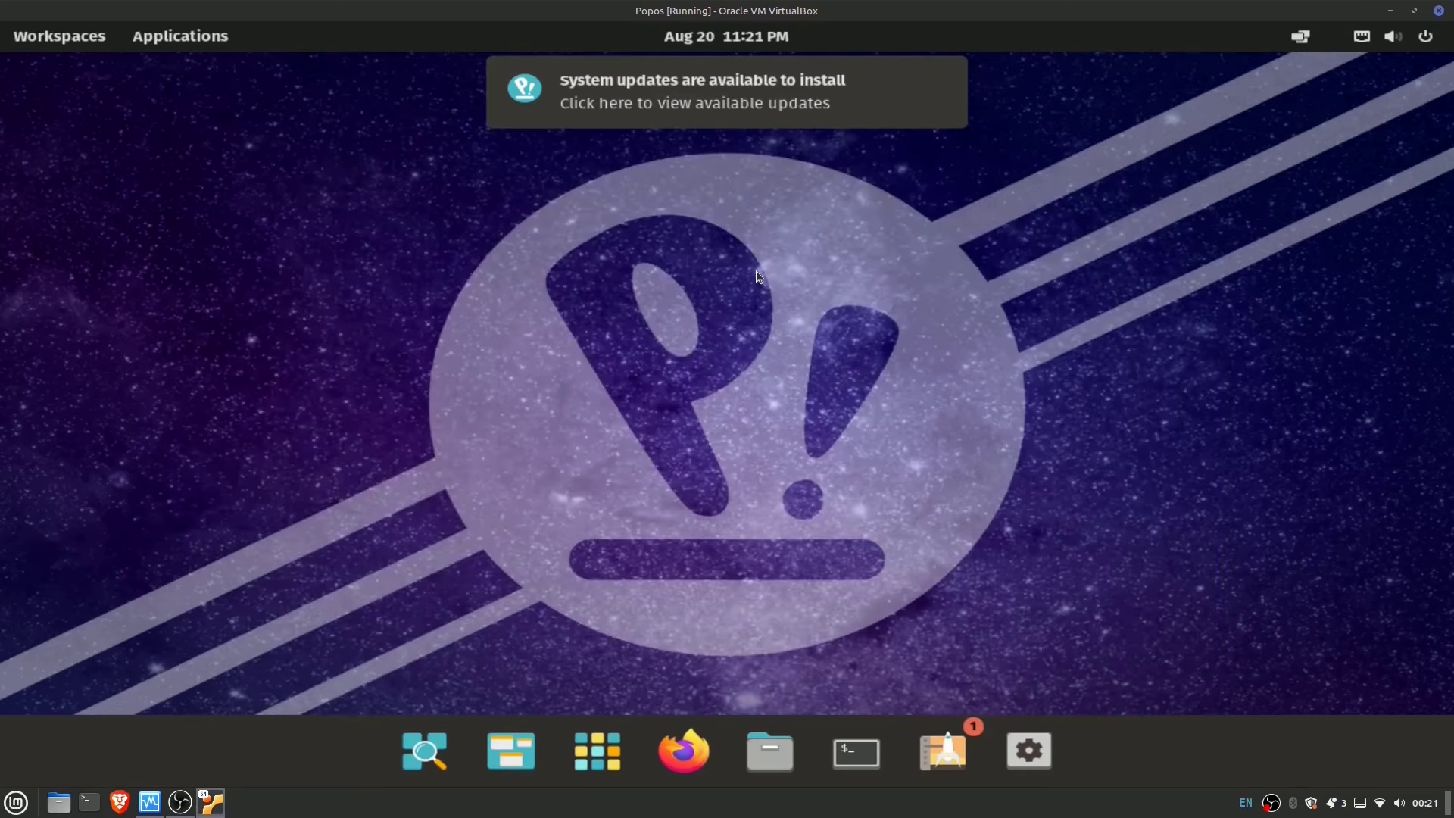
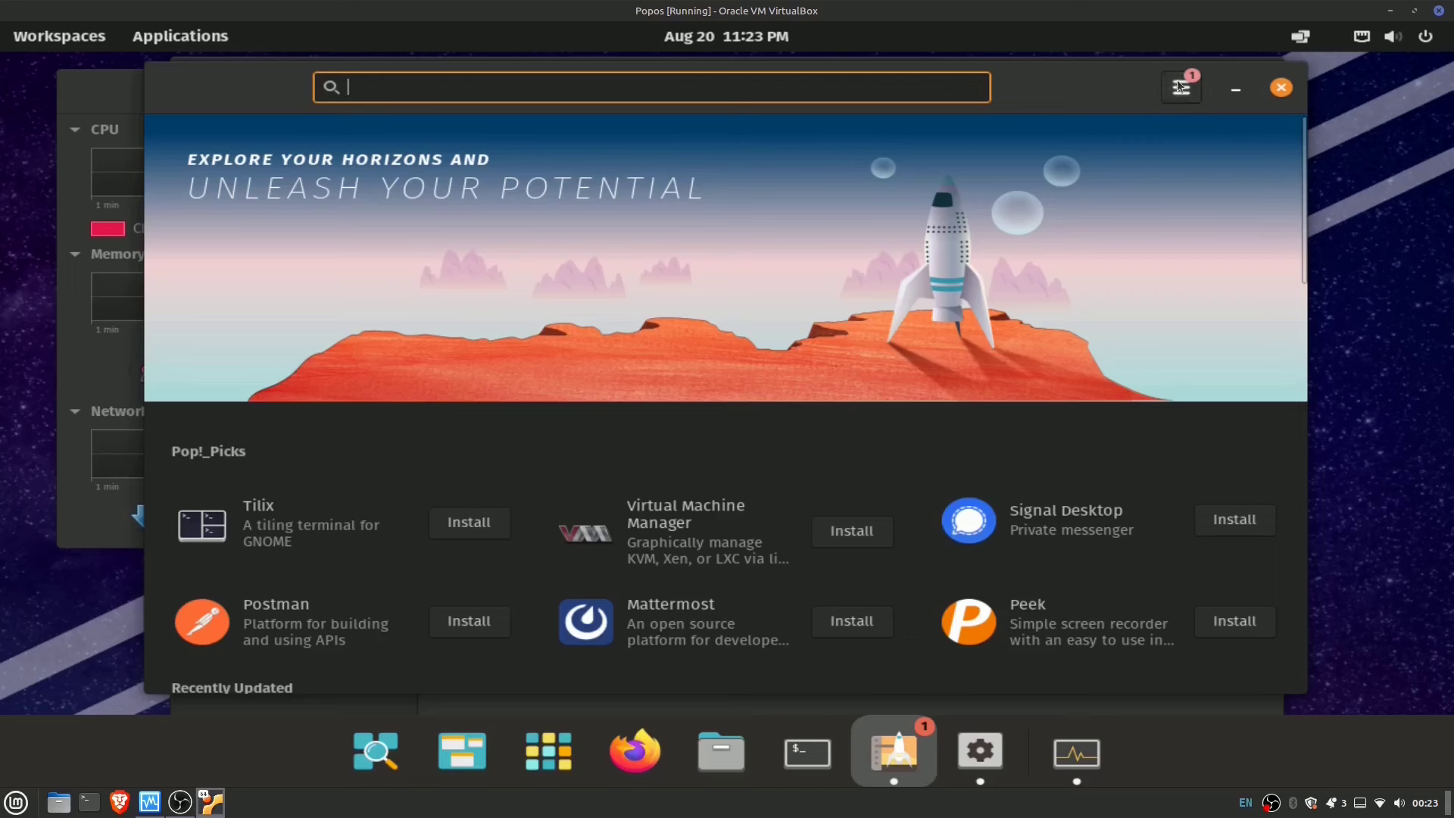
# Start installing all available updates from Pop!_Shop's Updates & Installed Software page and look through the installed software list
pyautogui.click(1173, 92)
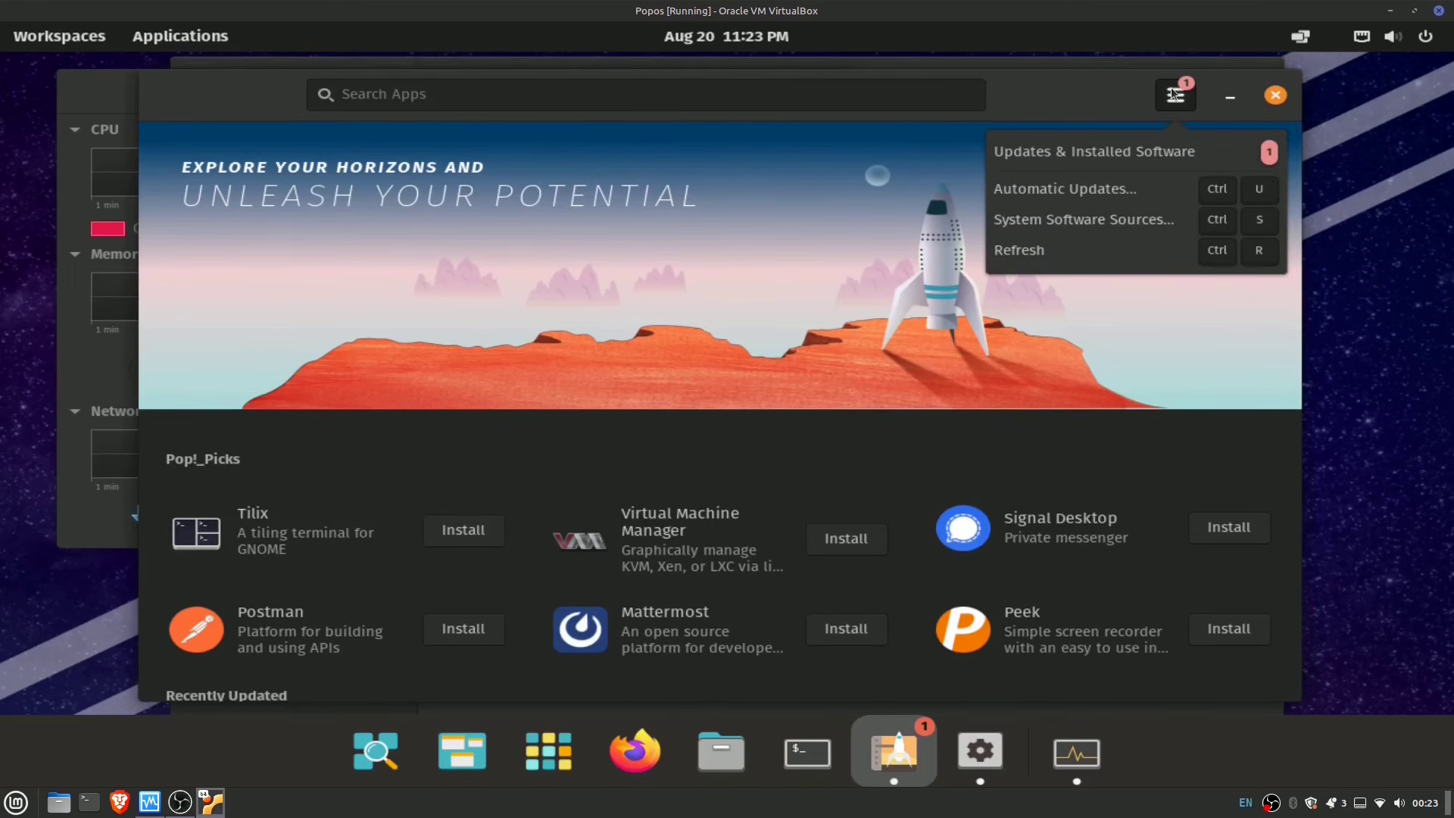
pyautogui.click(1110, 156)
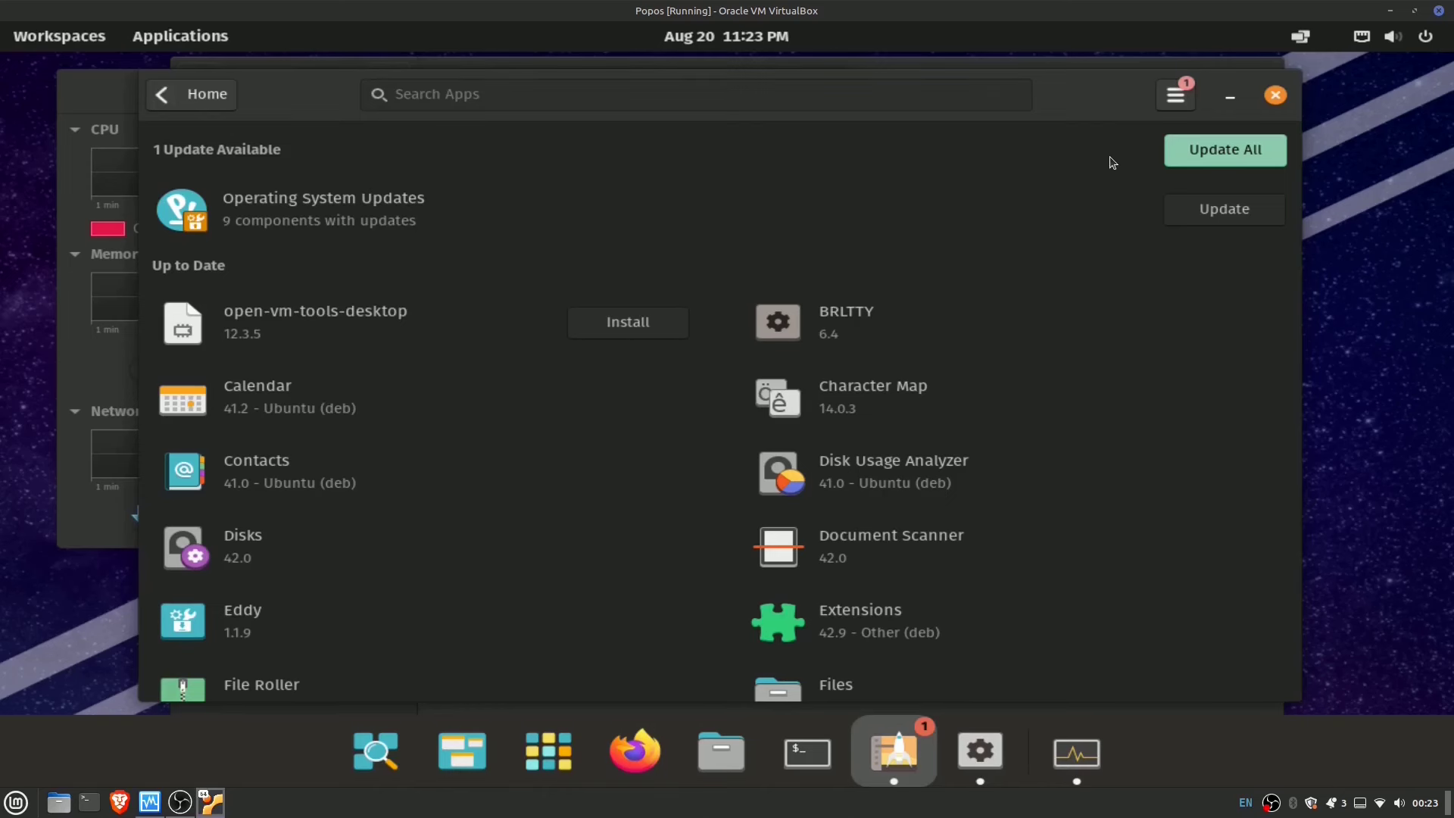
pyautogui.click(1263, 152)
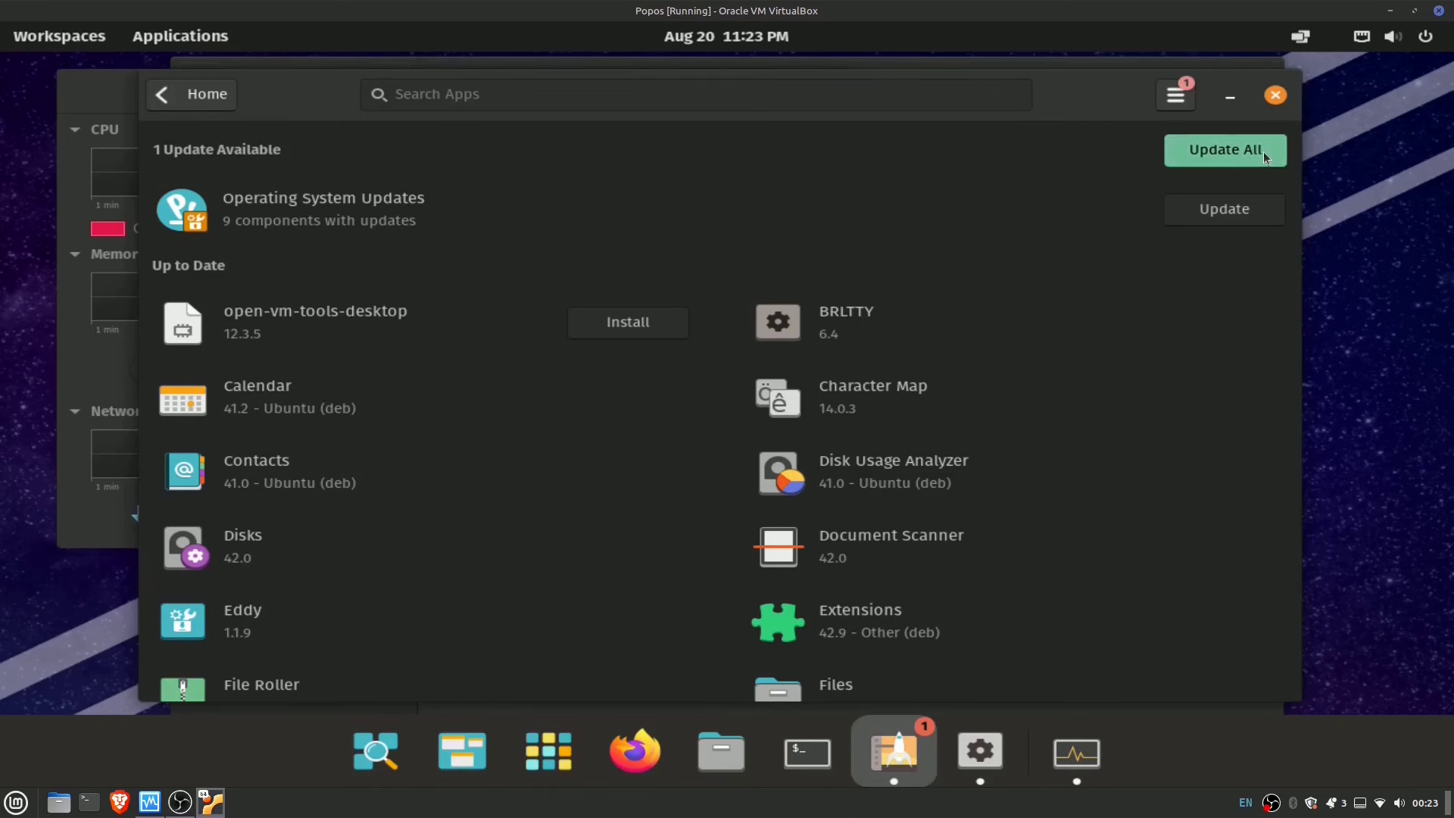
pyautogui.scroll(-2, 757, 288)
pyautogui.scroll(2, 757, 287)
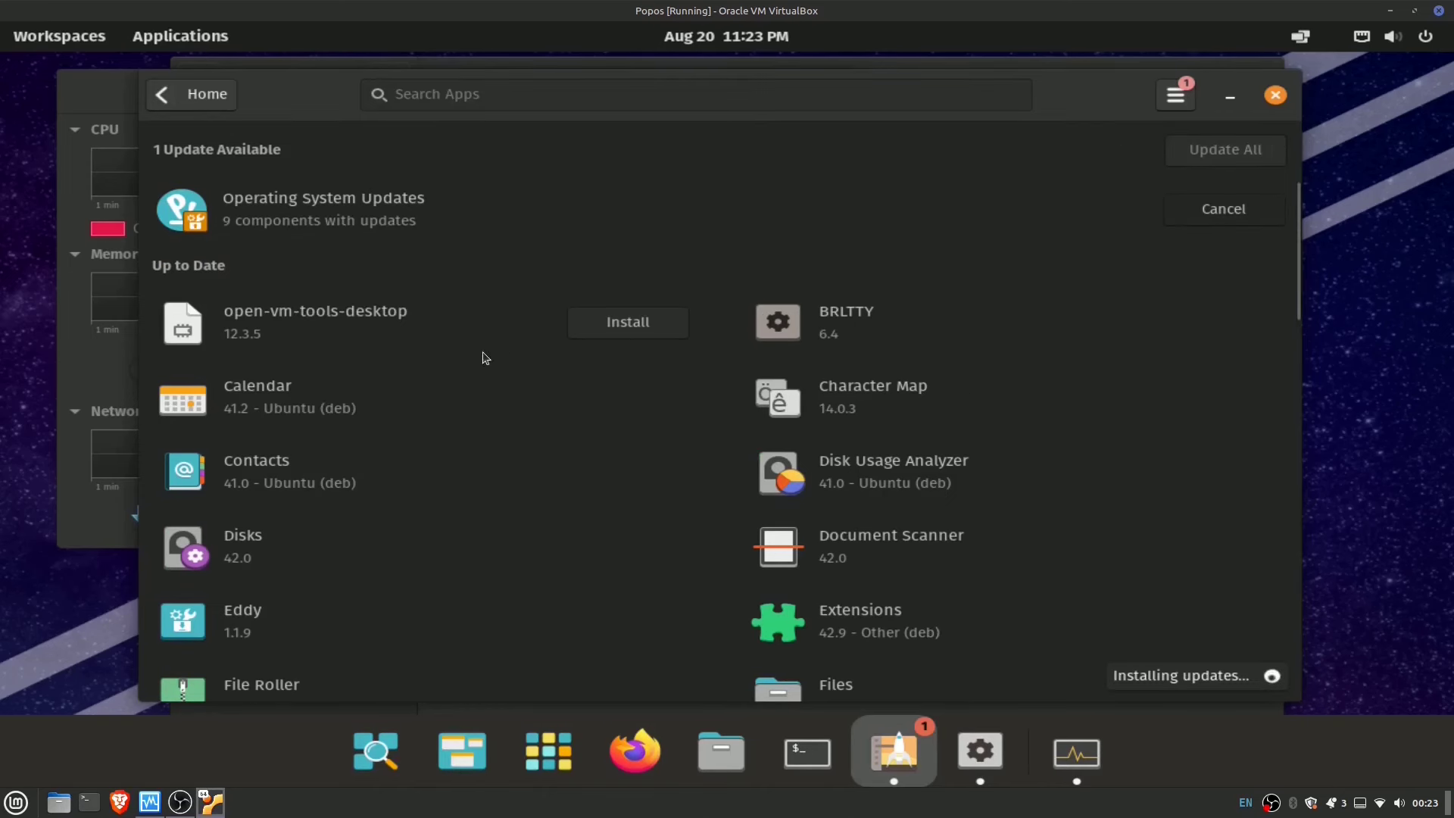
pyautogui.scroll(-2, 331, 298)
pyautogui.scroll(2, 671, 361)
# Browse the Pop!_Shop home page, search for "obs", view the OBS Studio page and close the shop
pyautogui.click(183, 103)
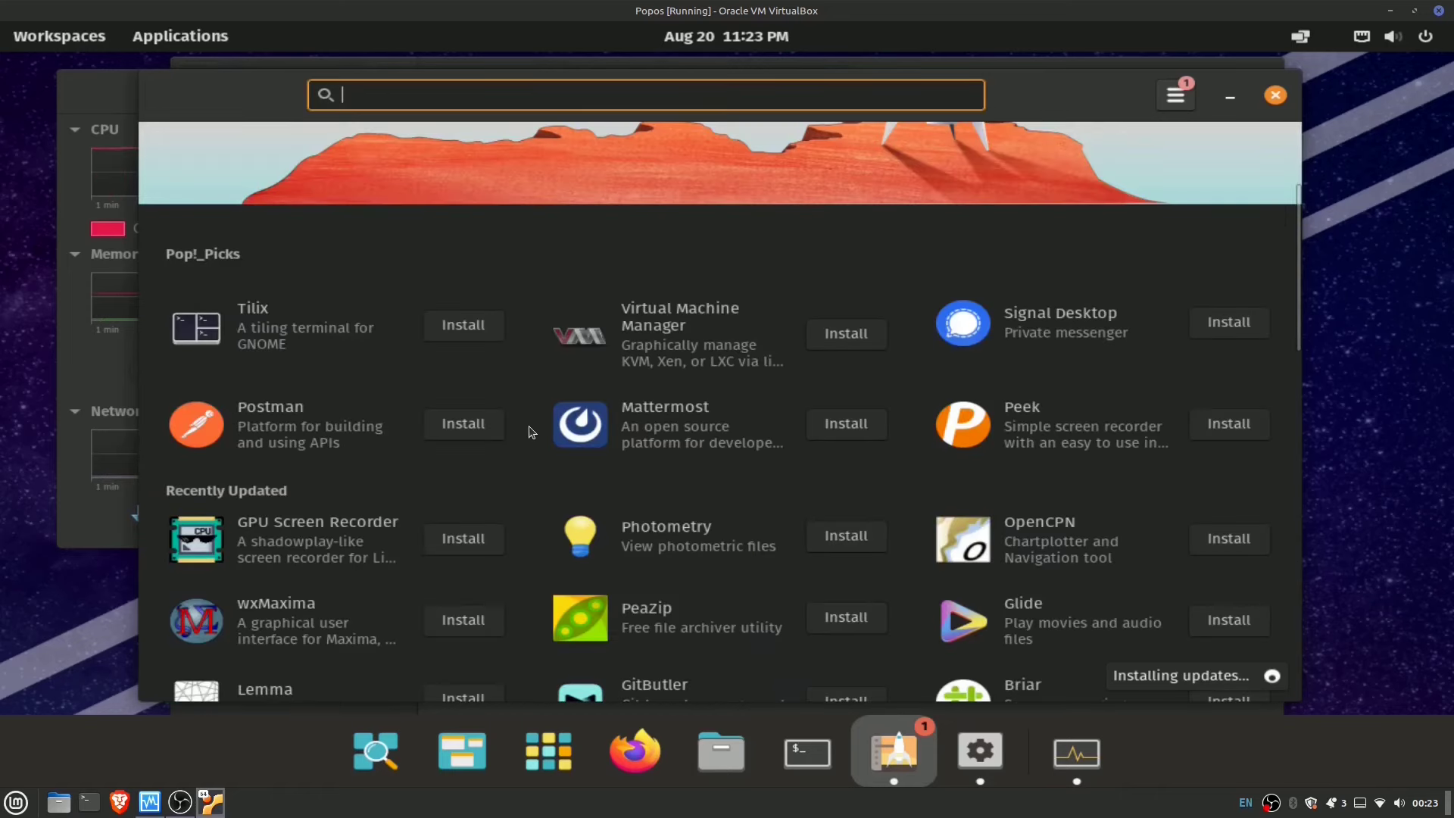
pyautogui.scroll(-5, 530, 431)
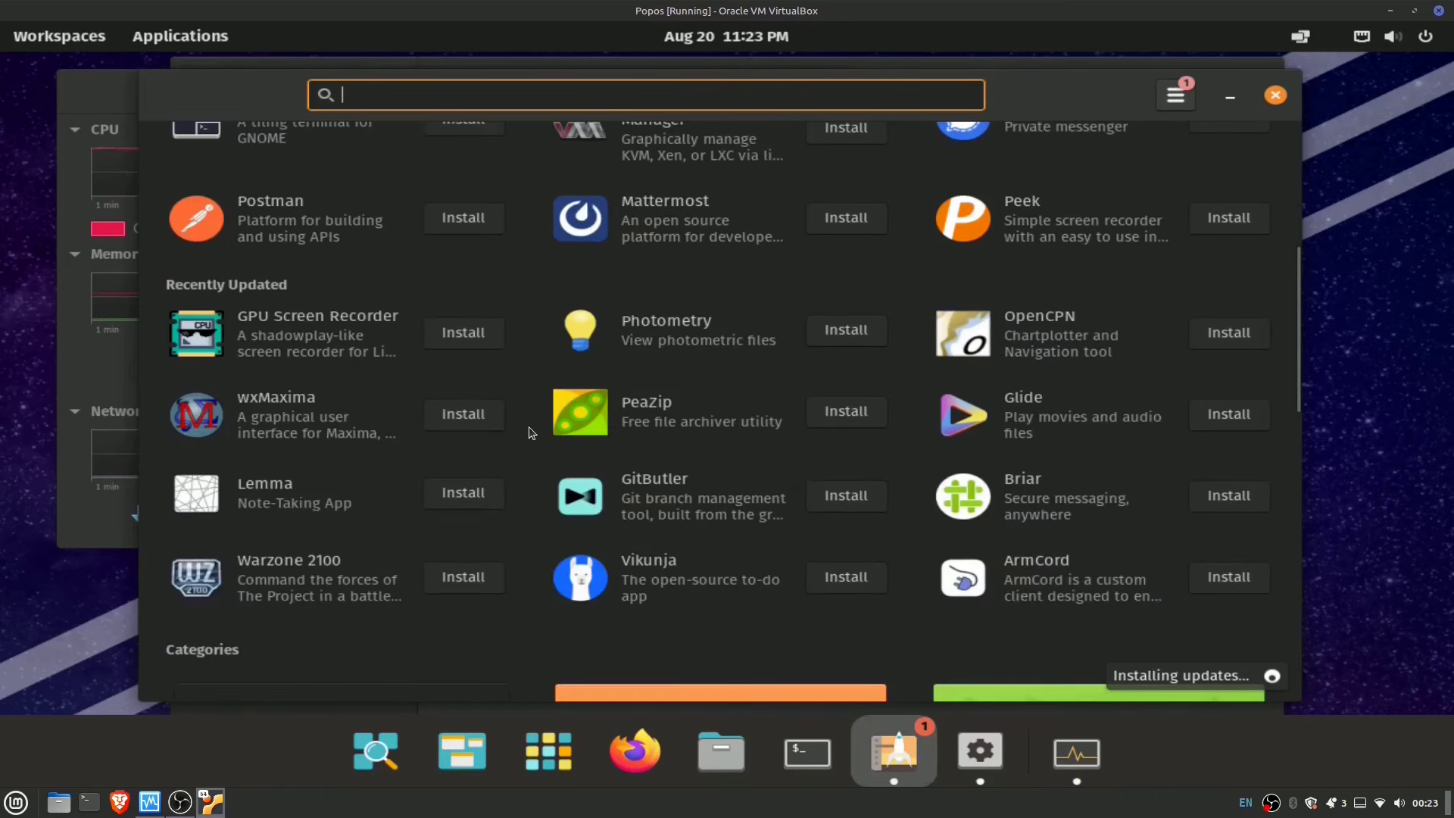
pyautogui.scroll(5, 532, 425)
pyautogui.scroll(-6, 532, 425)
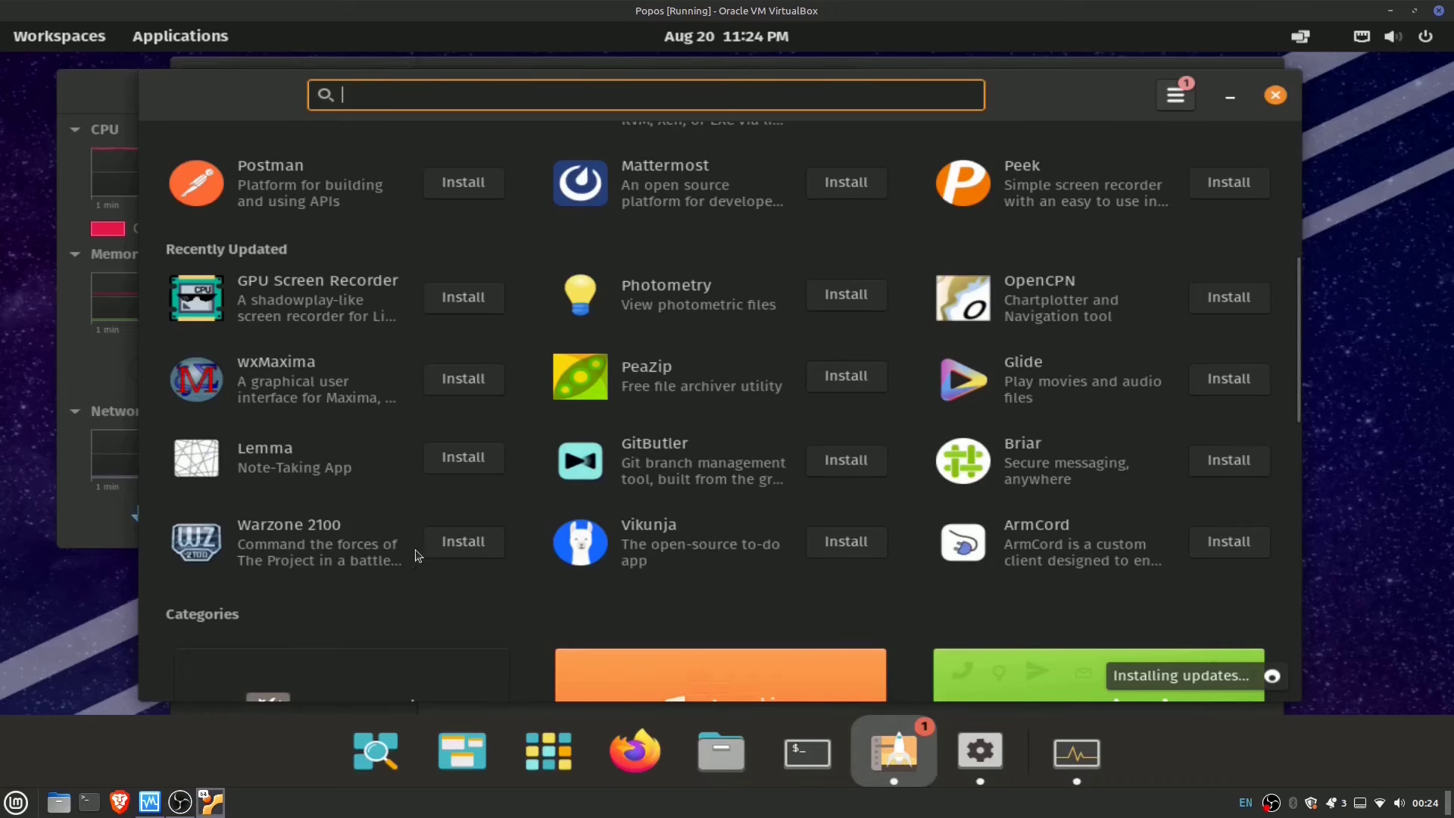
pyautogui.scroll(5, 447, 541)
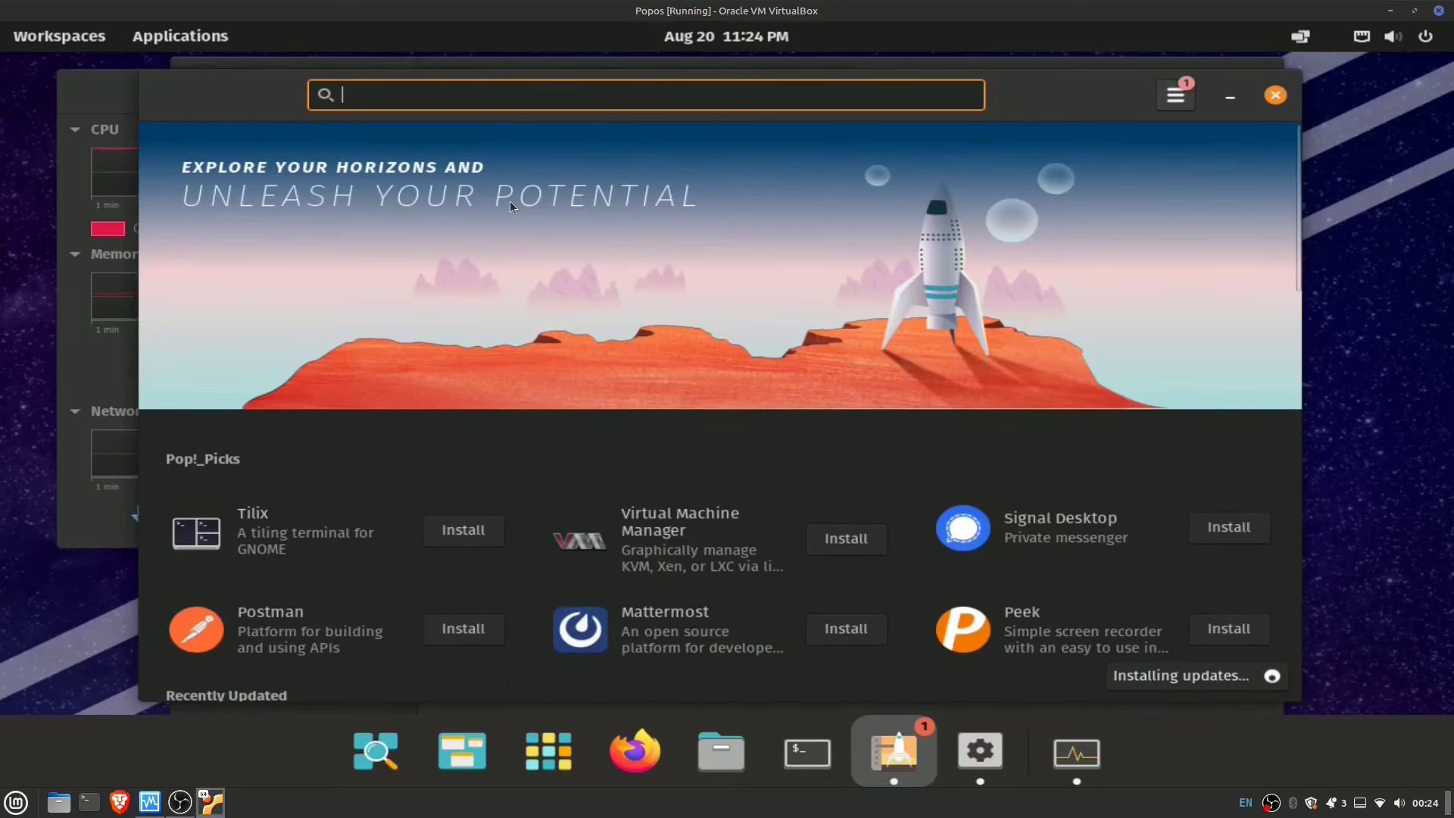
pyautogui.write('obs')
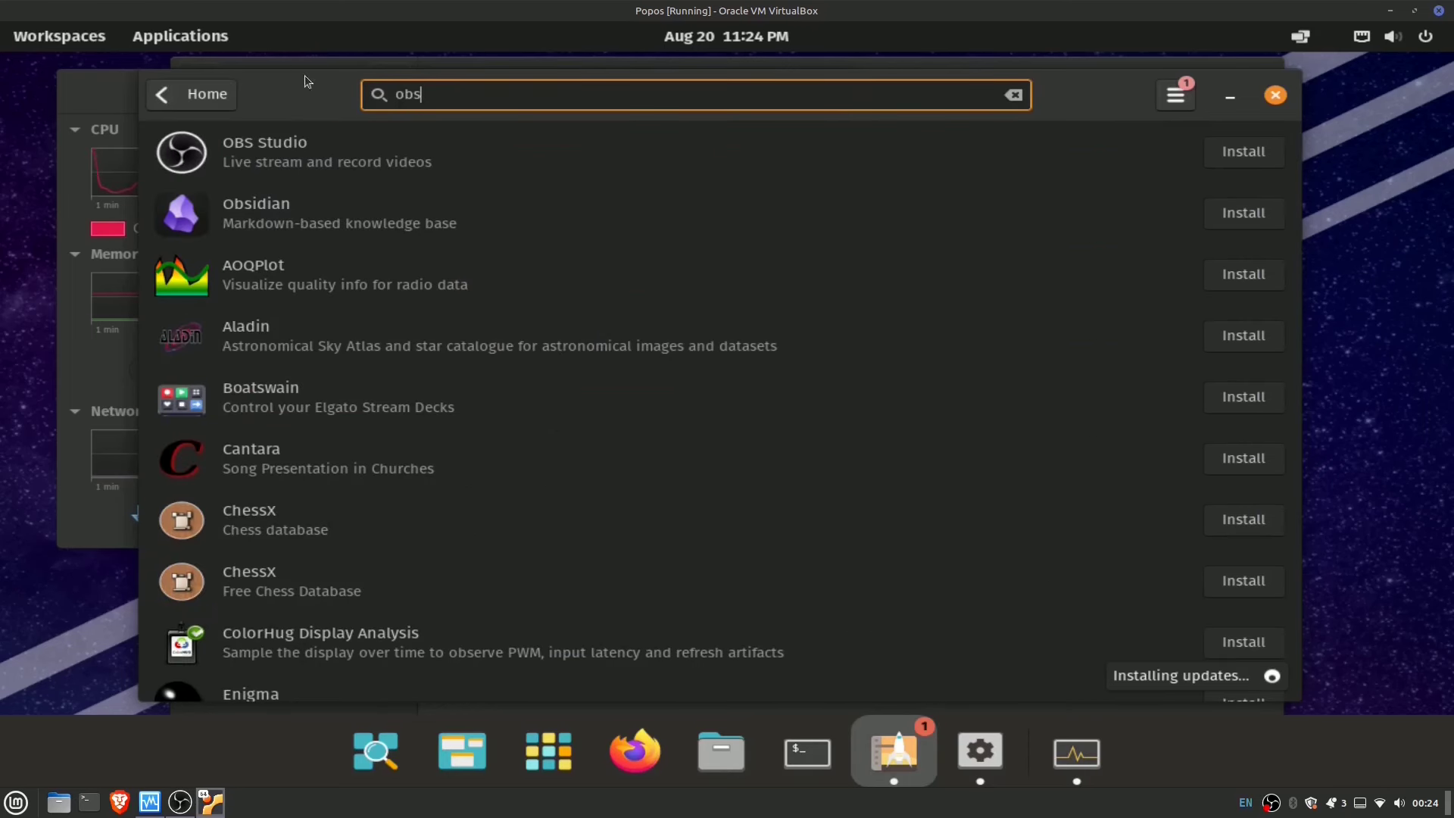
pyautogui.click(315, 156)
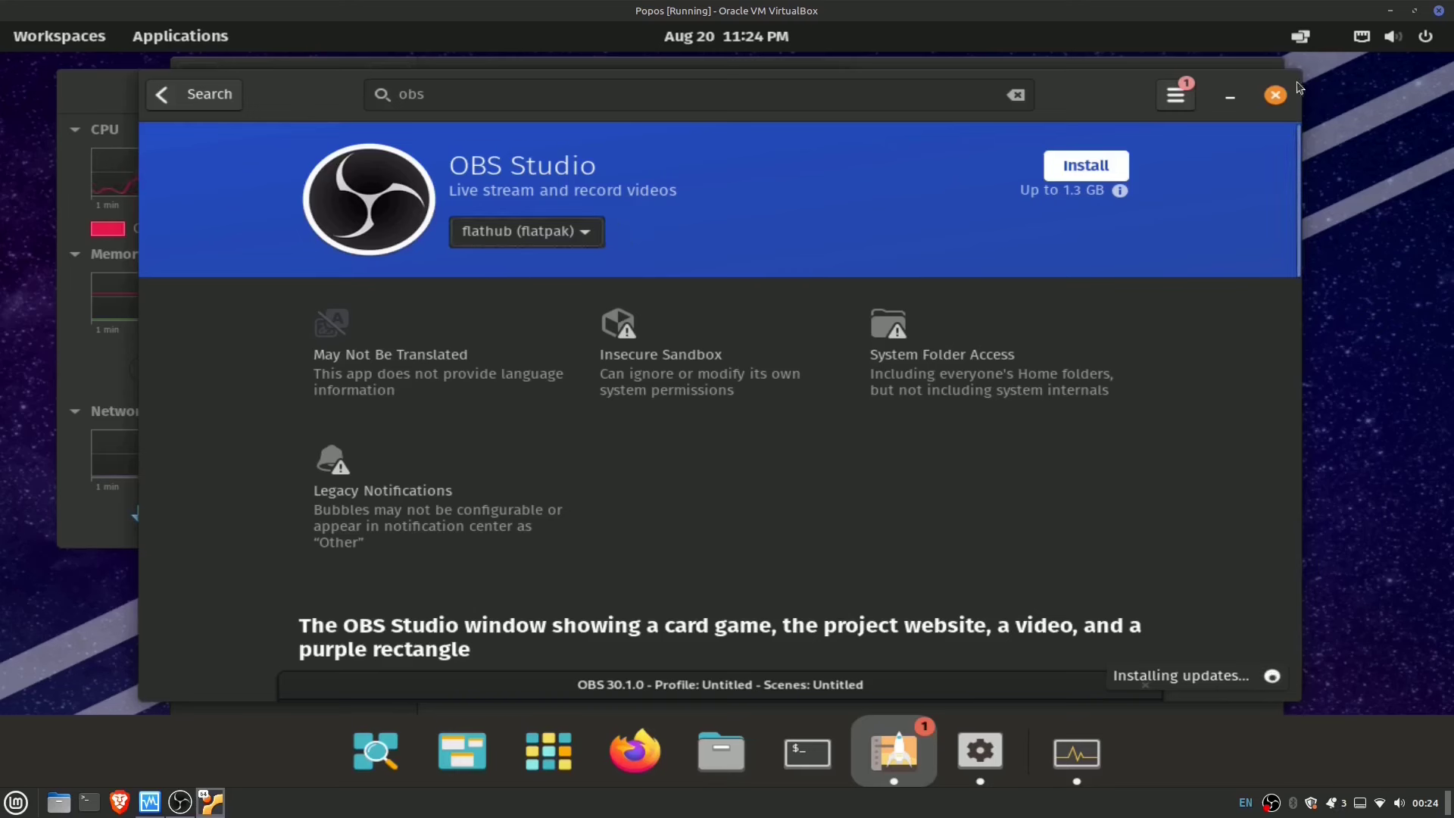
pyautogui.click(1276, 95)
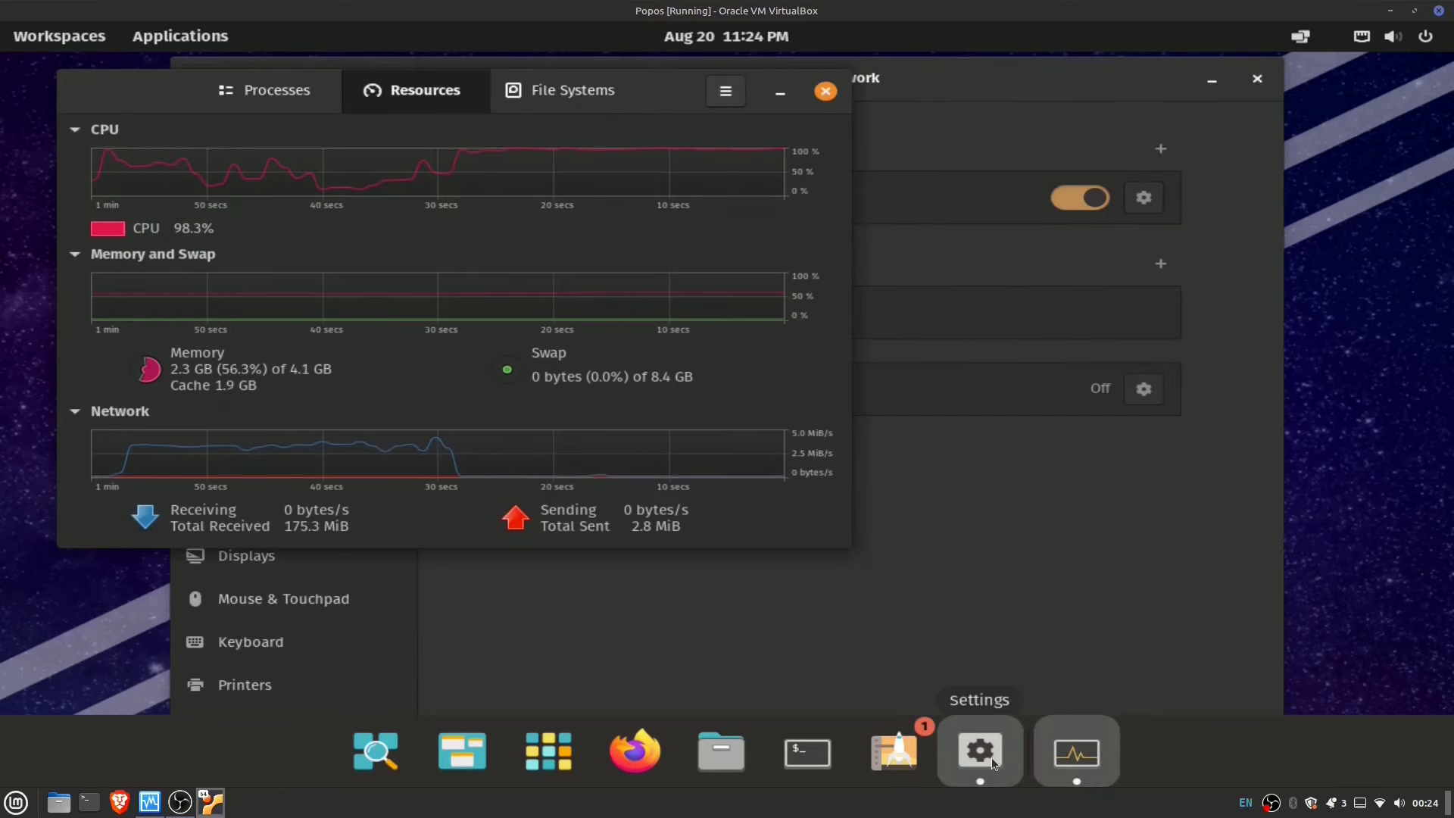
# Set the display resolution to 1920 × 1080 (16:9) in Settings, keep the change and close Settings
pyautogui.click(957, 750)
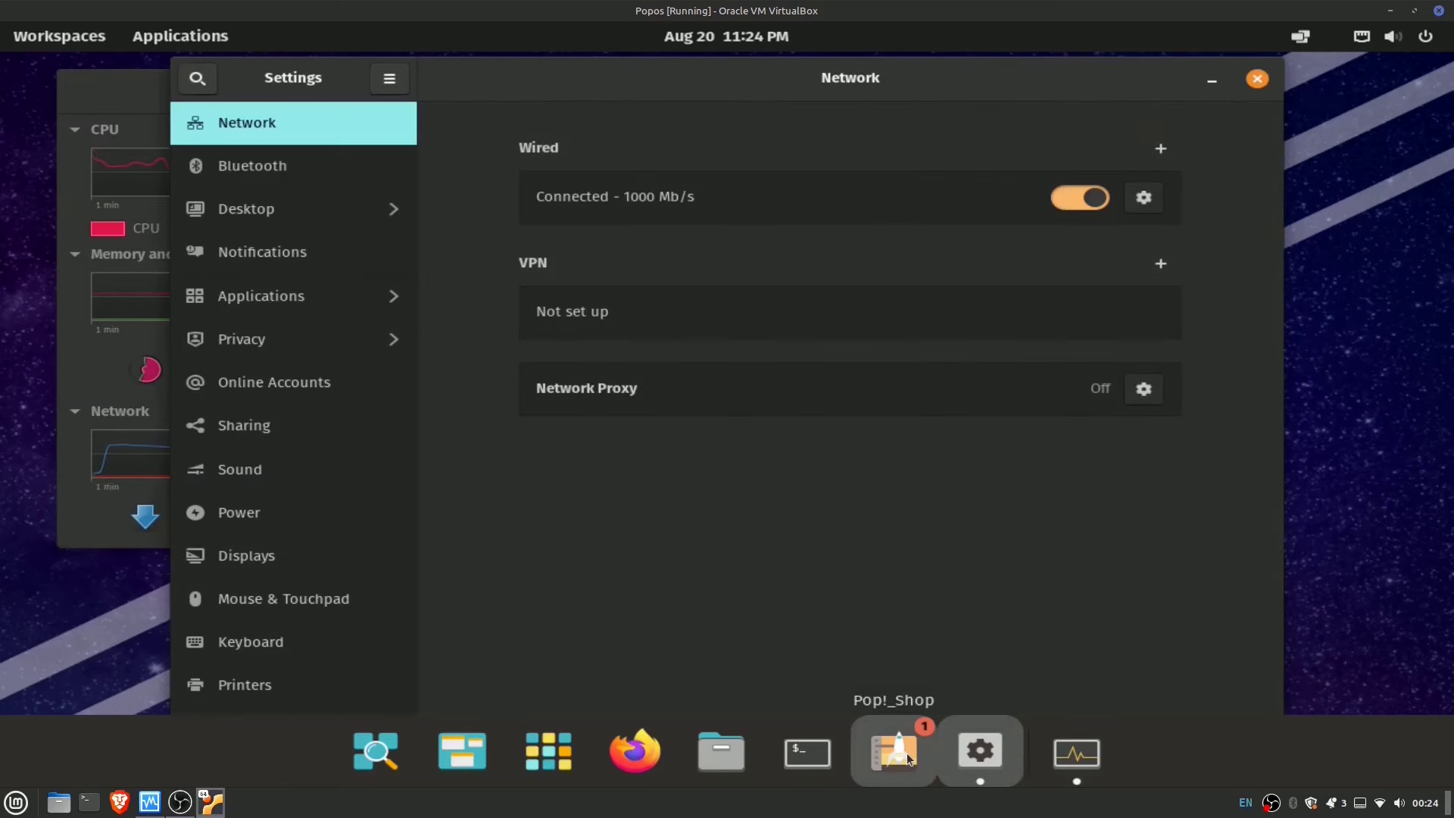
pyautogui.scroll(-6, 331, 419)
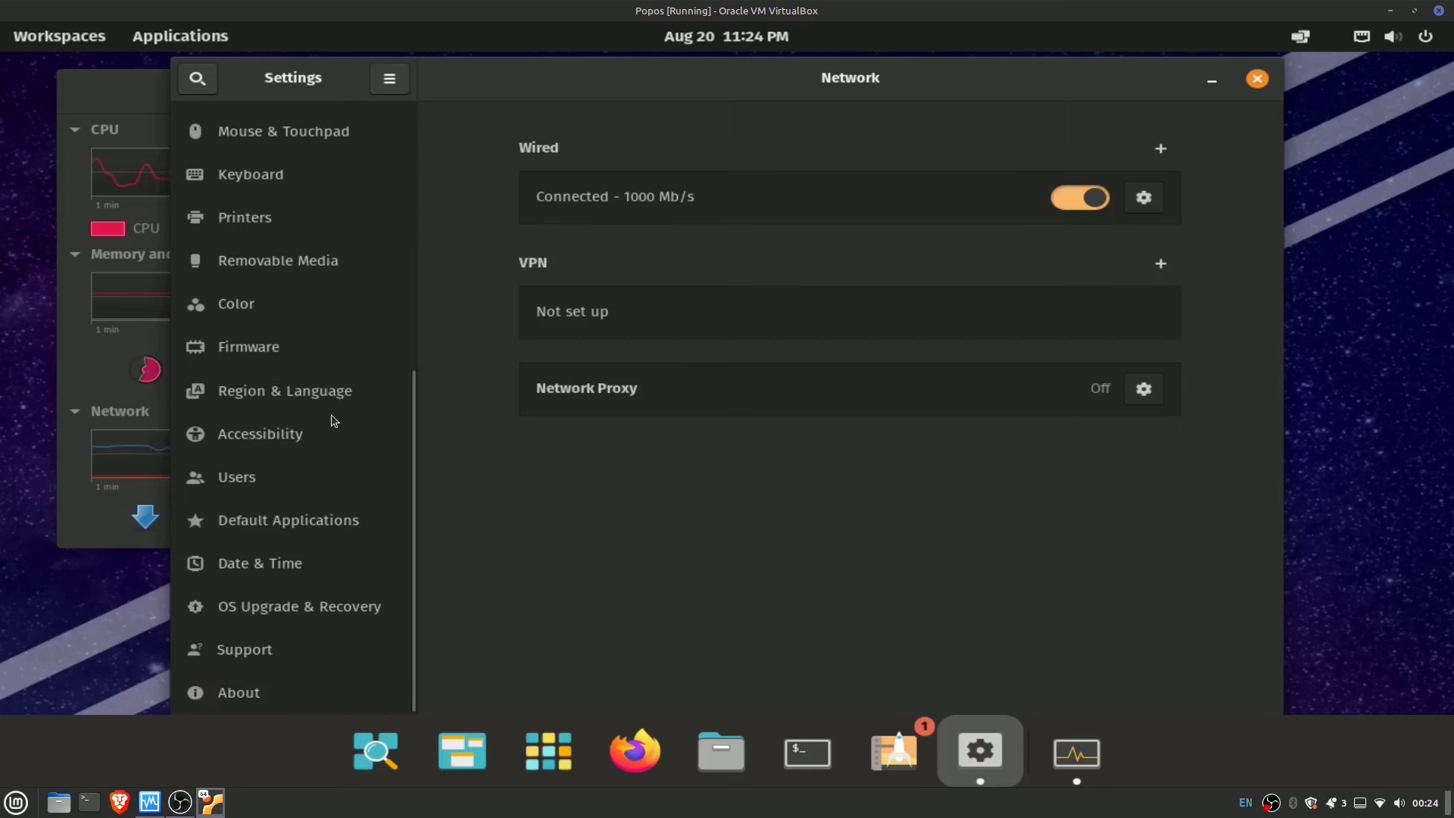
pyautogui.scroll(5, 337, 418)
pyautogui.scroll(-2, 280, 547)
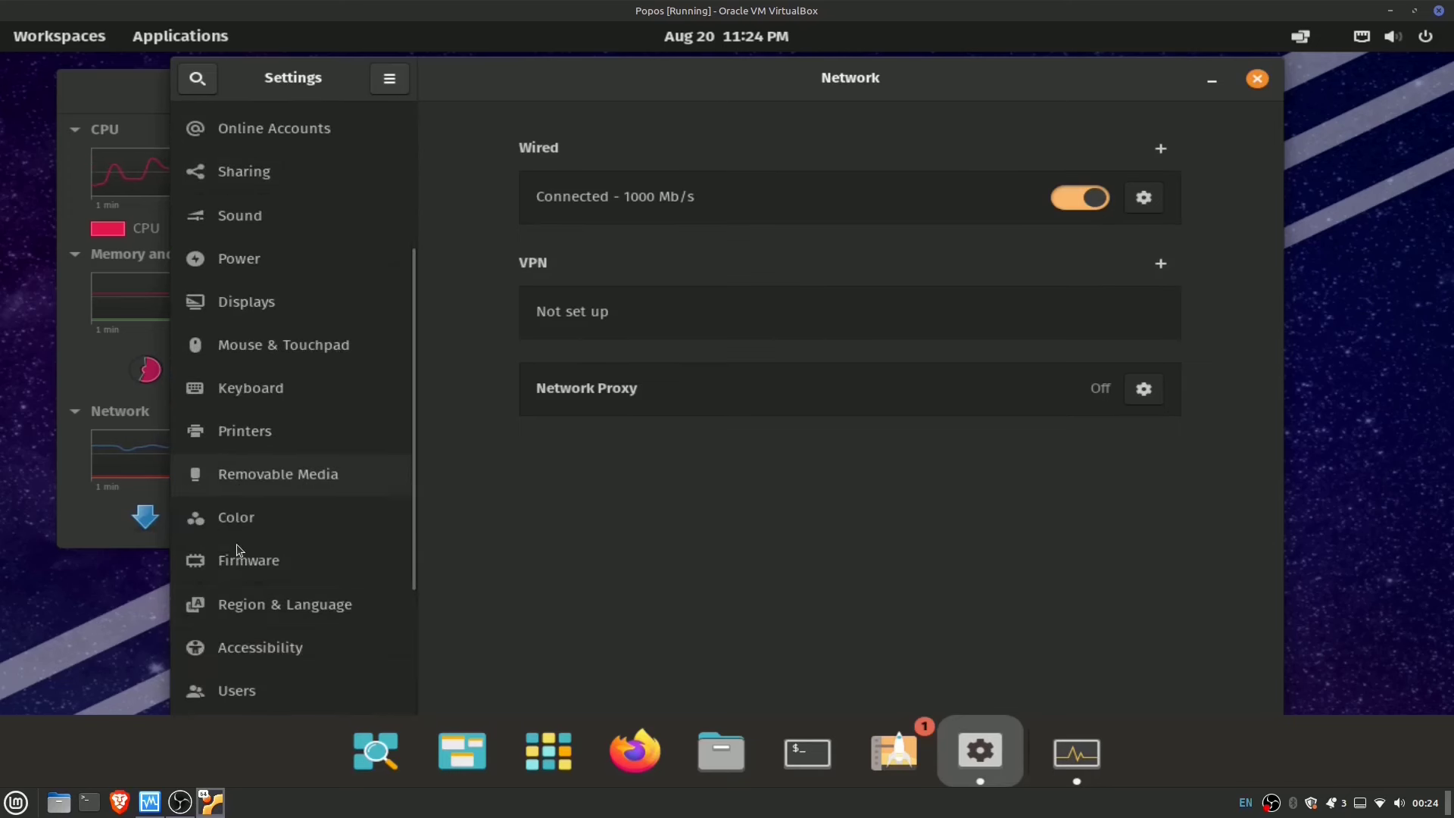
pyautogui.click(237, 303)
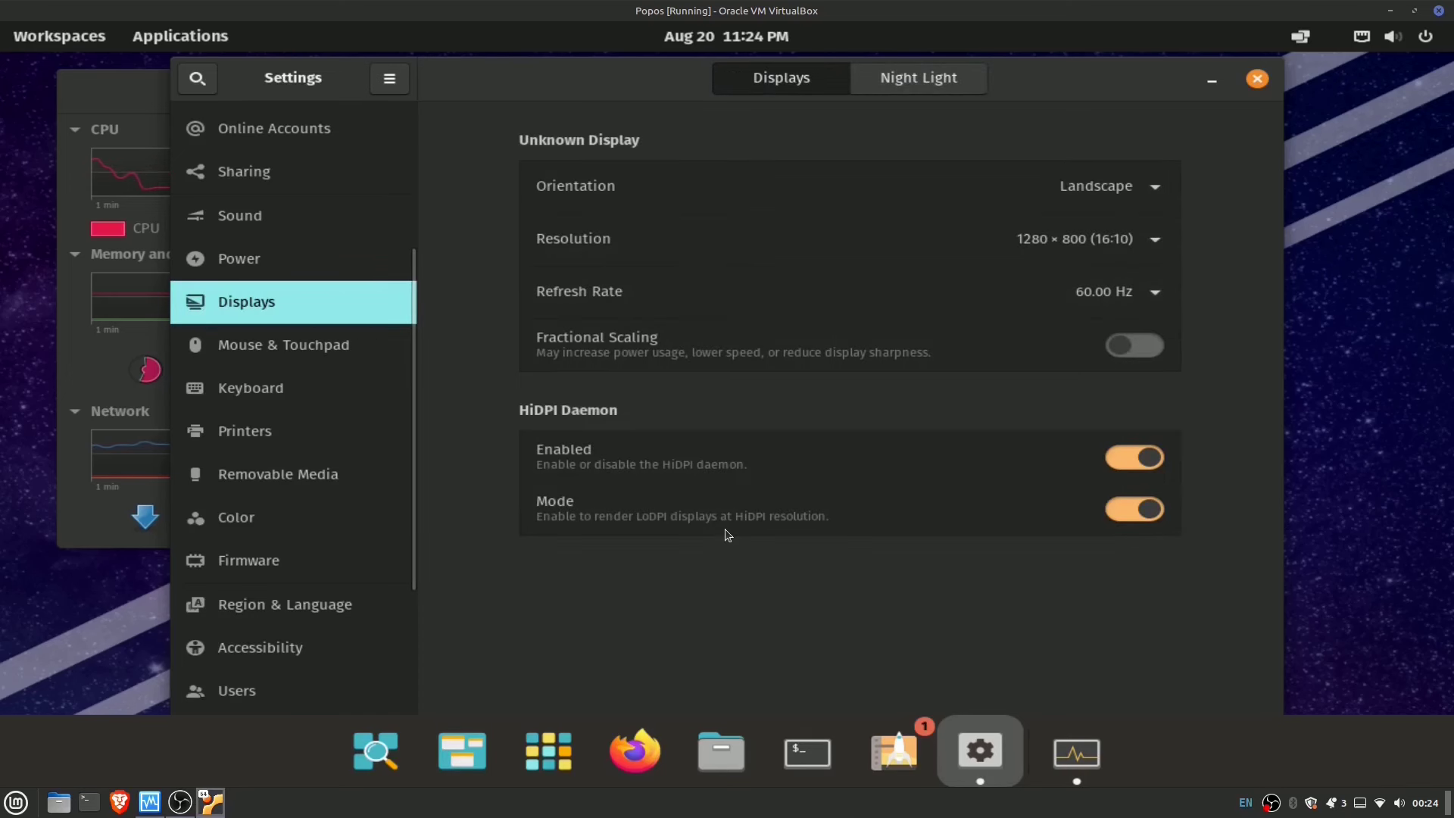
pyautogui.click(1155, 239)
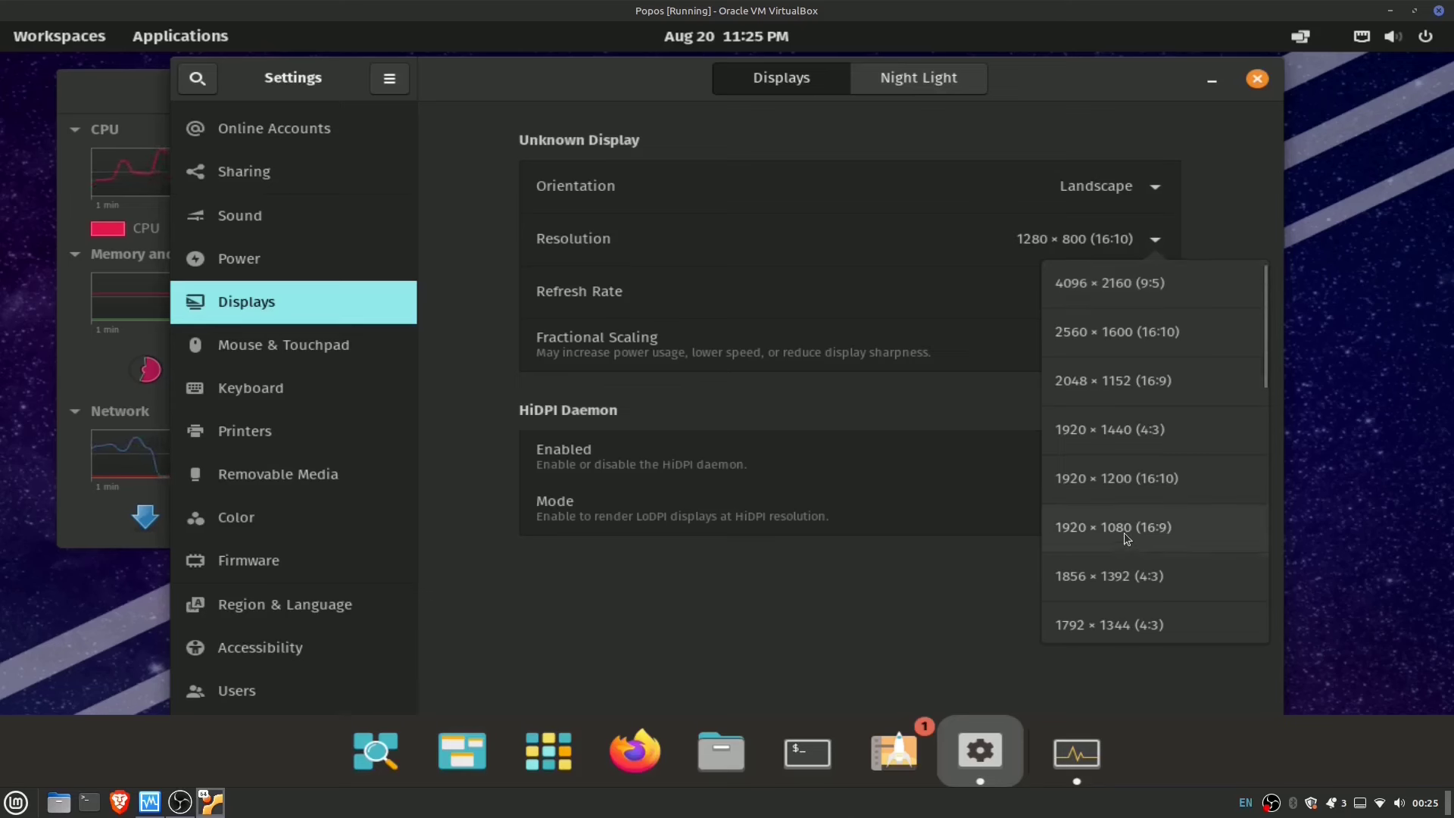
pyautogui.click(1093, 518)
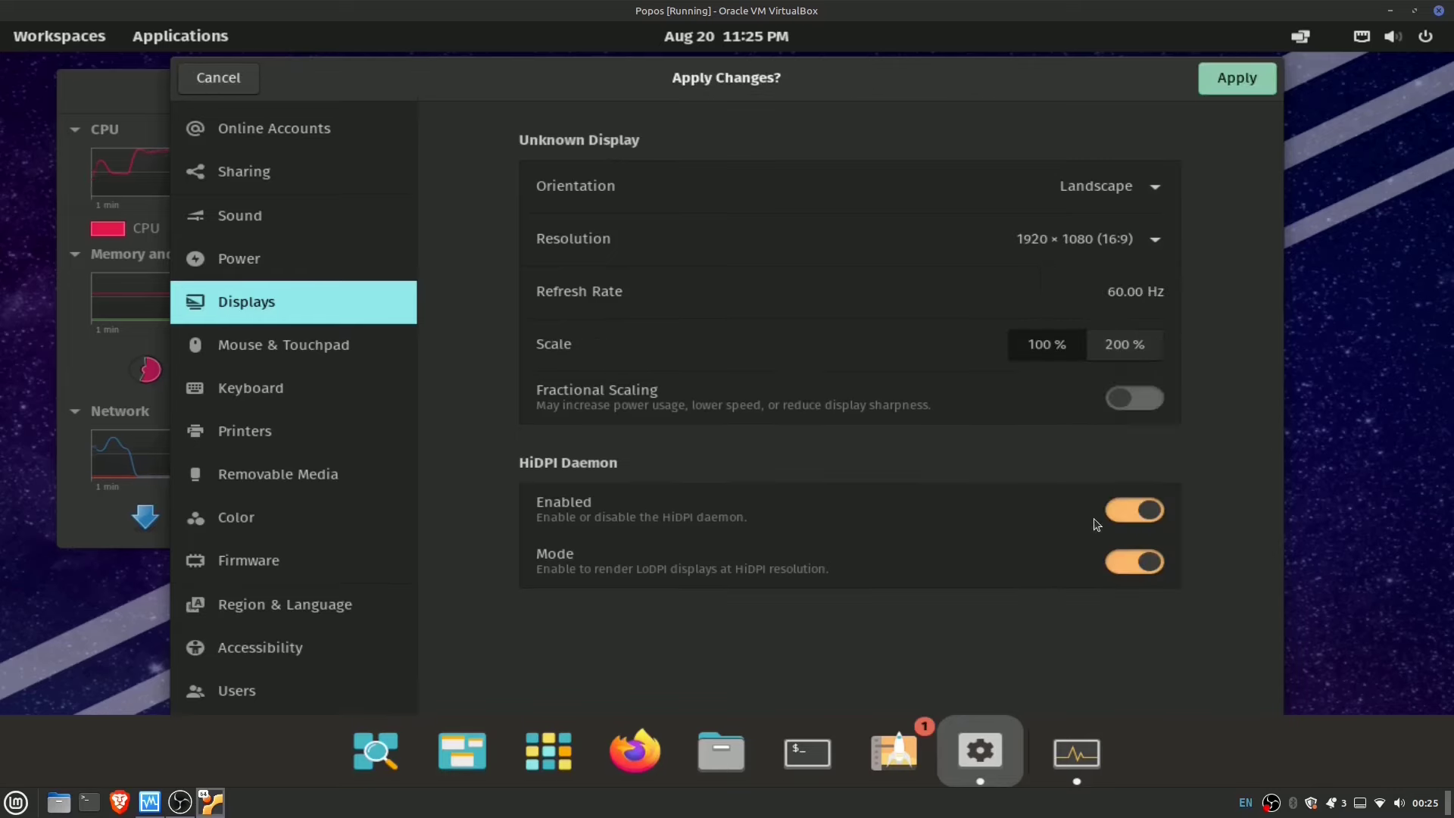
pyautogui.click(1226, 78)
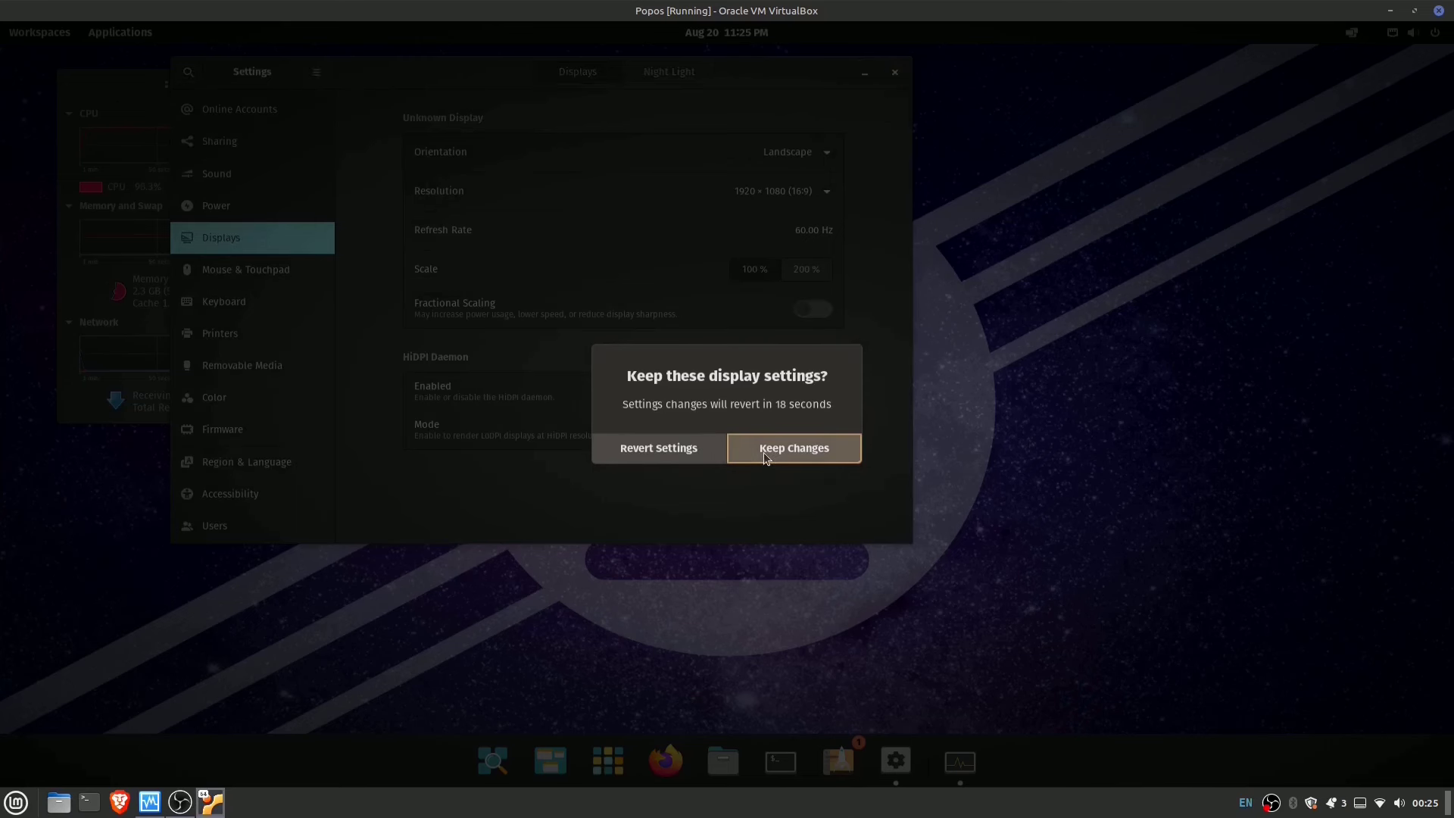
pyautogui.click(763, 452)
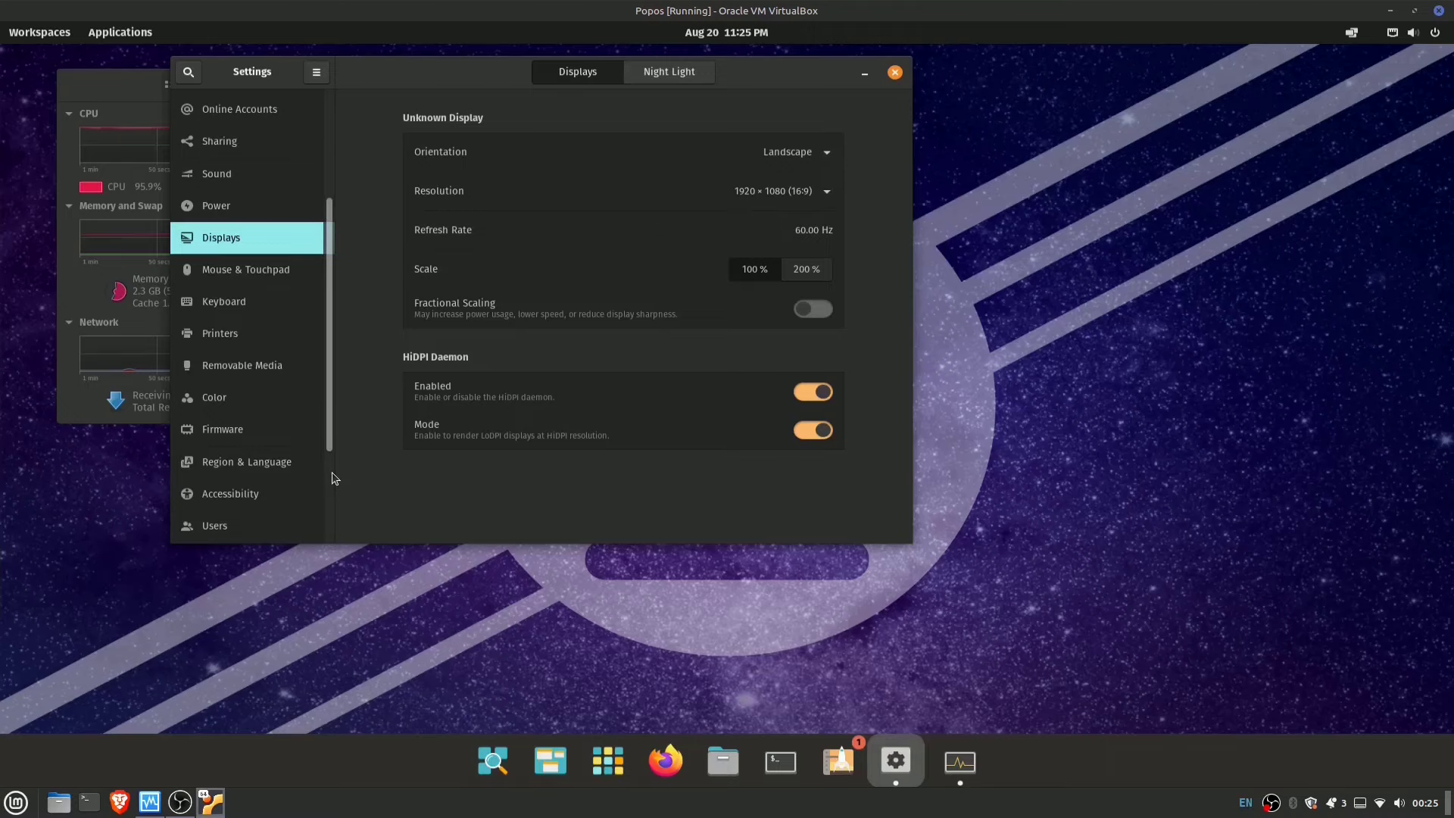
pyautogui.click(892, 78)
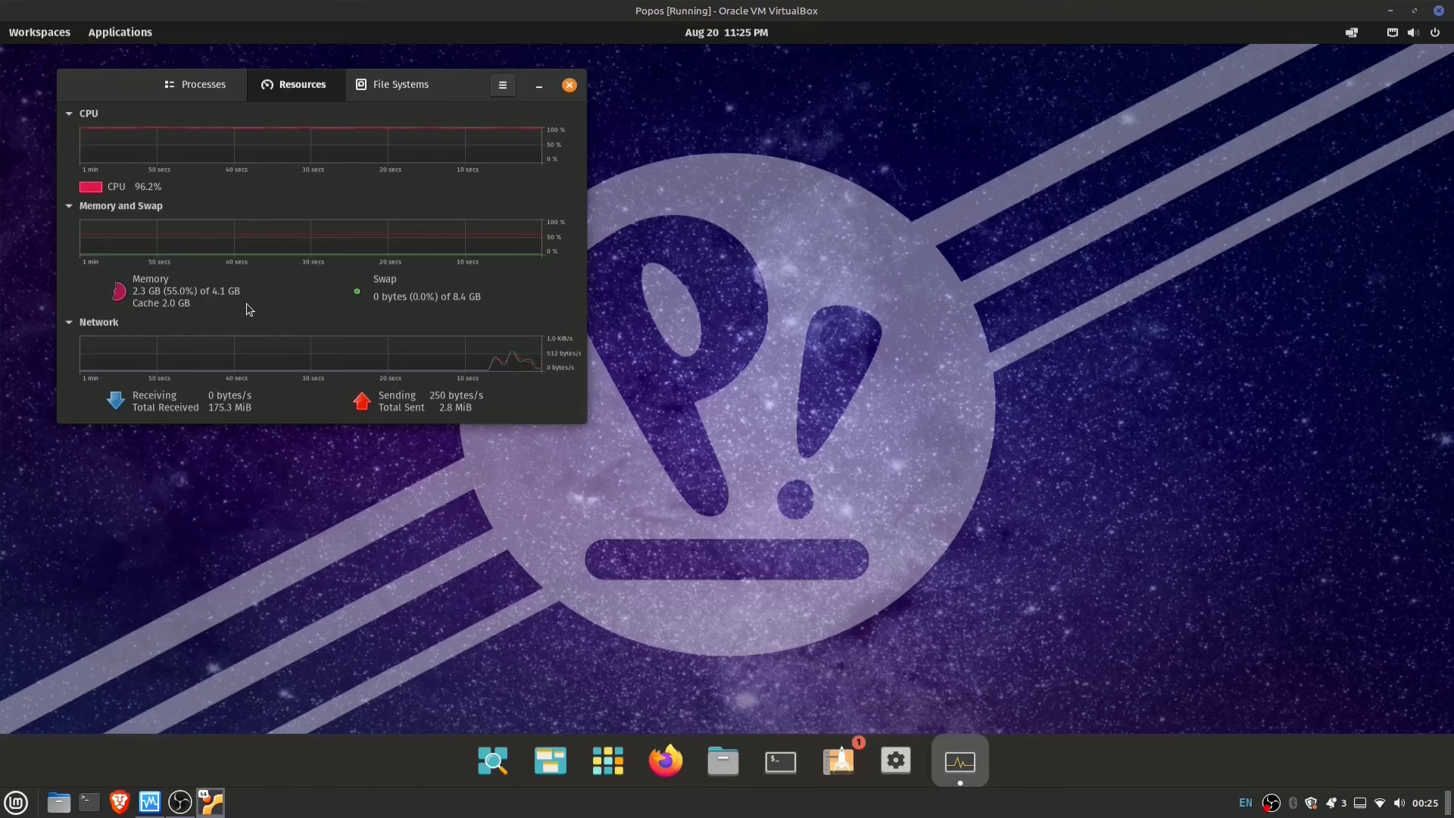
# Reopen Pop!_Shop, leave the OBS search and check the progress of the system updates
pyautogui.click(847, 765)
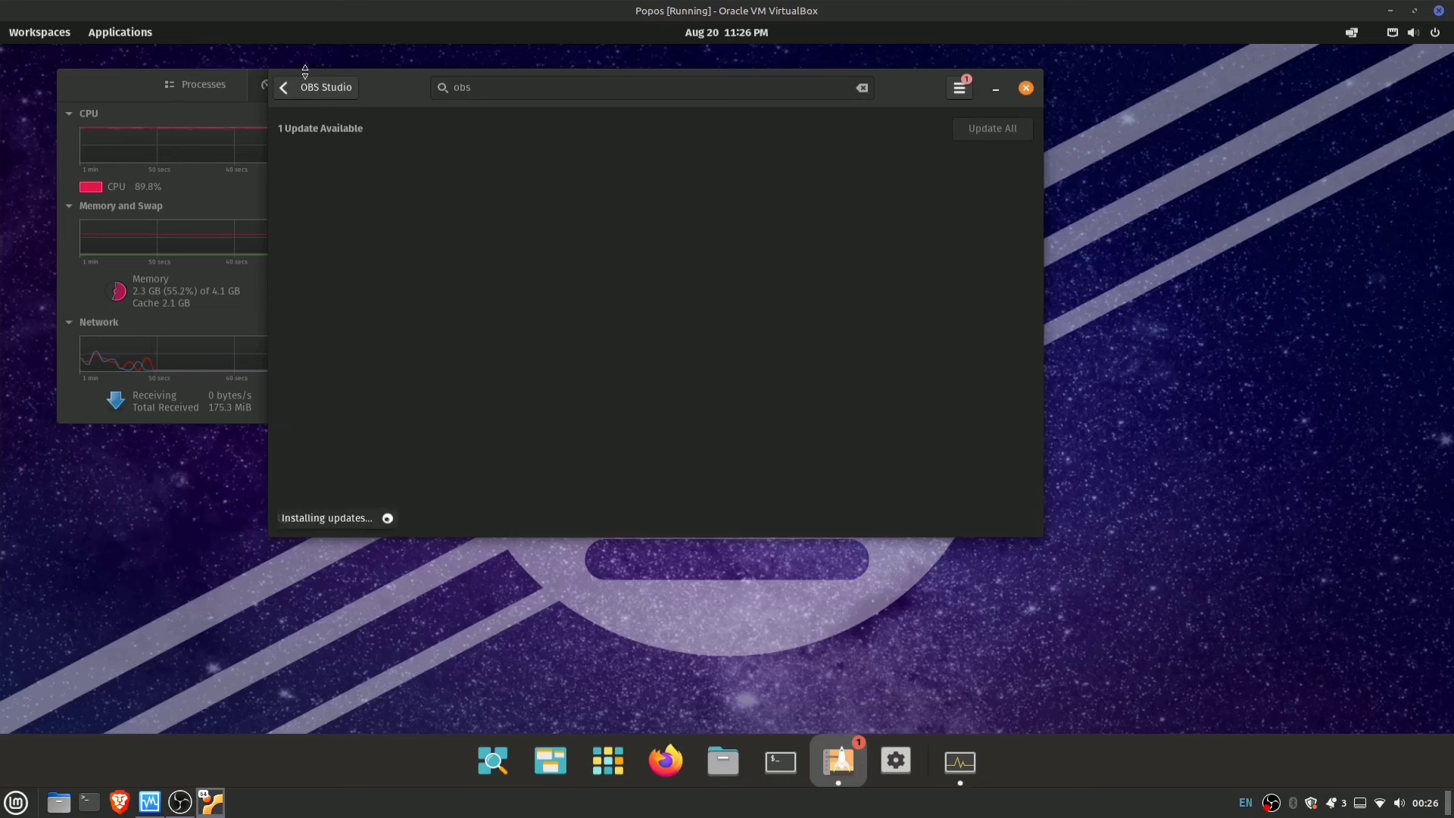
pyautogui.click(284, 88)
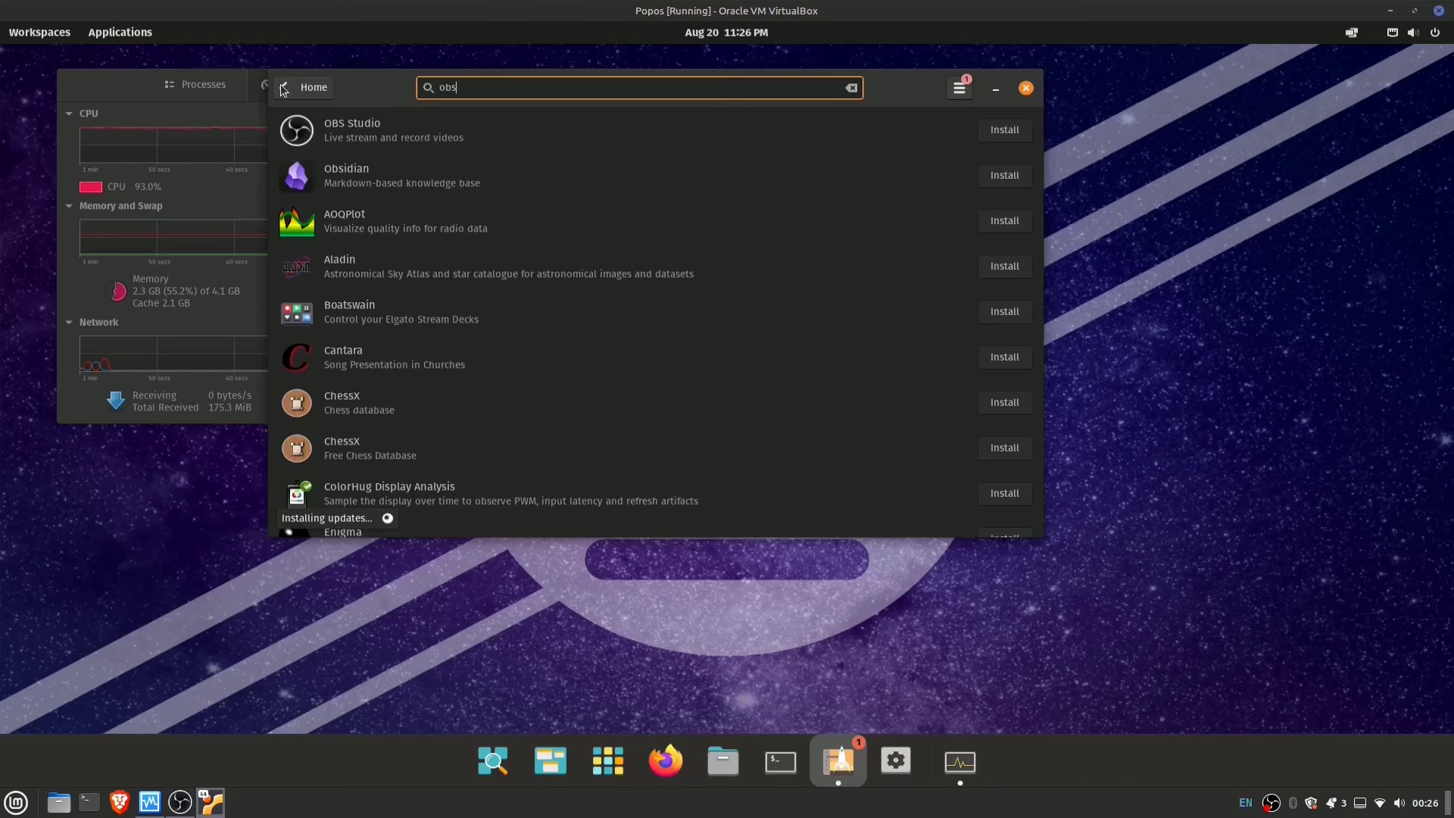
pyautogui.click(285, 89)
pyautogui.click(961, 91)
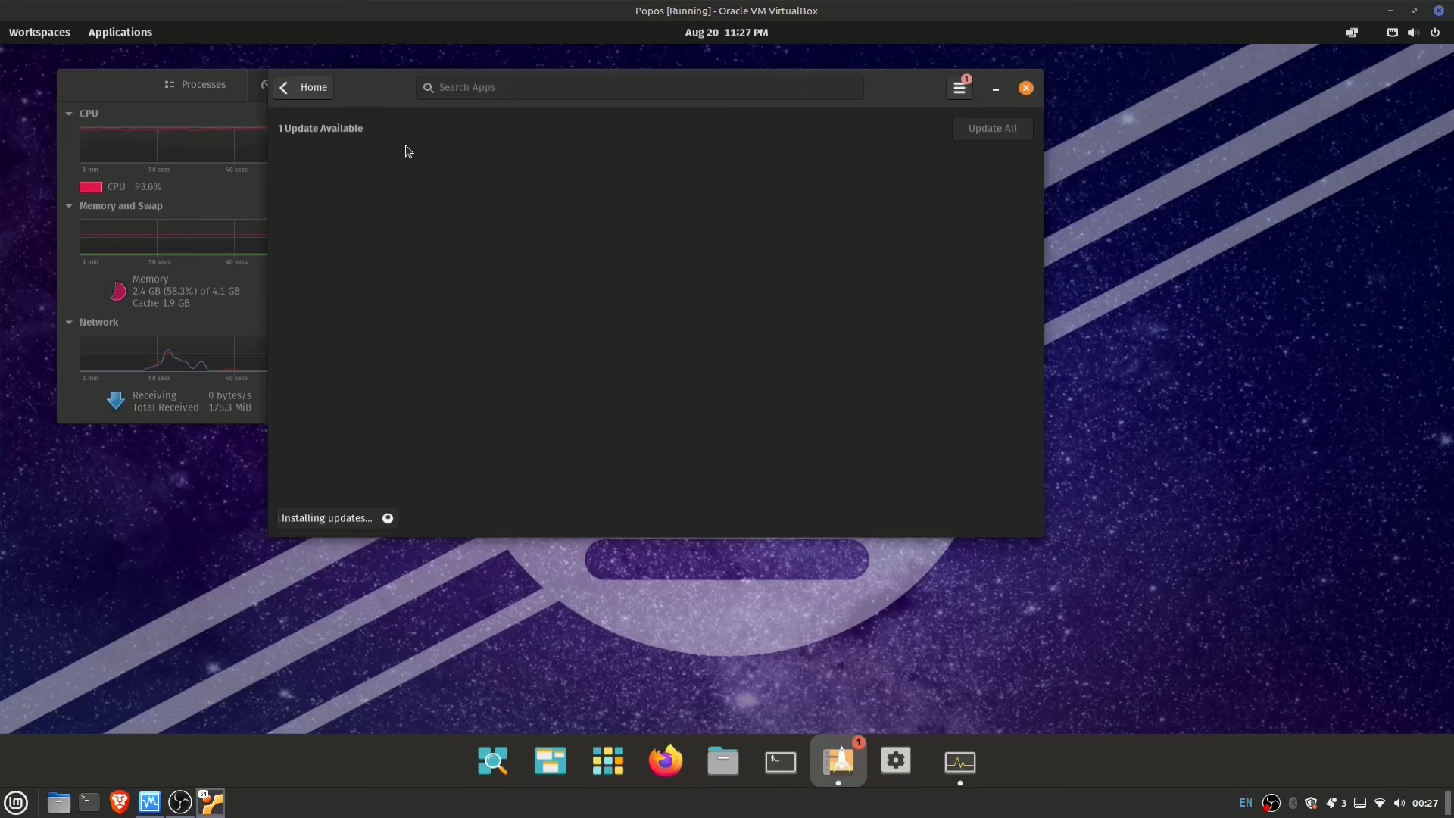
# Start installing Warzone 2100 from the Recently Updated apps on the Pop!_Shop home page
pyautogui.click(312, 90)
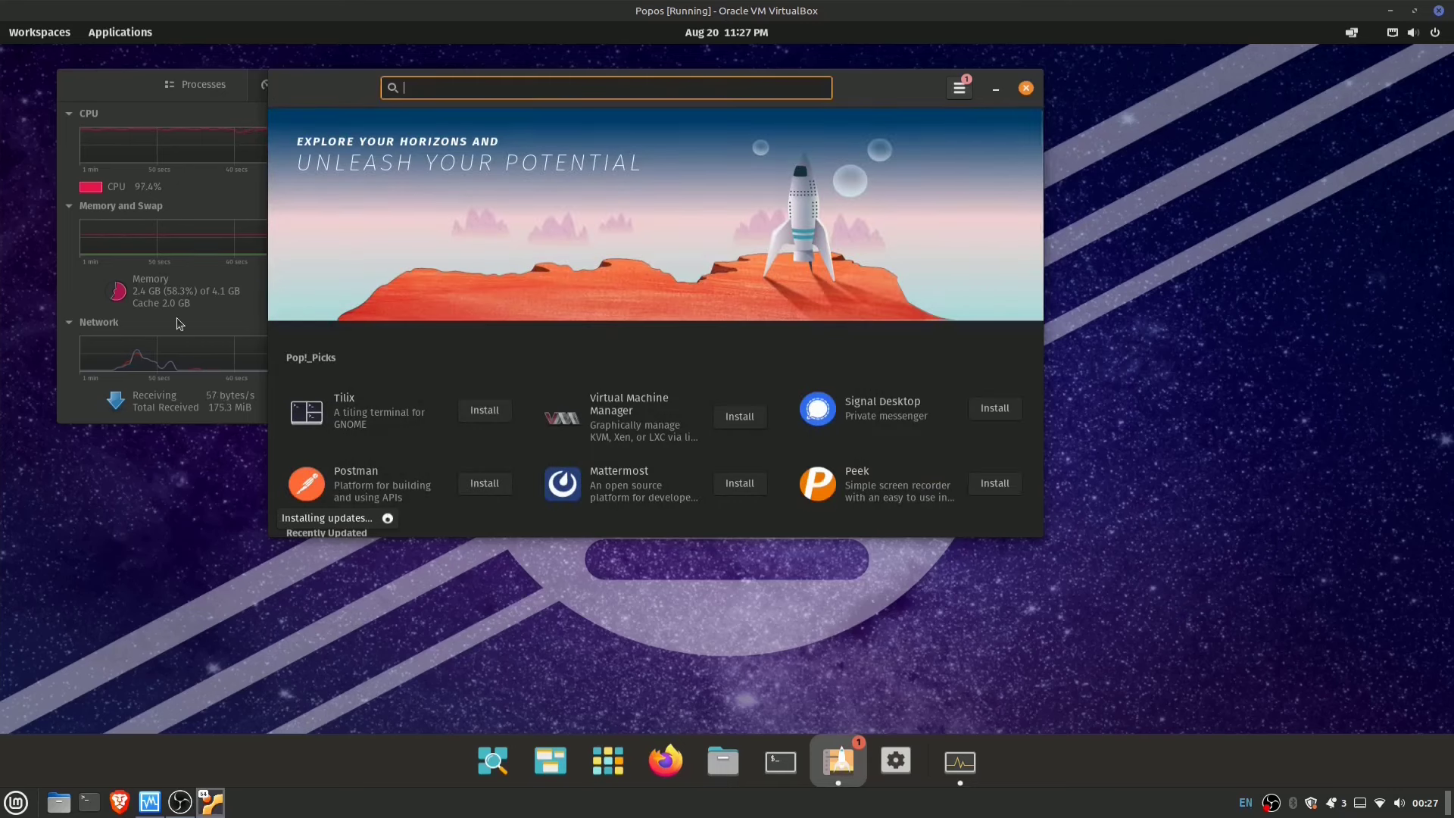
pyautogui.scroll(-3, 471, 324)
pyautogui.scroll(-2, 471, 318)
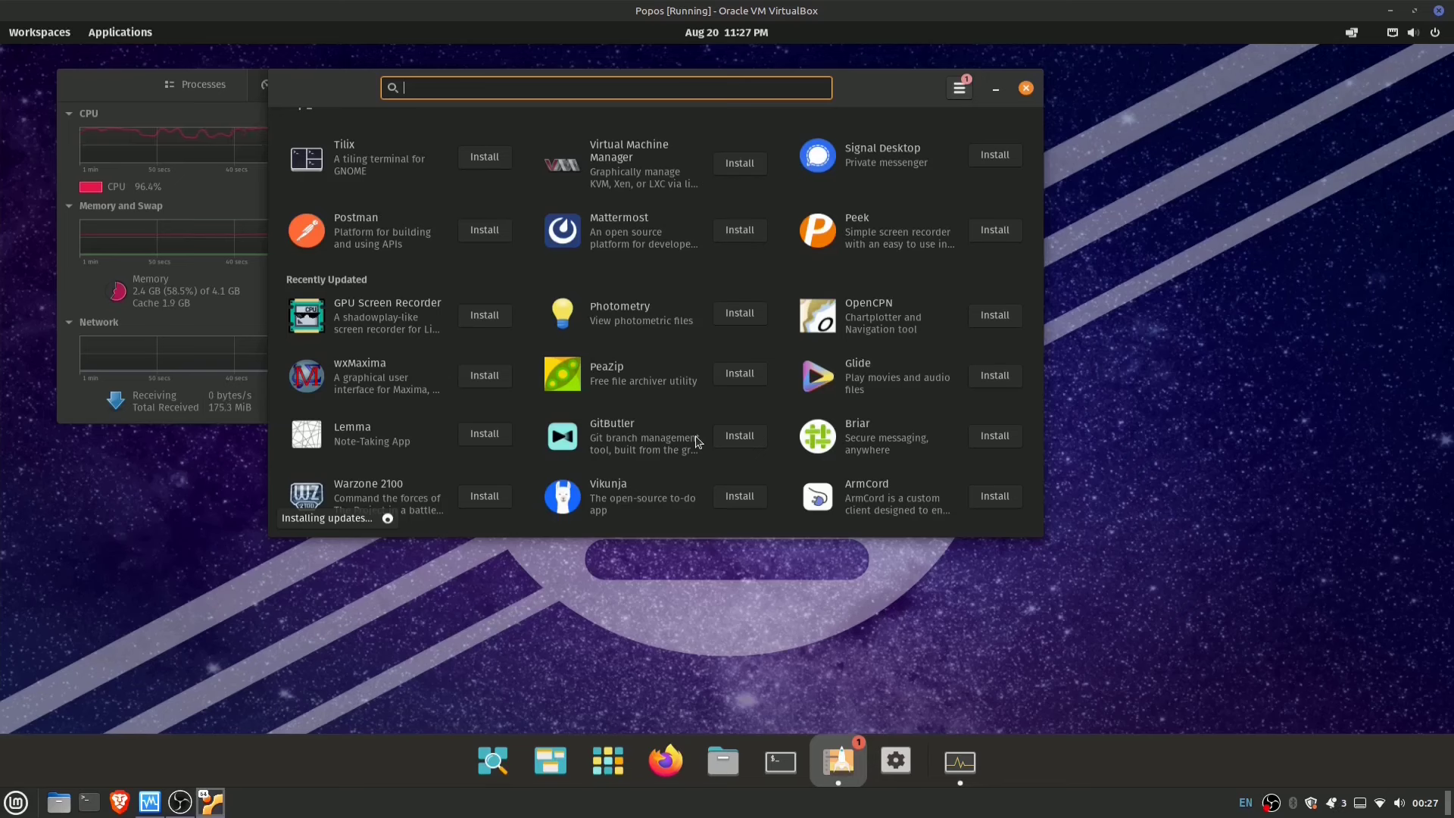
pyautogui.click(478, 496)
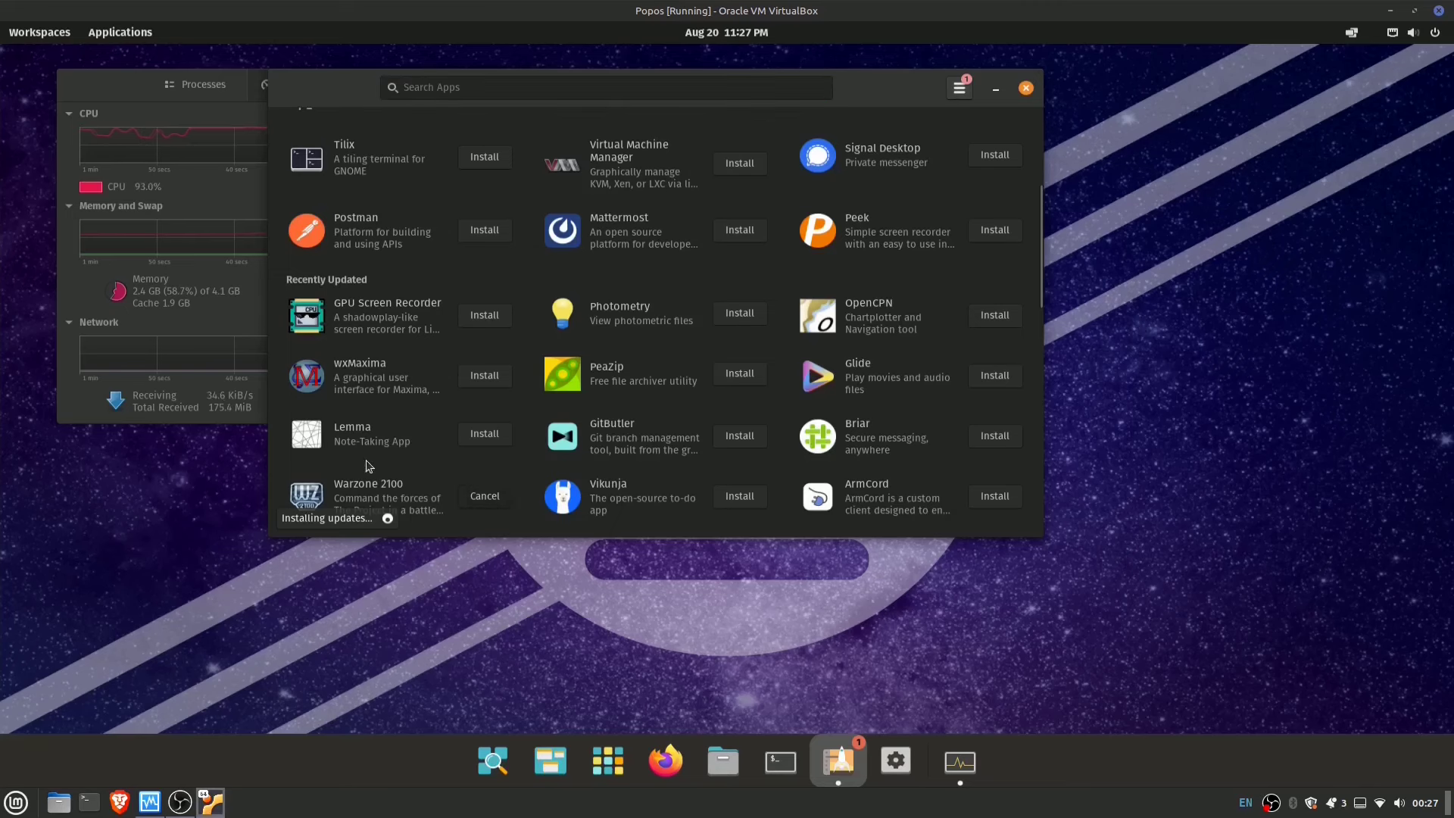
# Read through the Warzone 2100 page with its screenshots, description and release notes, and return to the shop's home page
pyautogui.click(342, 489)
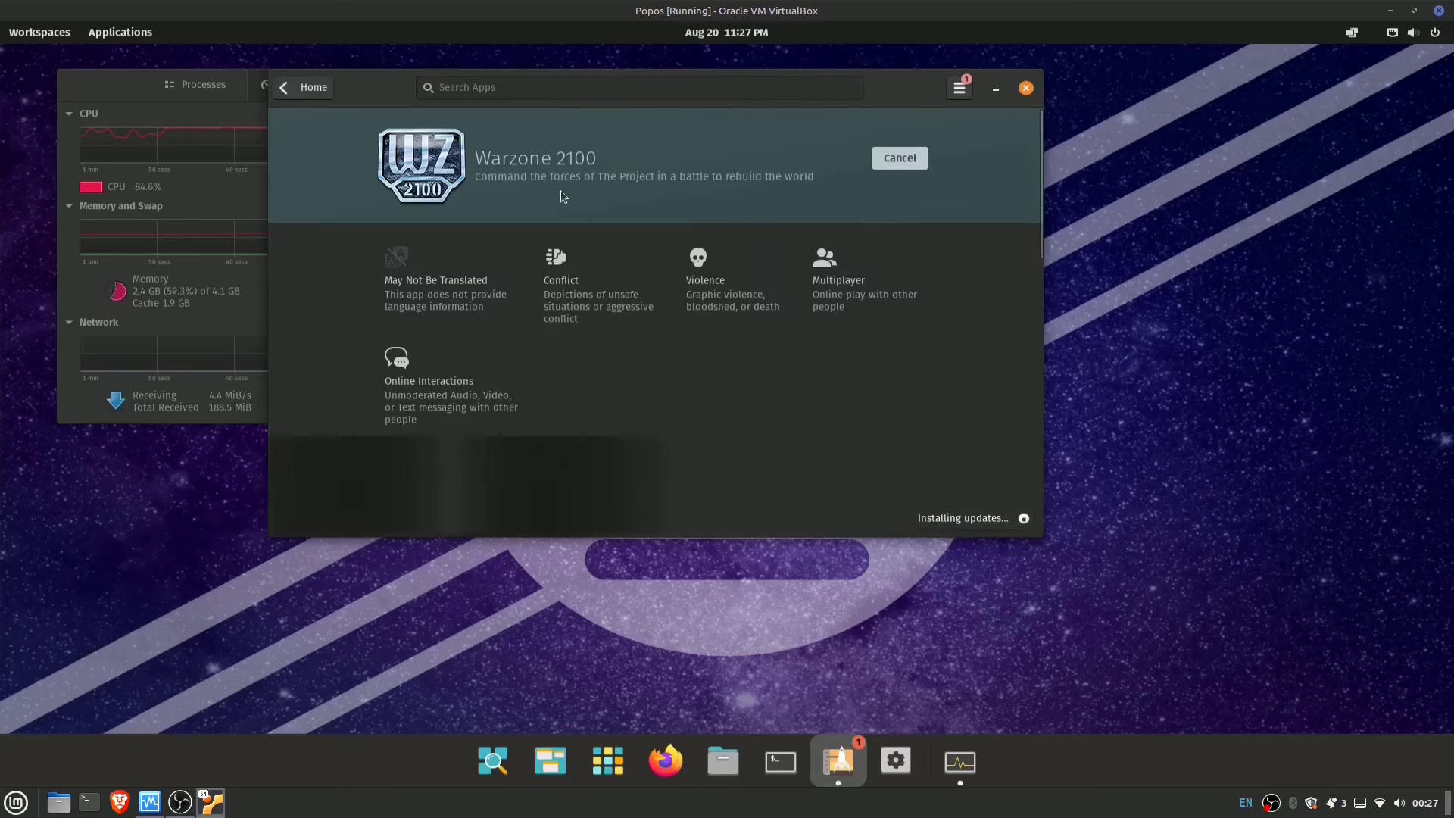
pyautogui.scroll(-4, 512, 227)
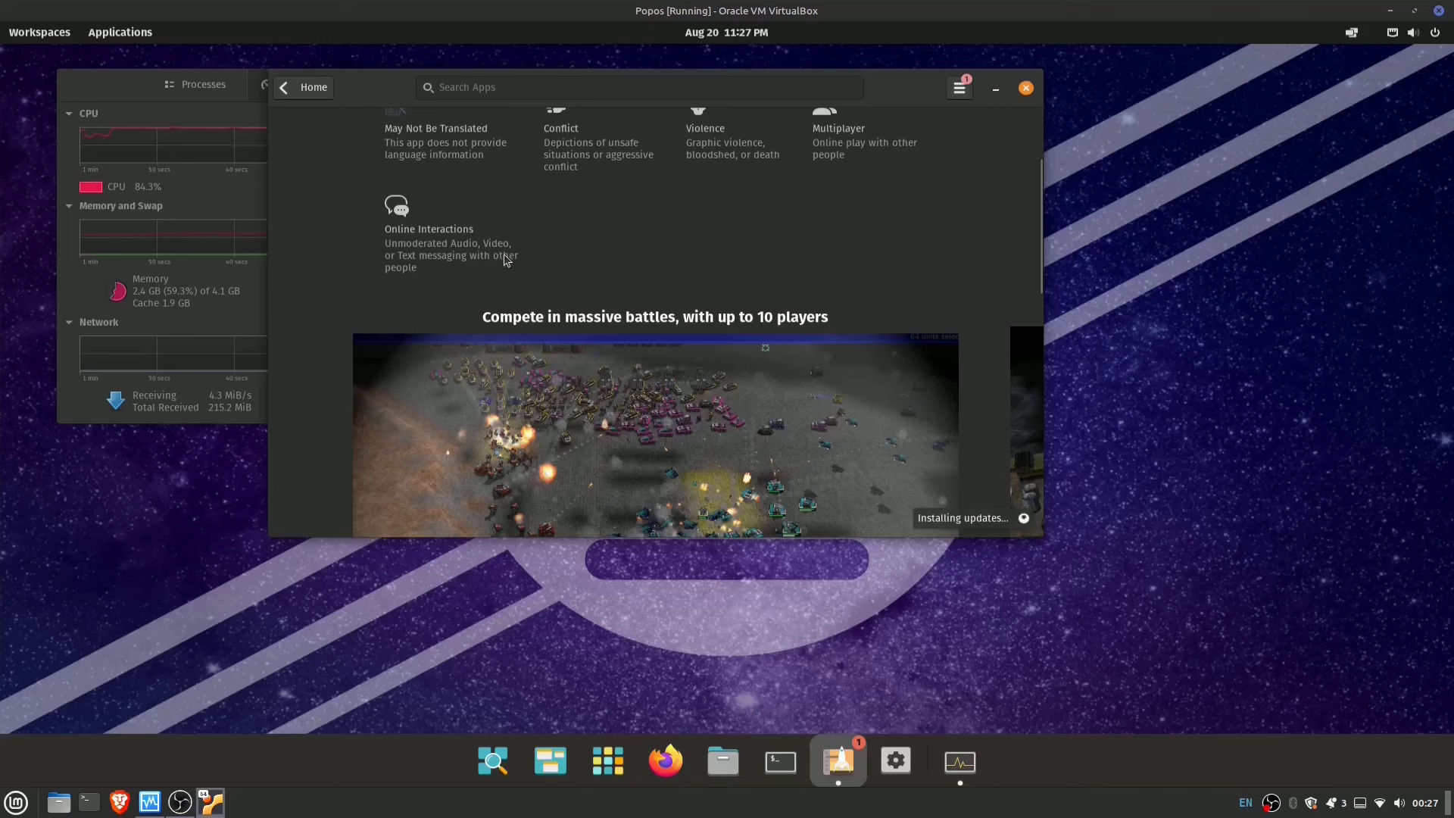
pyautogui.scroll(-6, 477, 282)
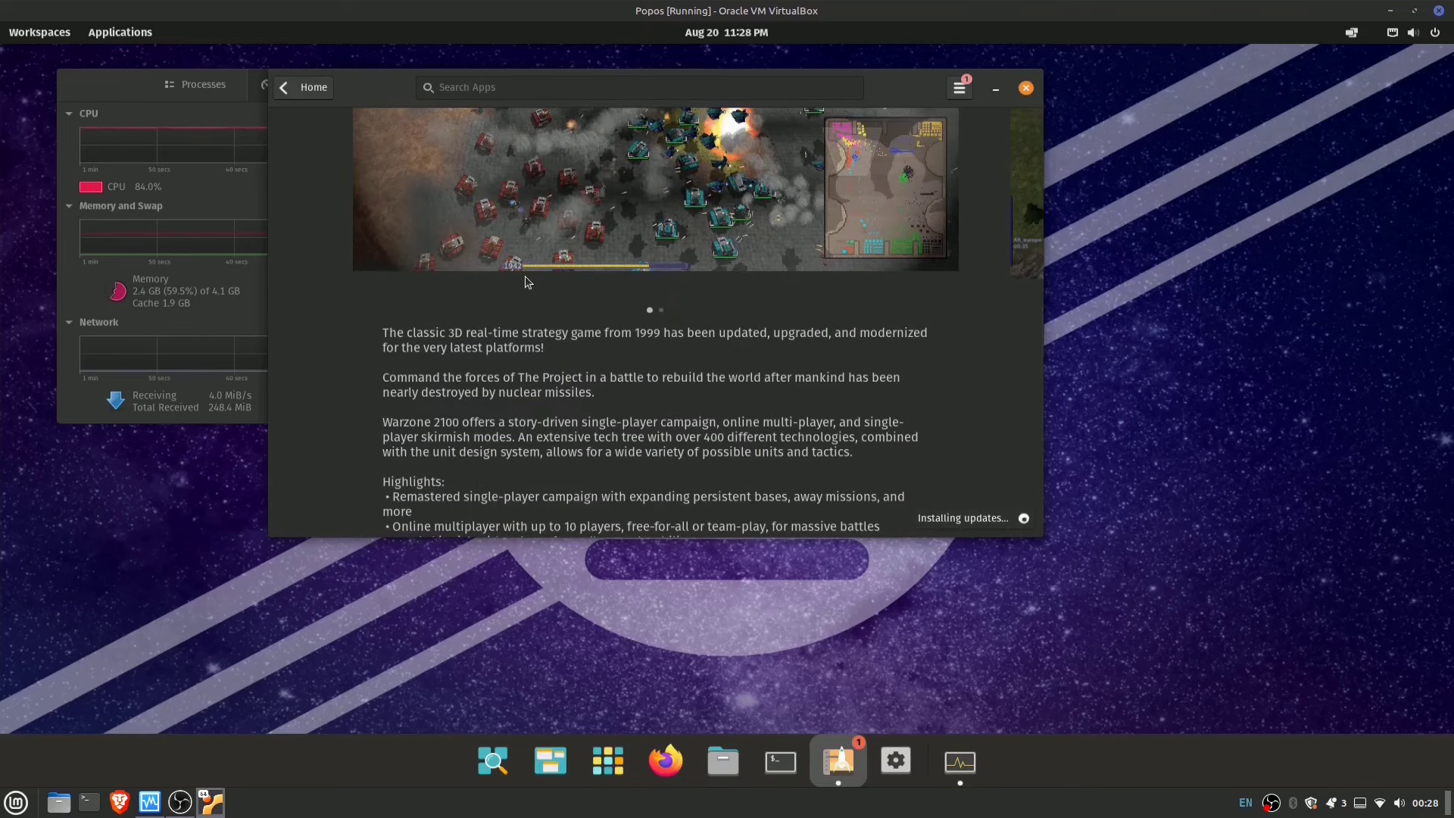
pyautogui.scroll(-6, 722, 294)
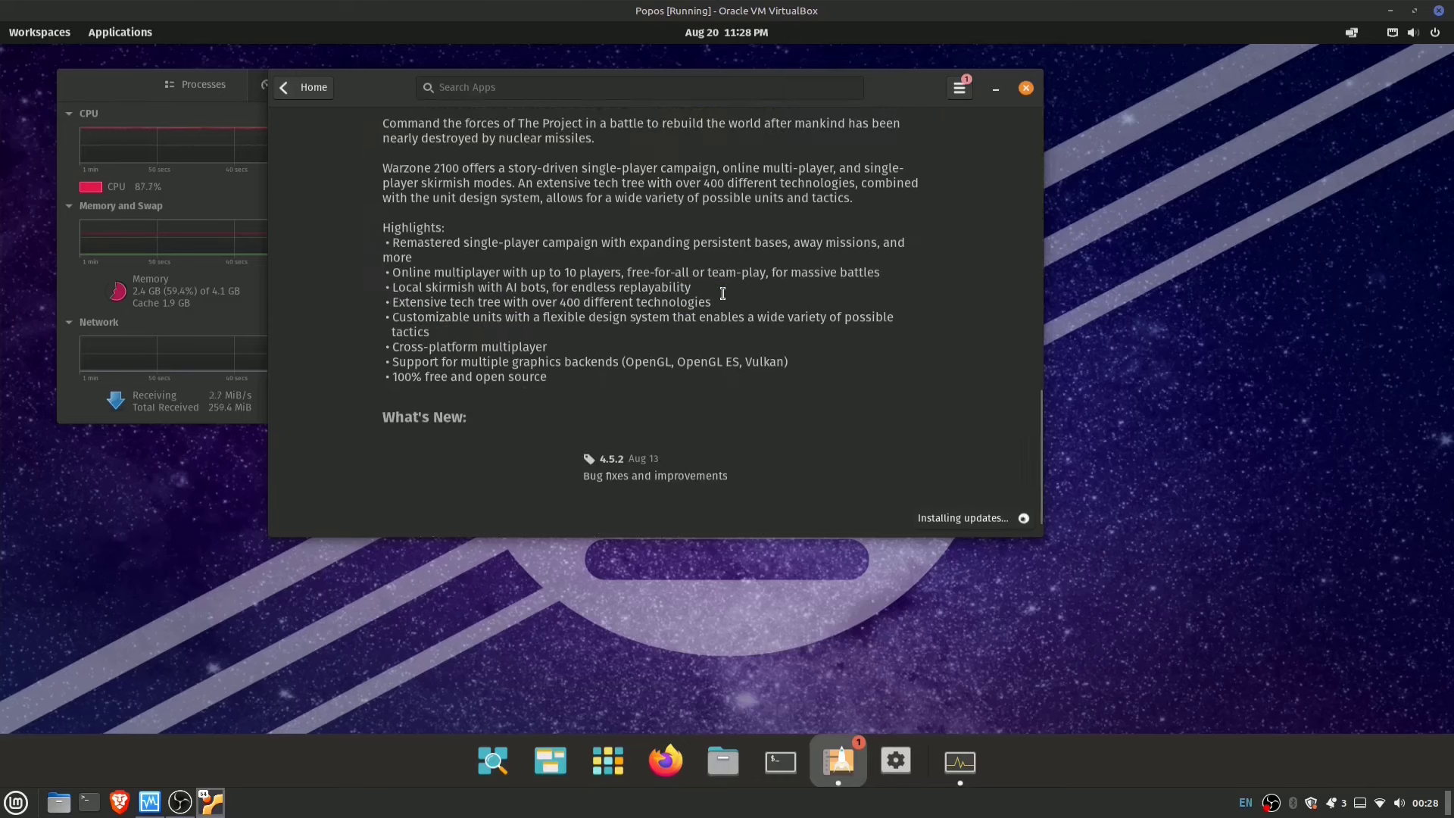
pyautogui.scroll(12, 723, 294)
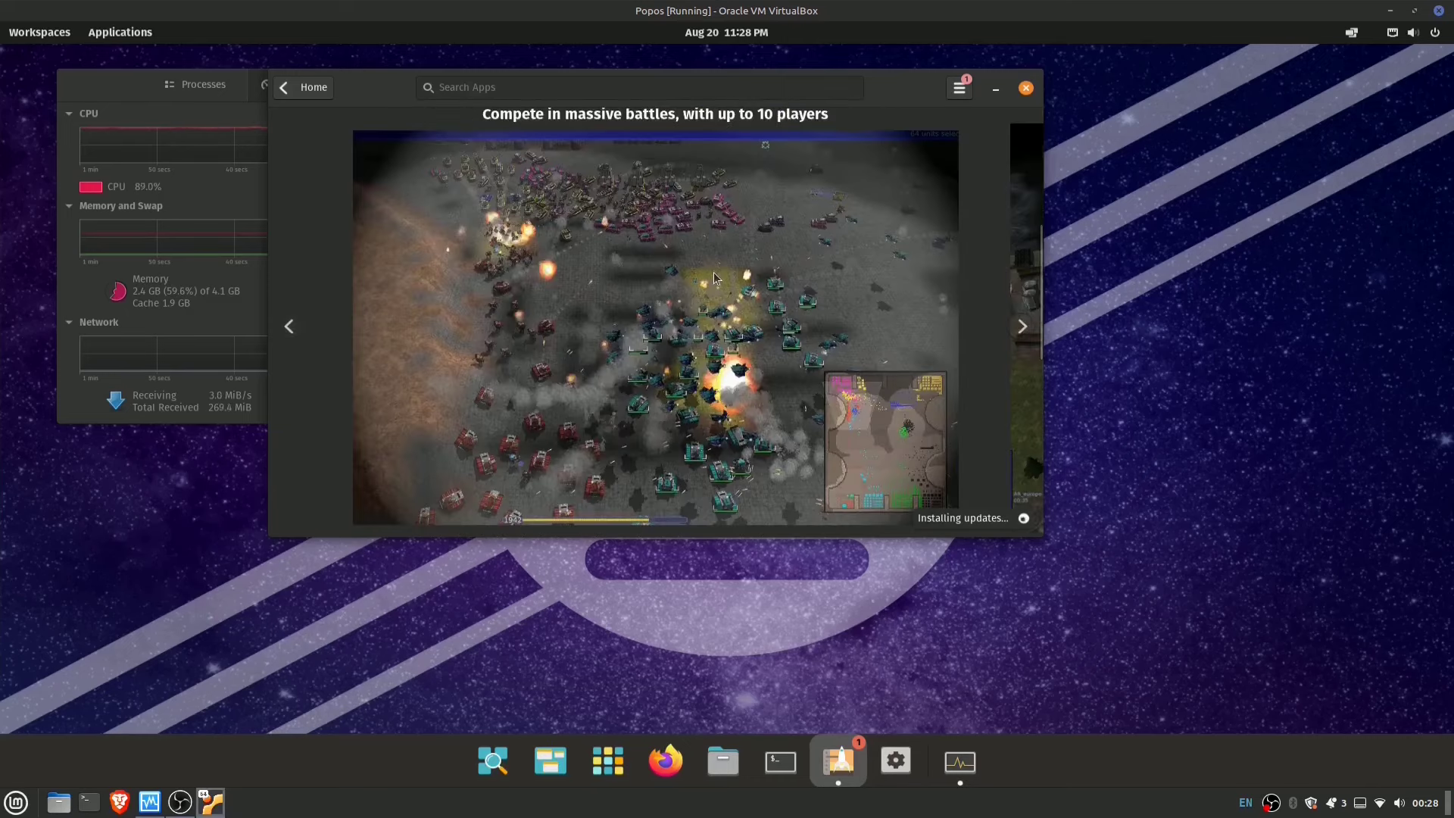
pyautogui.click(313, 88)
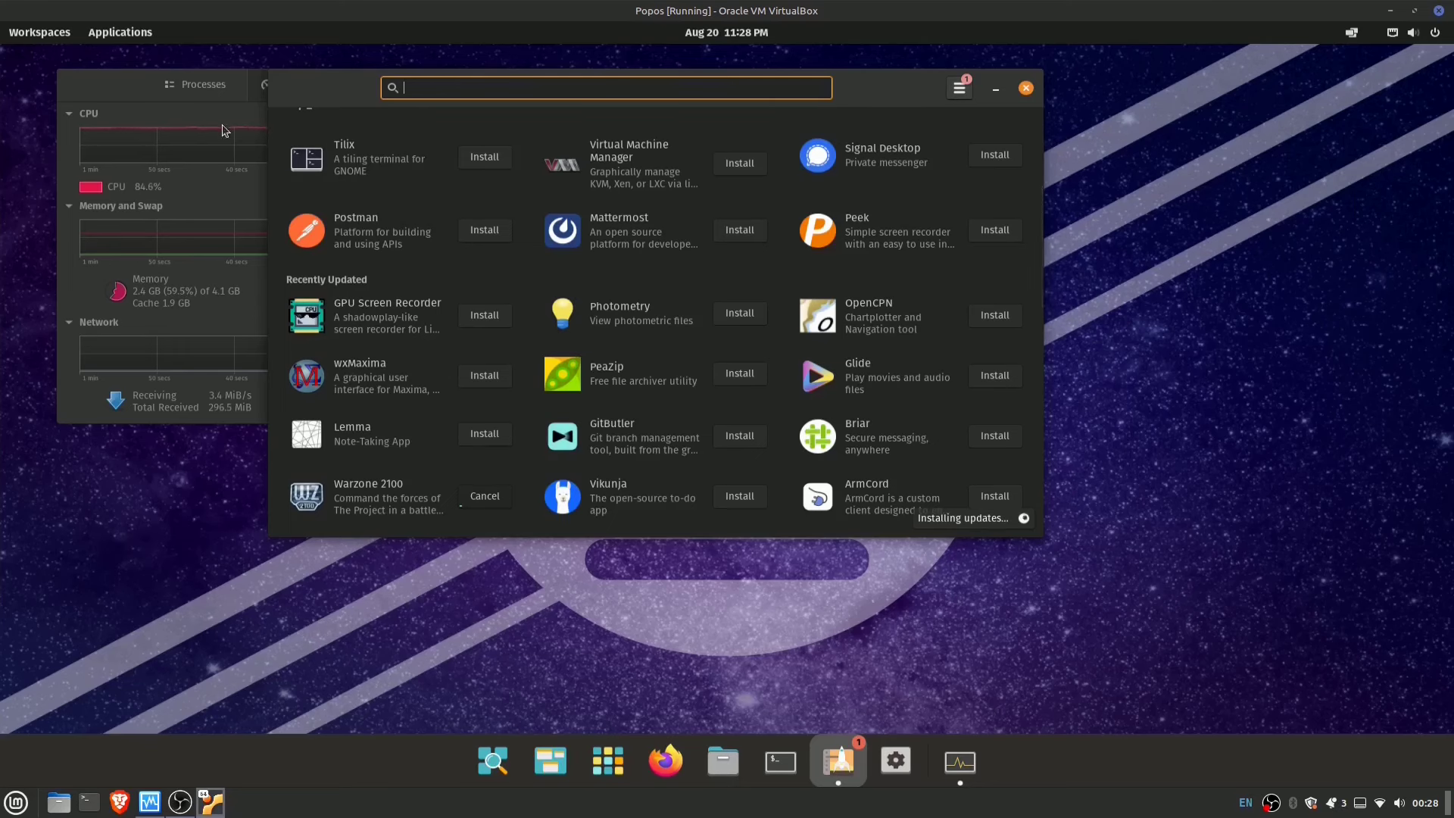
# Look through the Pop!_Shop home page down to its categories and open the Fun & Games category
pyautogui.scroll(3, 560, 109)
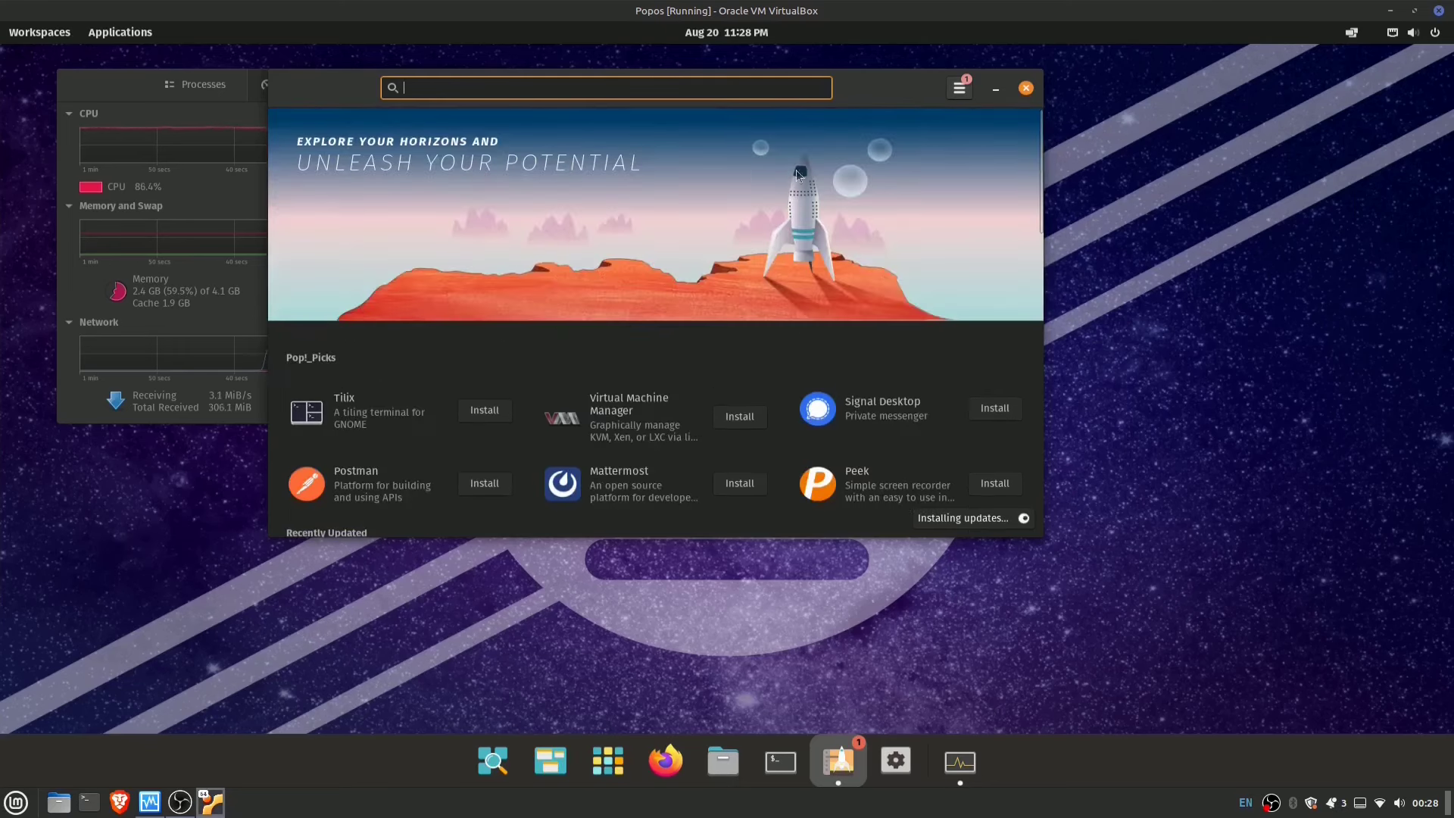
pyautogui.scroll(-8, 459, 339)
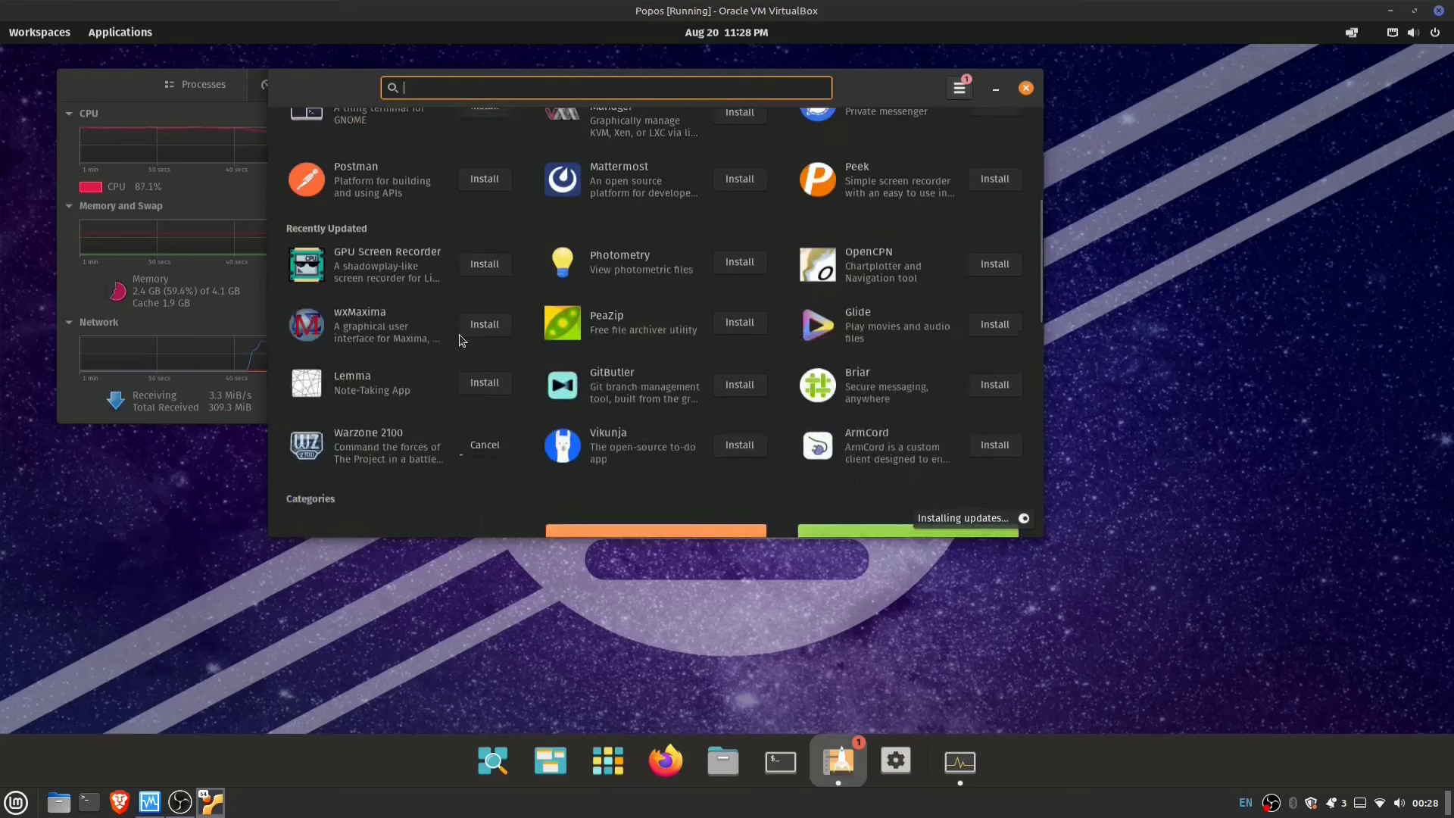
pyautogui.scroll(-2, 459, 338)
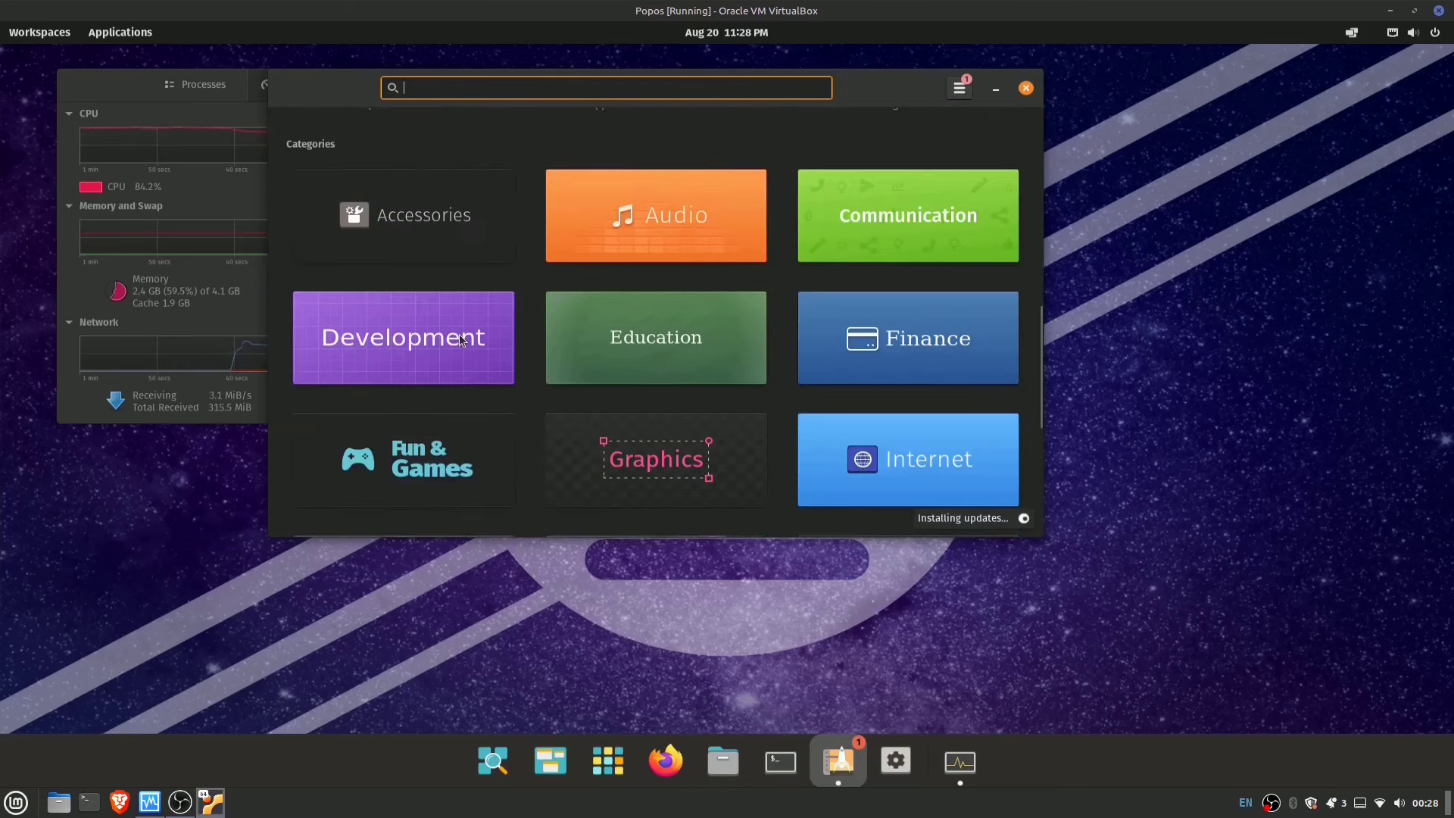
pyautogui.scroll(-1, 459, 339)
pyautogui.click(371, 375)
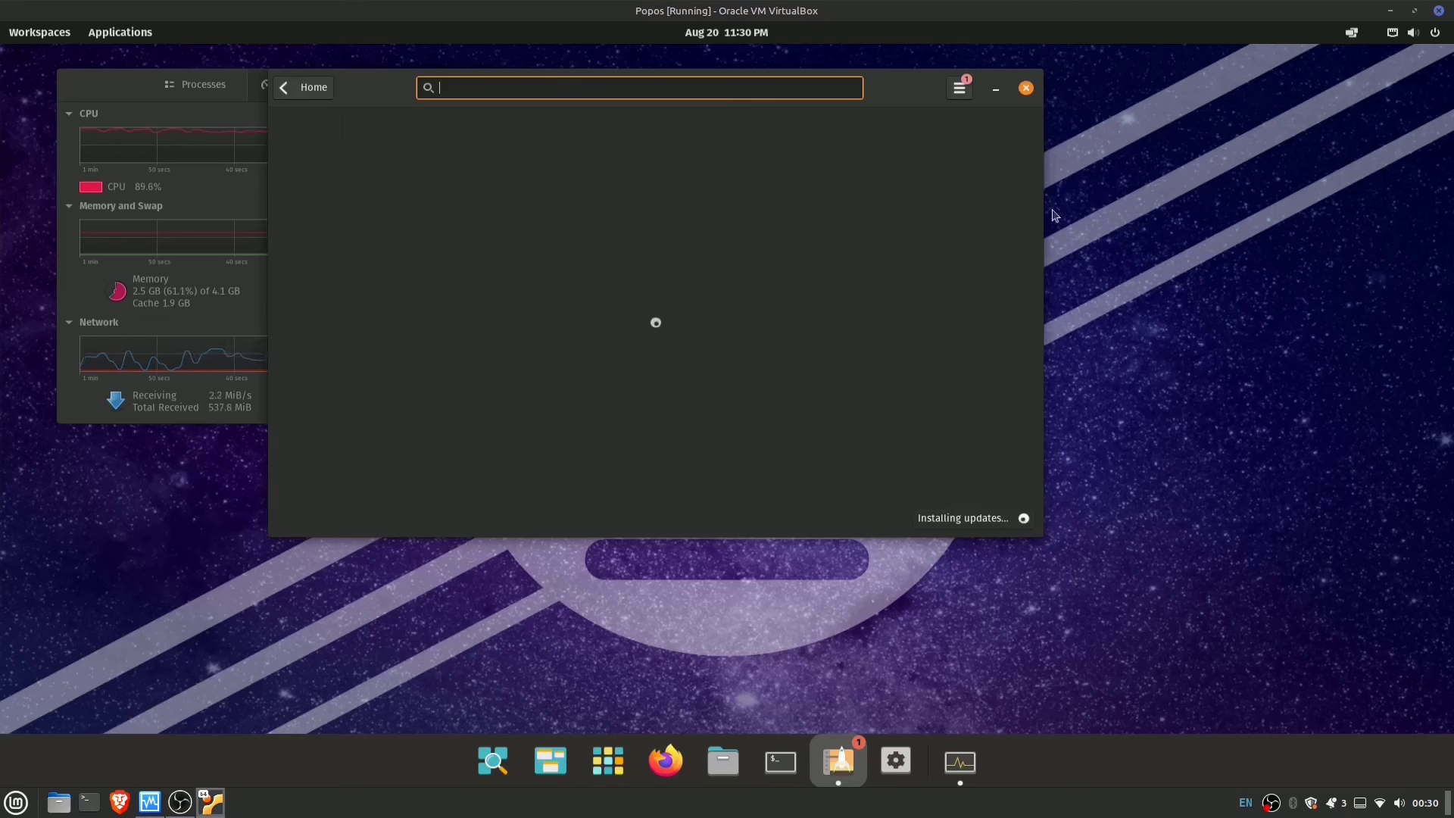
# Open the shop's Updates & Installed Software page to check on the running updates
pyautogui.click(960, 89)
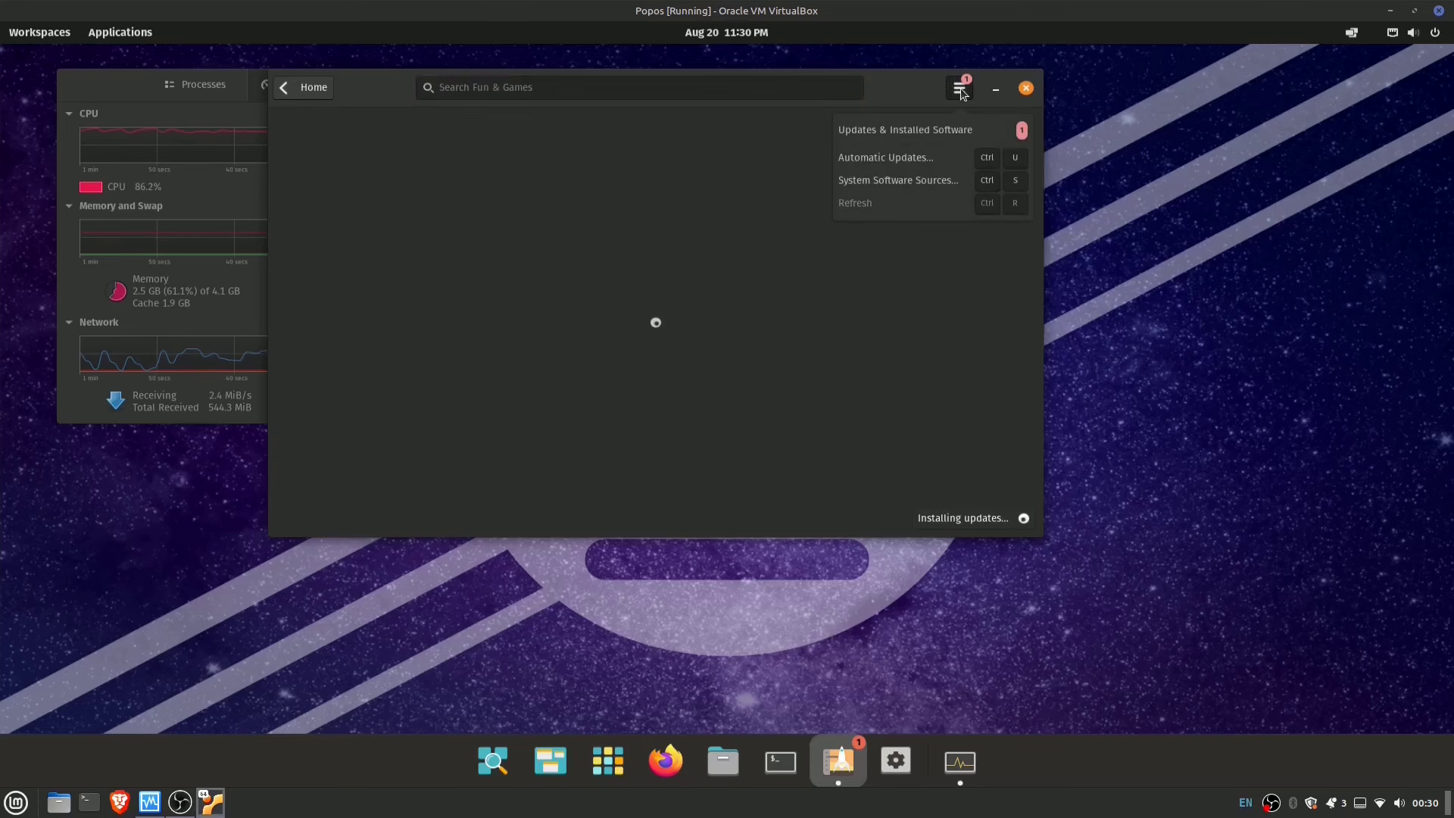
pyautogui.click(929, 129)
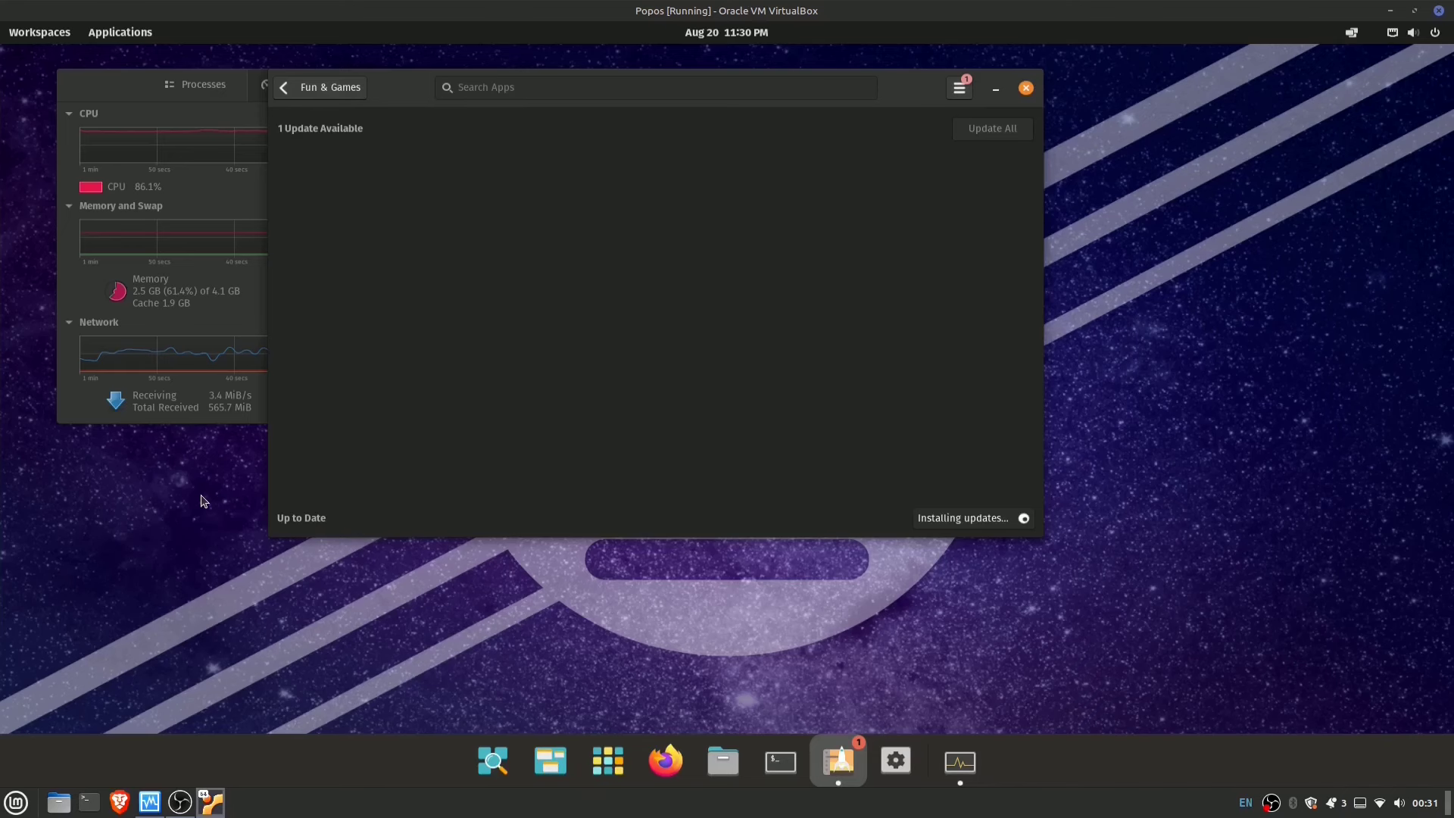
pyautogui.moveTo(186, 799)
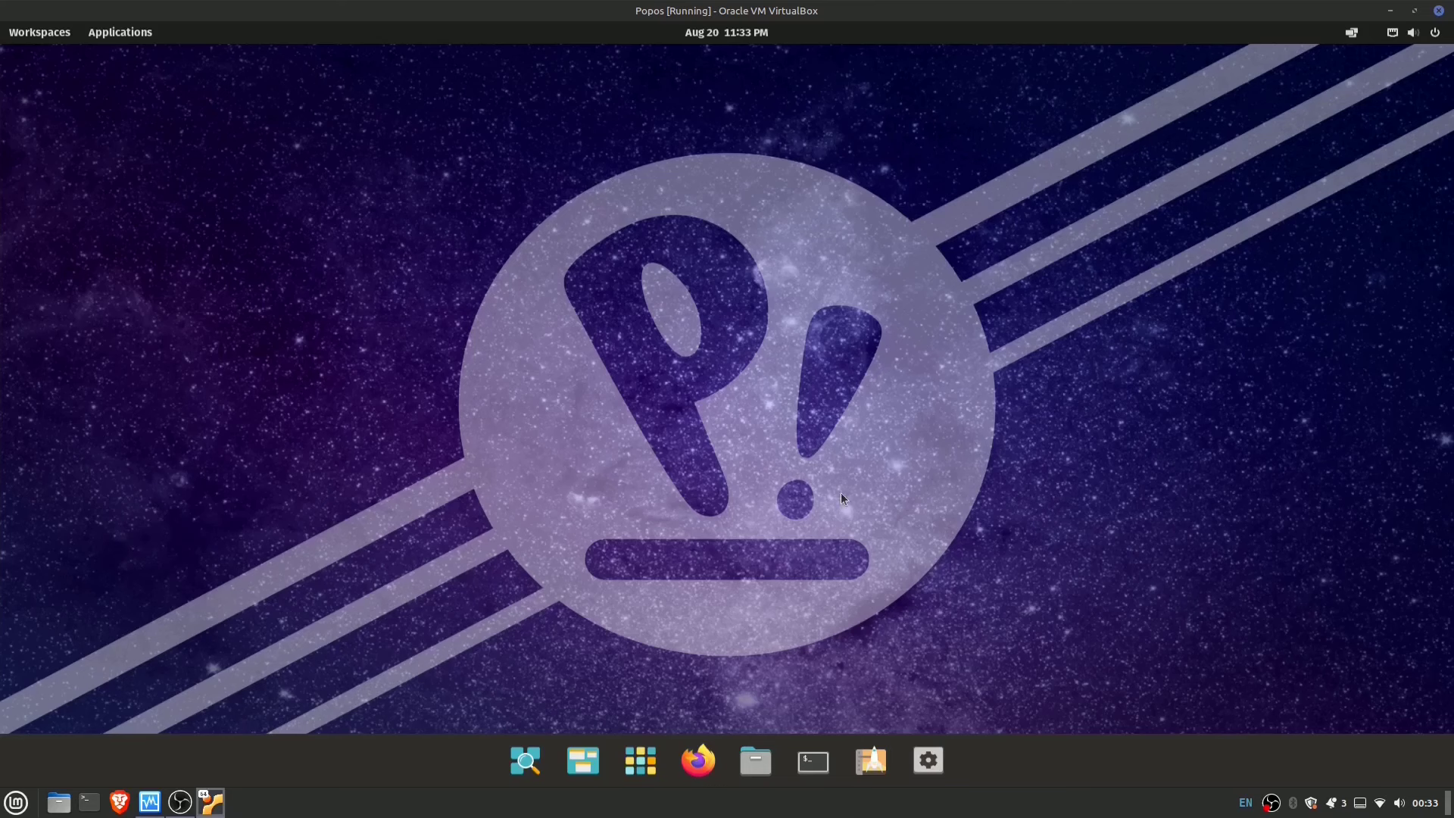
# Check for updates with Pop!_Shop and look through the list of installed software
pyautogui.rightClick(866, 759)
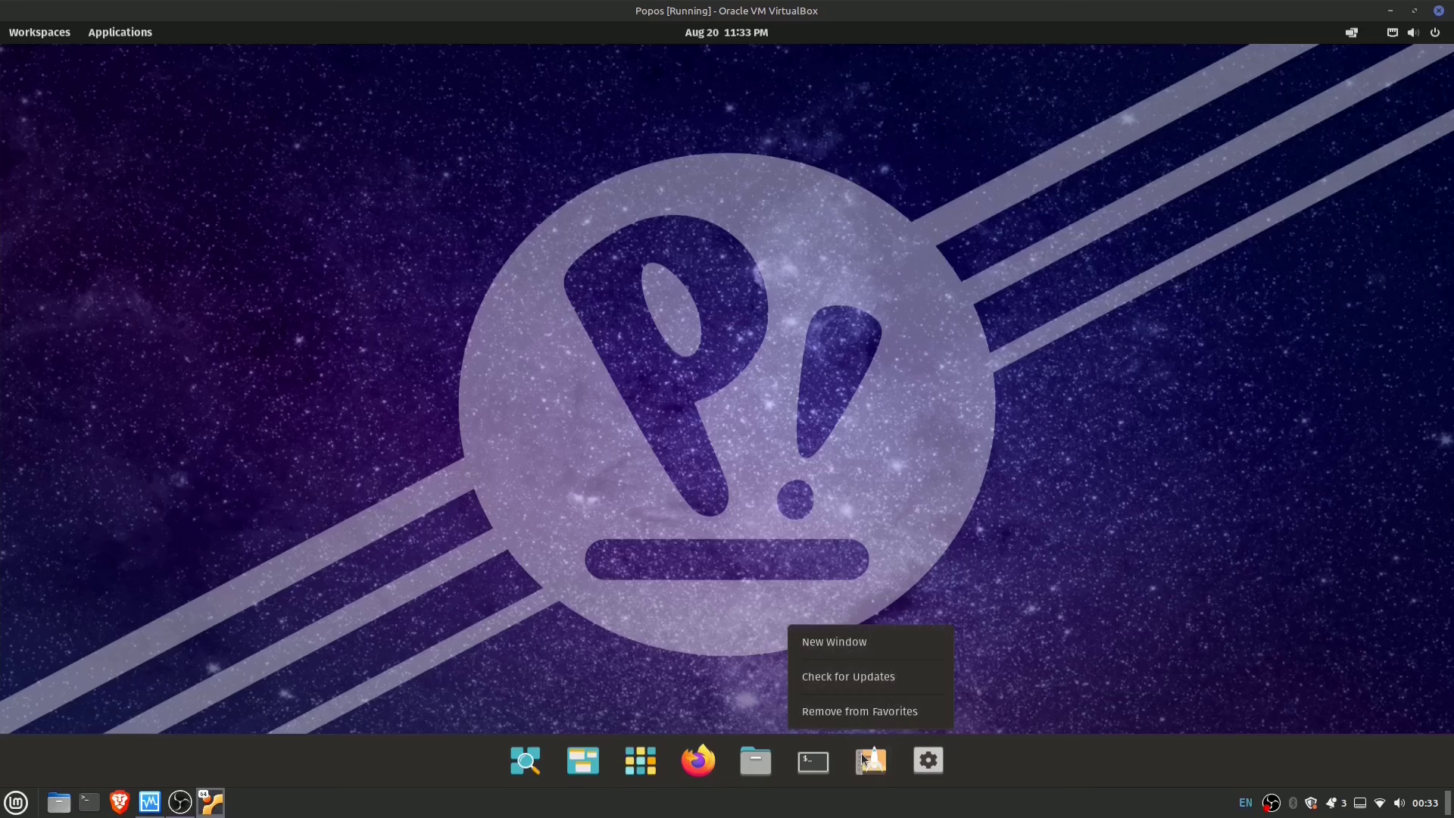
pyautogui.click(850, 679)
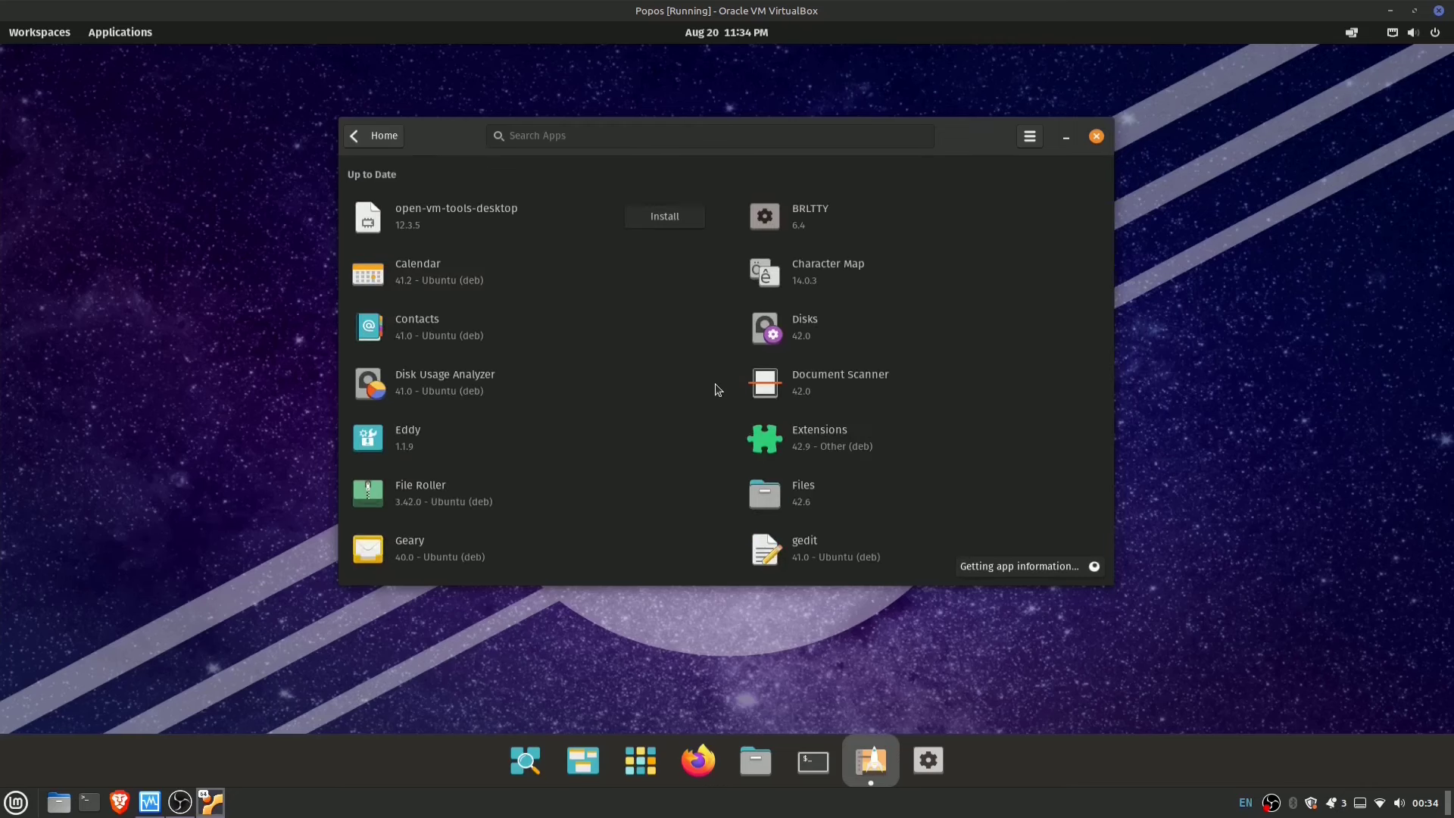
pyautogui.scroll(-5, 545, 477)
pyautogui.scroll(5, 551, 477)
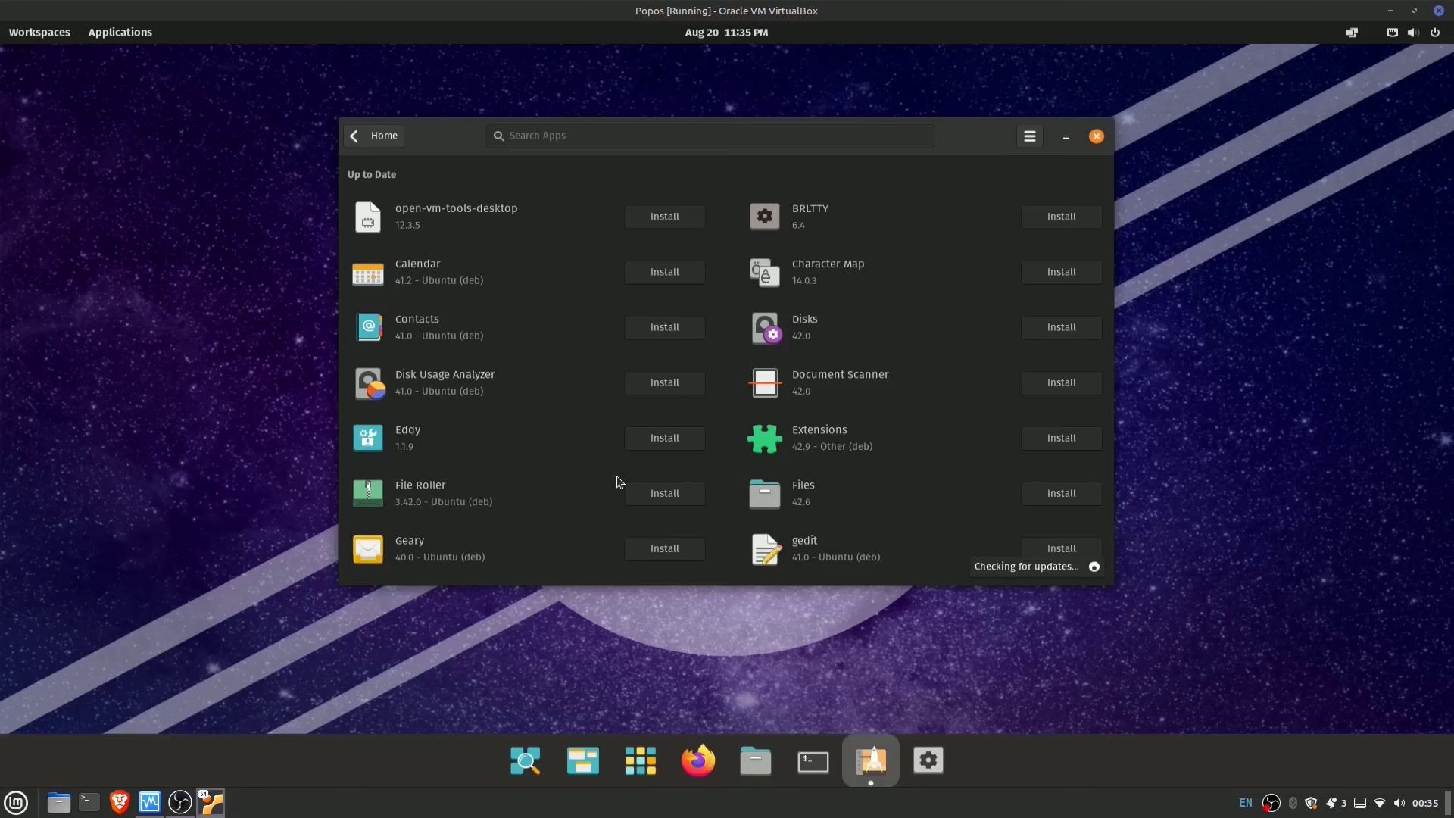
# Show the application library and view the apps in its Office and System folders
pyautogui.click(640, 763)
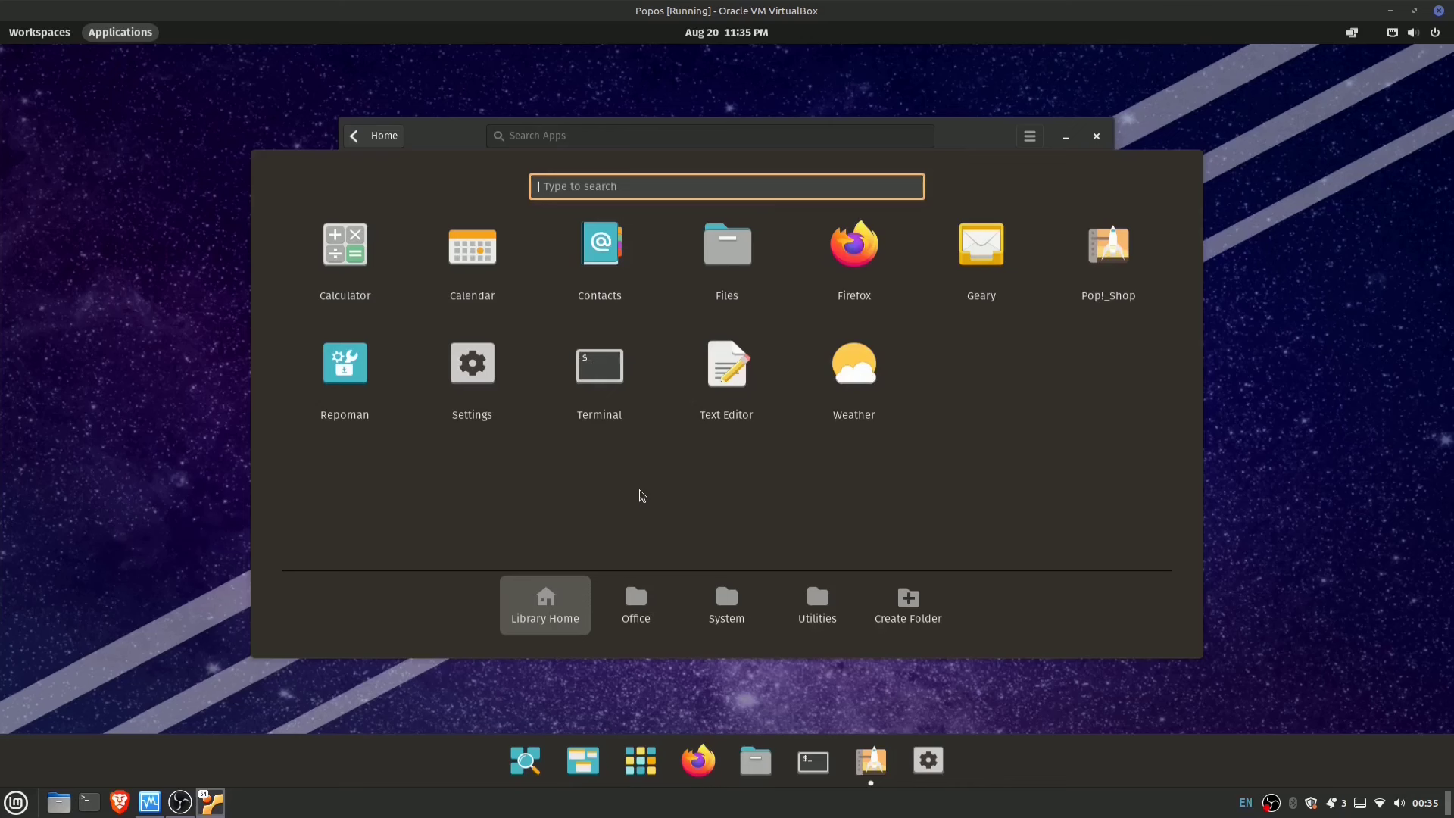
pyautogui.click(636, 602)
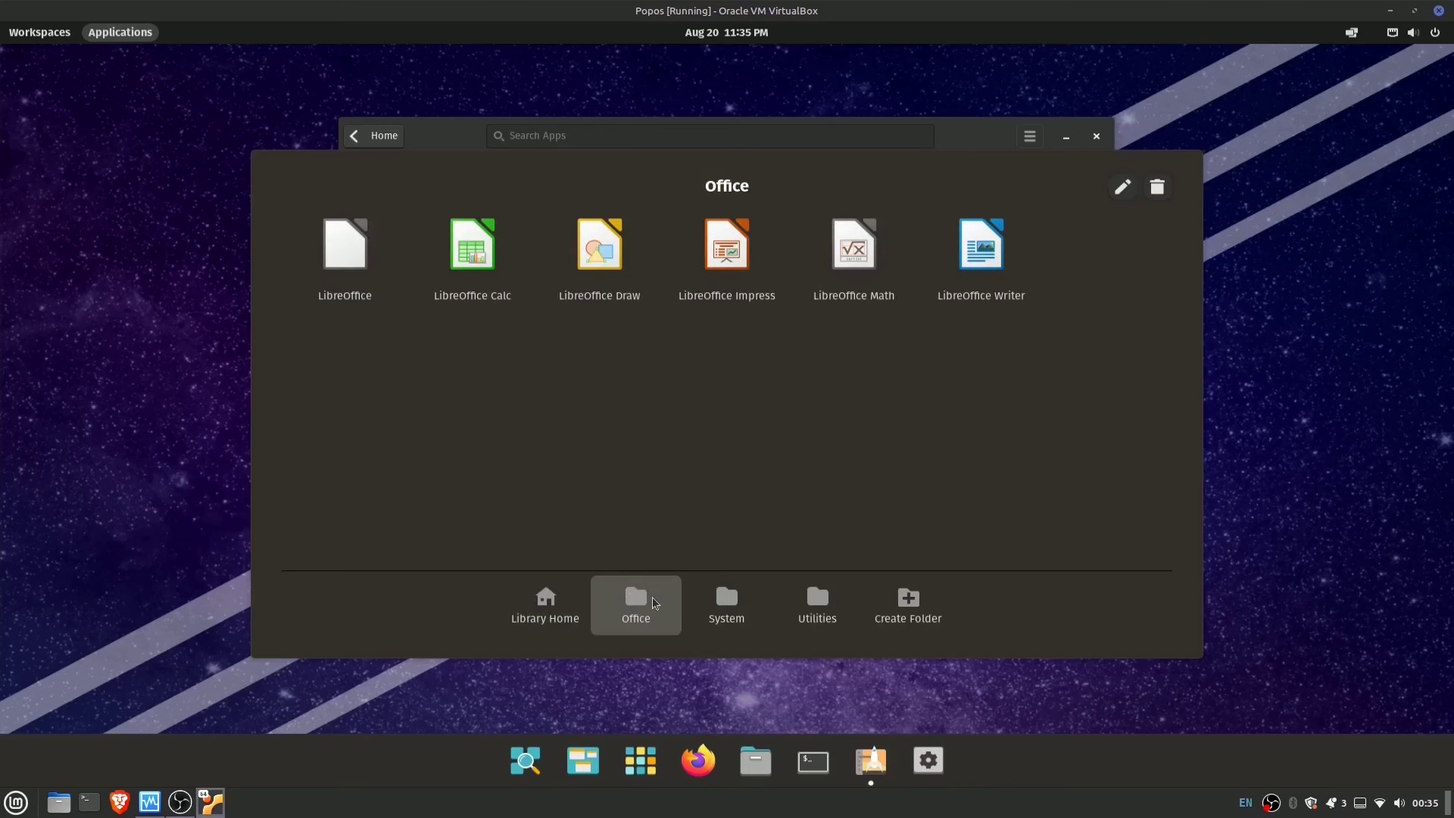
pyautogui.click(712, 599)
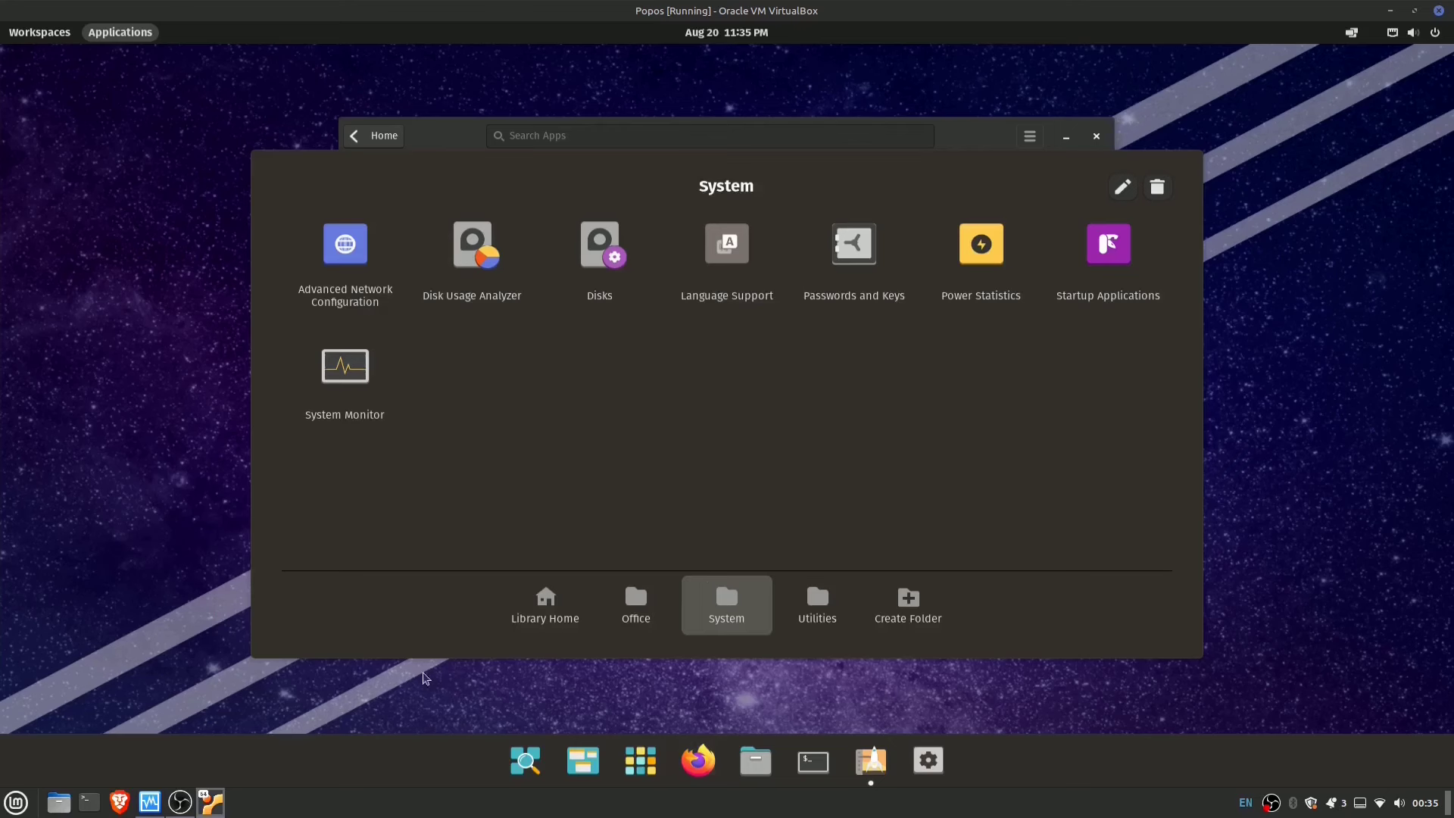
# Open Firefox, maximize its window and skip all the welcome screens to reach the new tab page
pyautogui.click(688, 752)
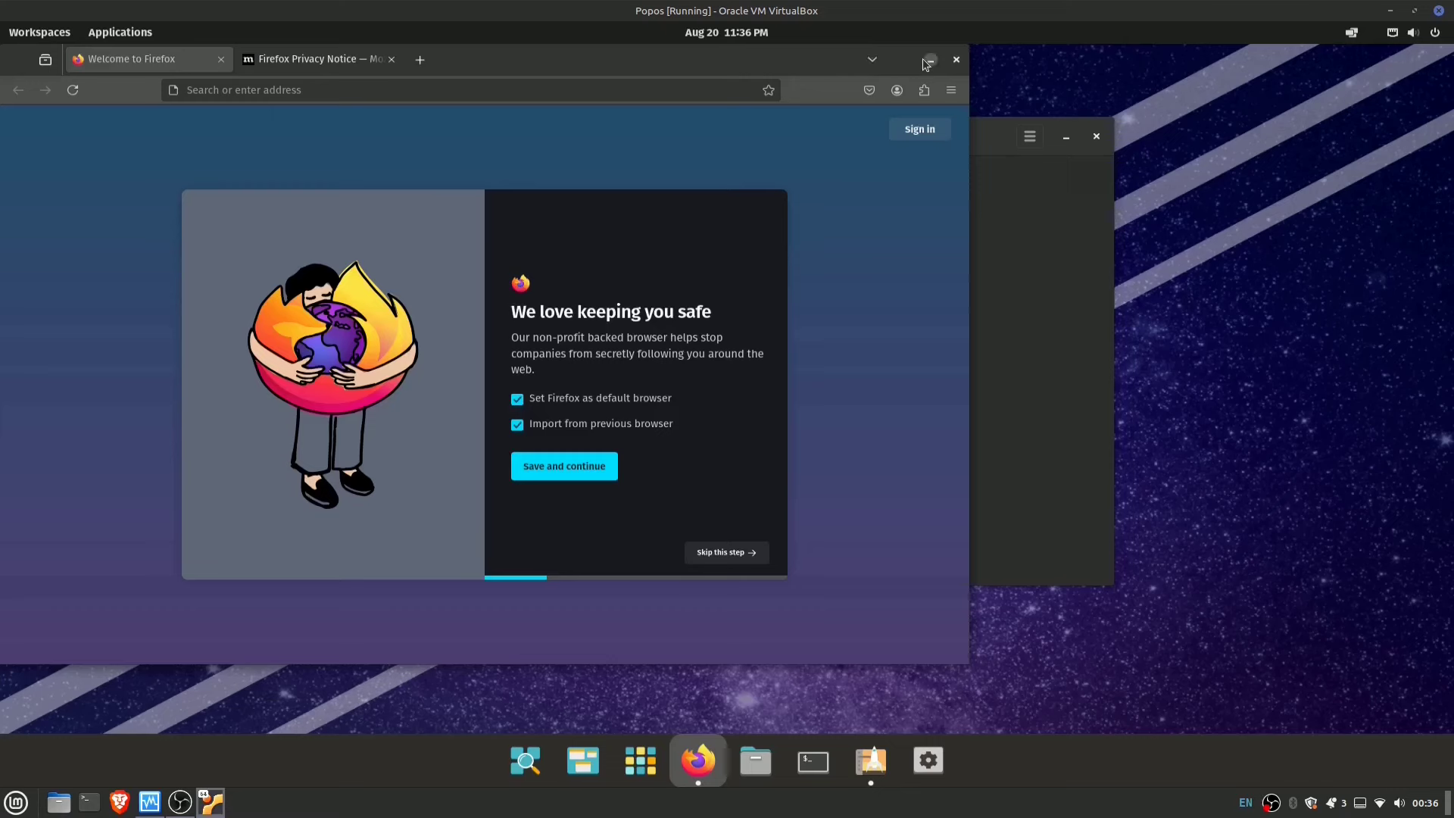
pyautogui.moveTo(925, 64); pyautogui.dragTo(839, 6)
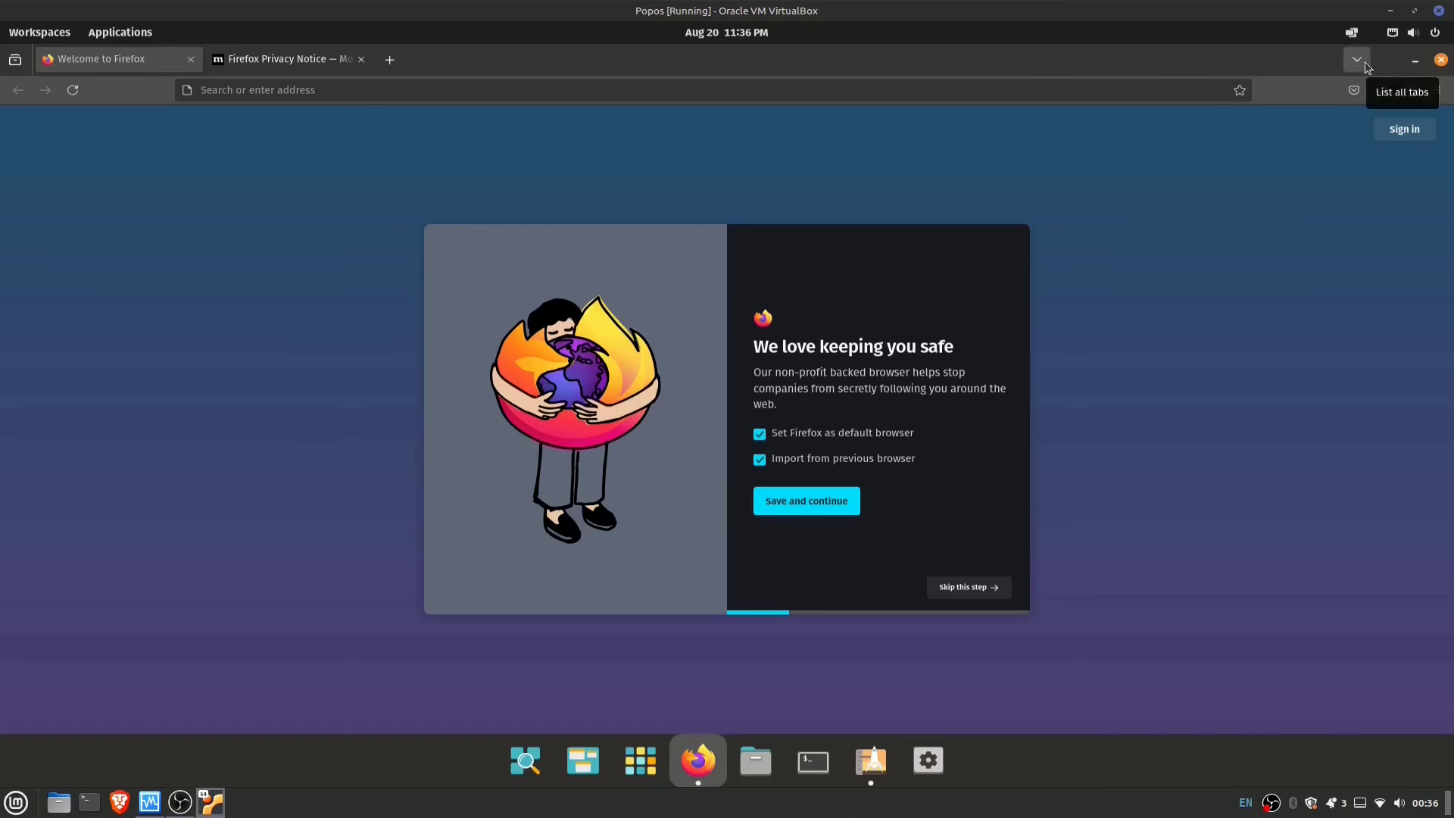
pyautogui.click(969, 587)
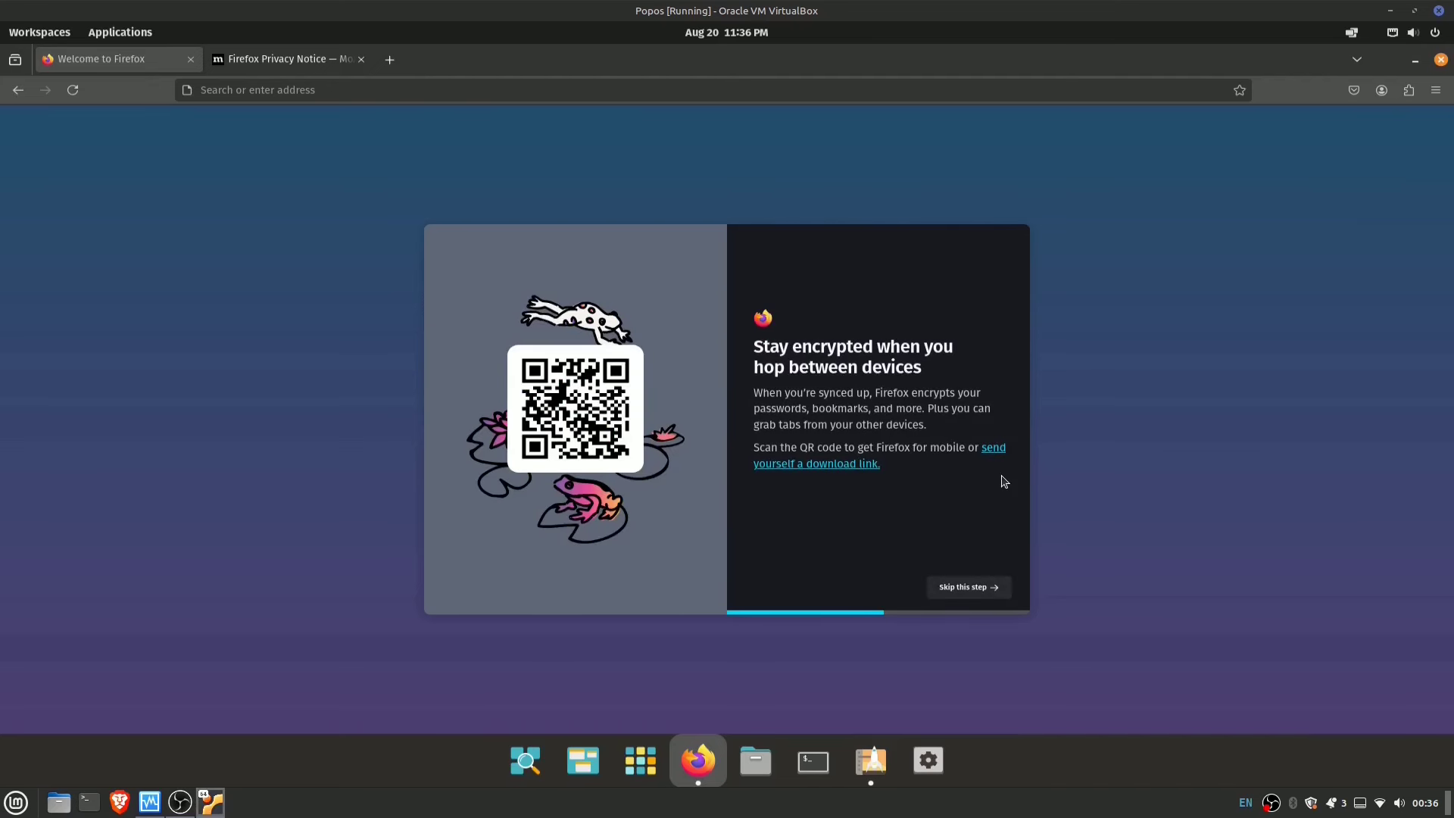
pyautogui.click(976, 591)
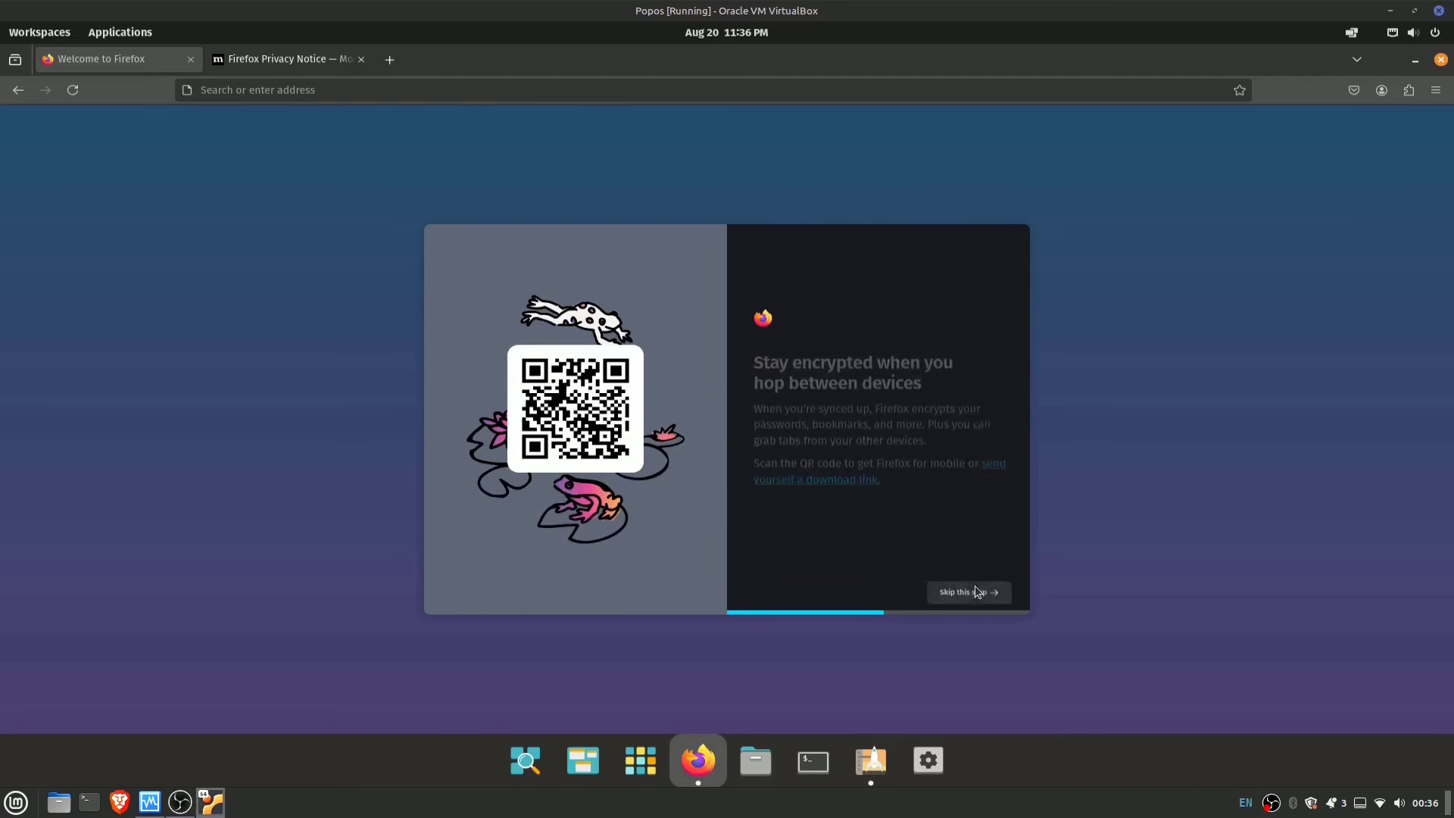
pyautogui.click(975, 586)
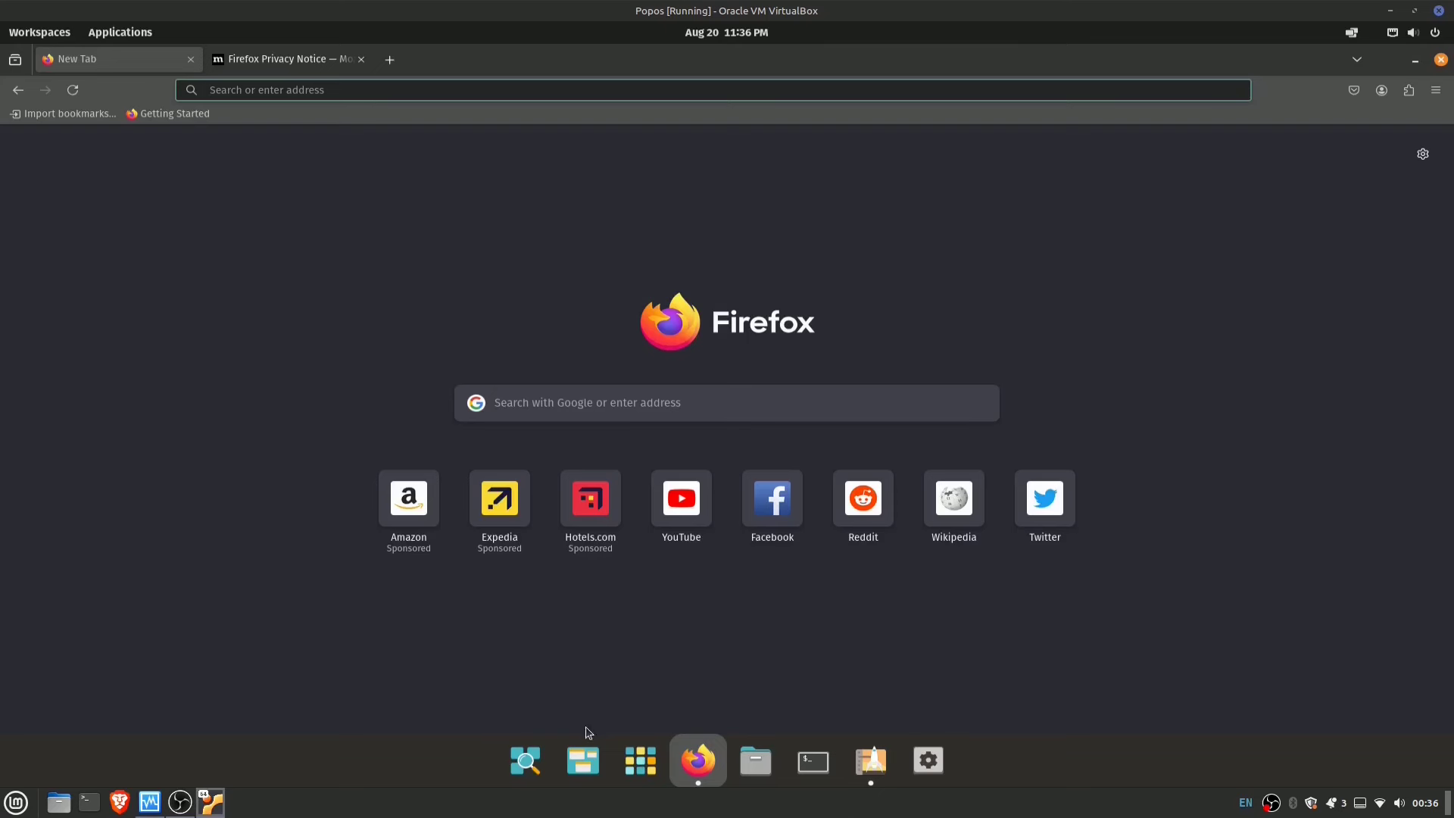
# Check the application library, search Pop!_Shop for "warz" to see Warzone 2100's install status, and return to the shop's home page
pyautogui.click(631, 767)
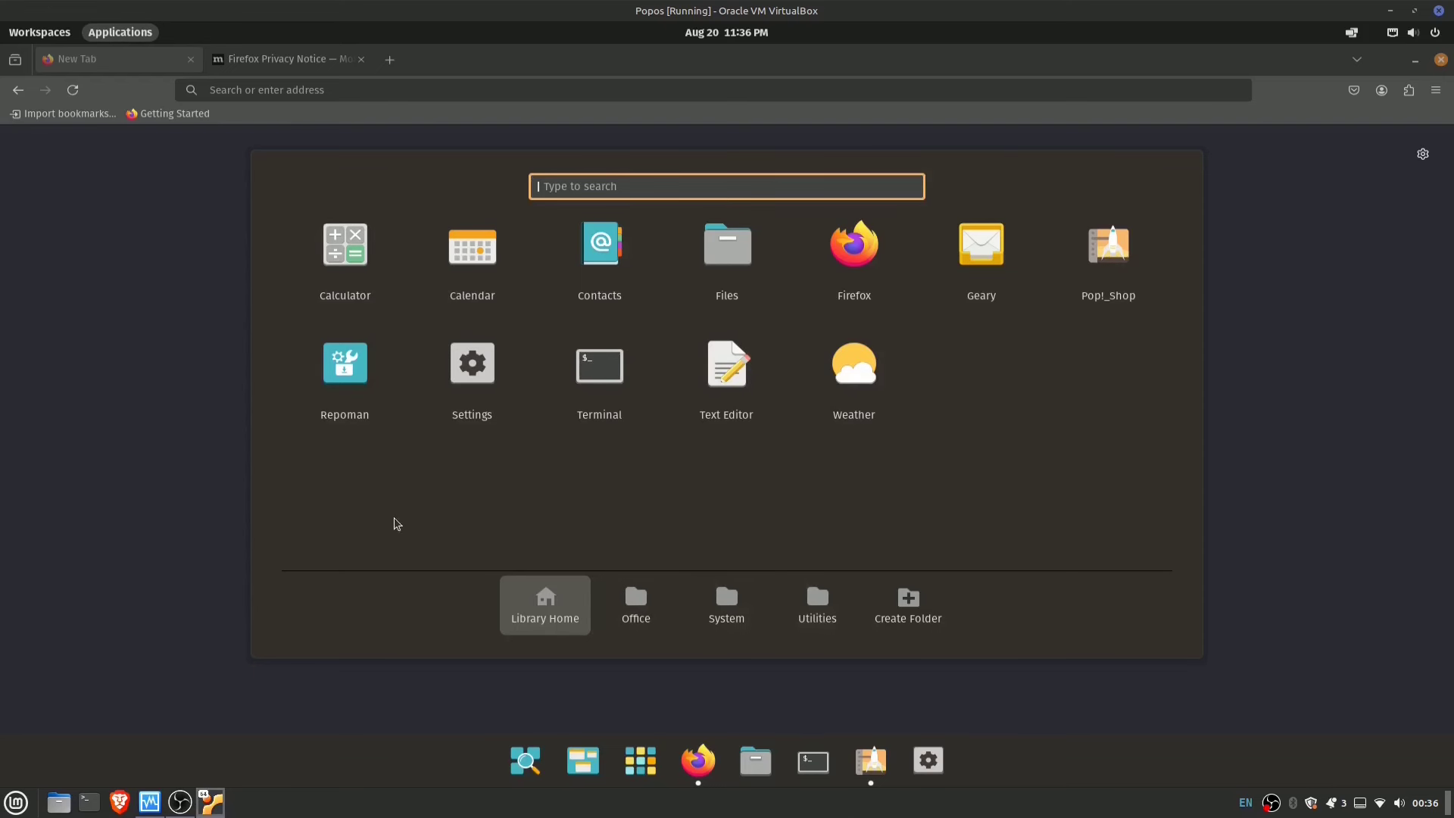
pyautogui.click(872, 761)
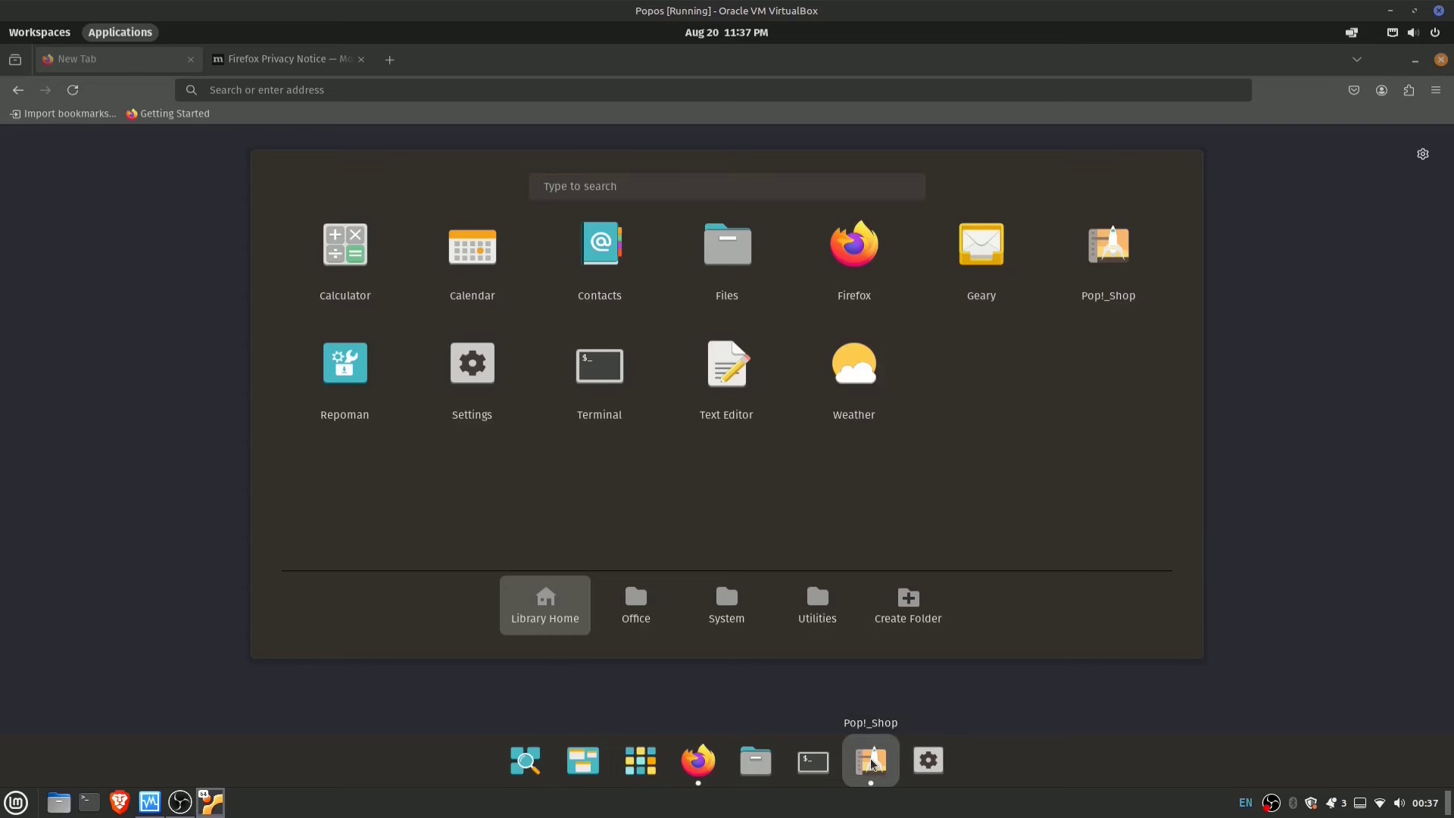
pyautogui.rightClick(871, 762)
pyautogui.press('Escape')
pyautogui.click(373, 134)
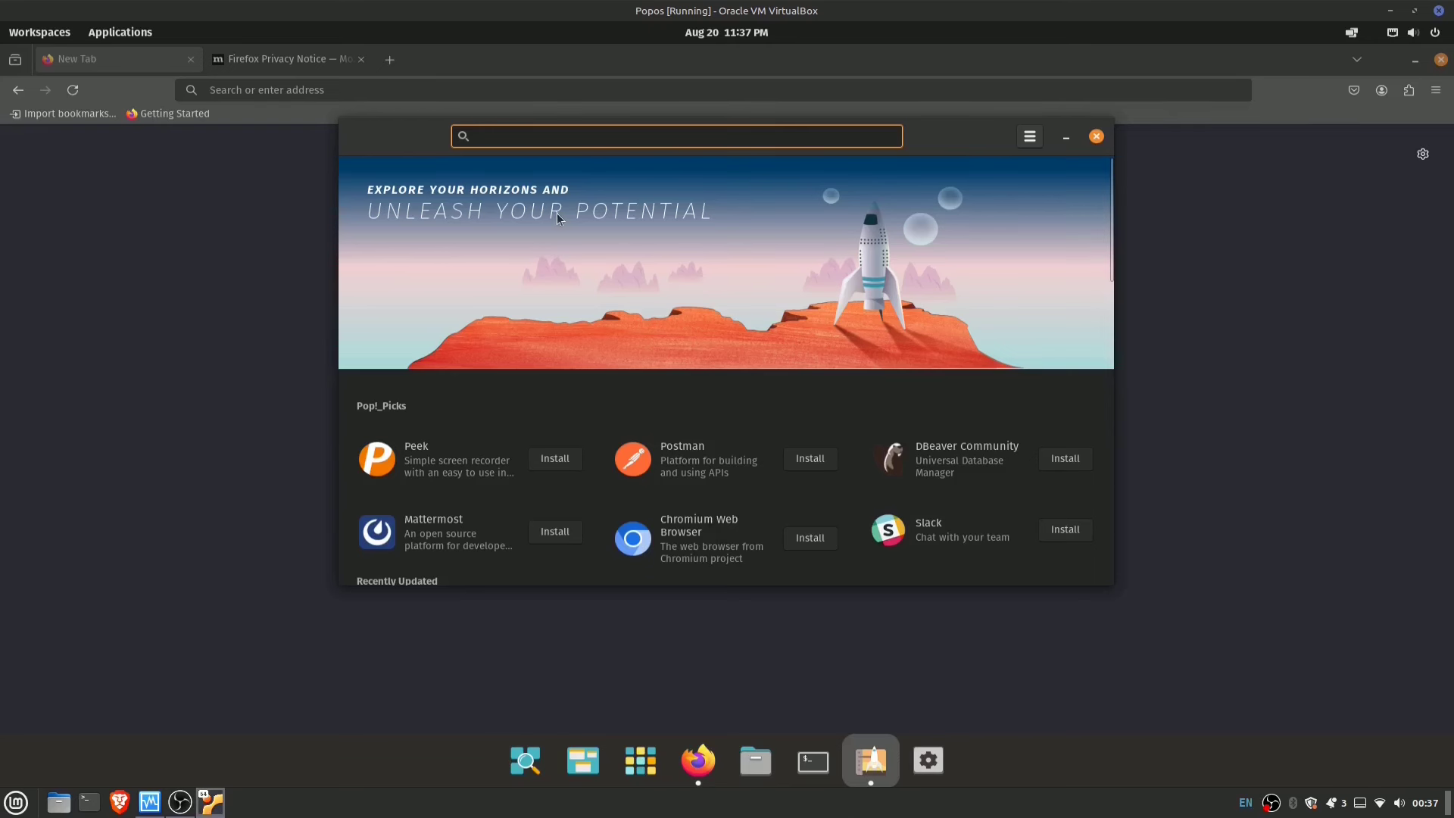
pyautogui.write('warz')
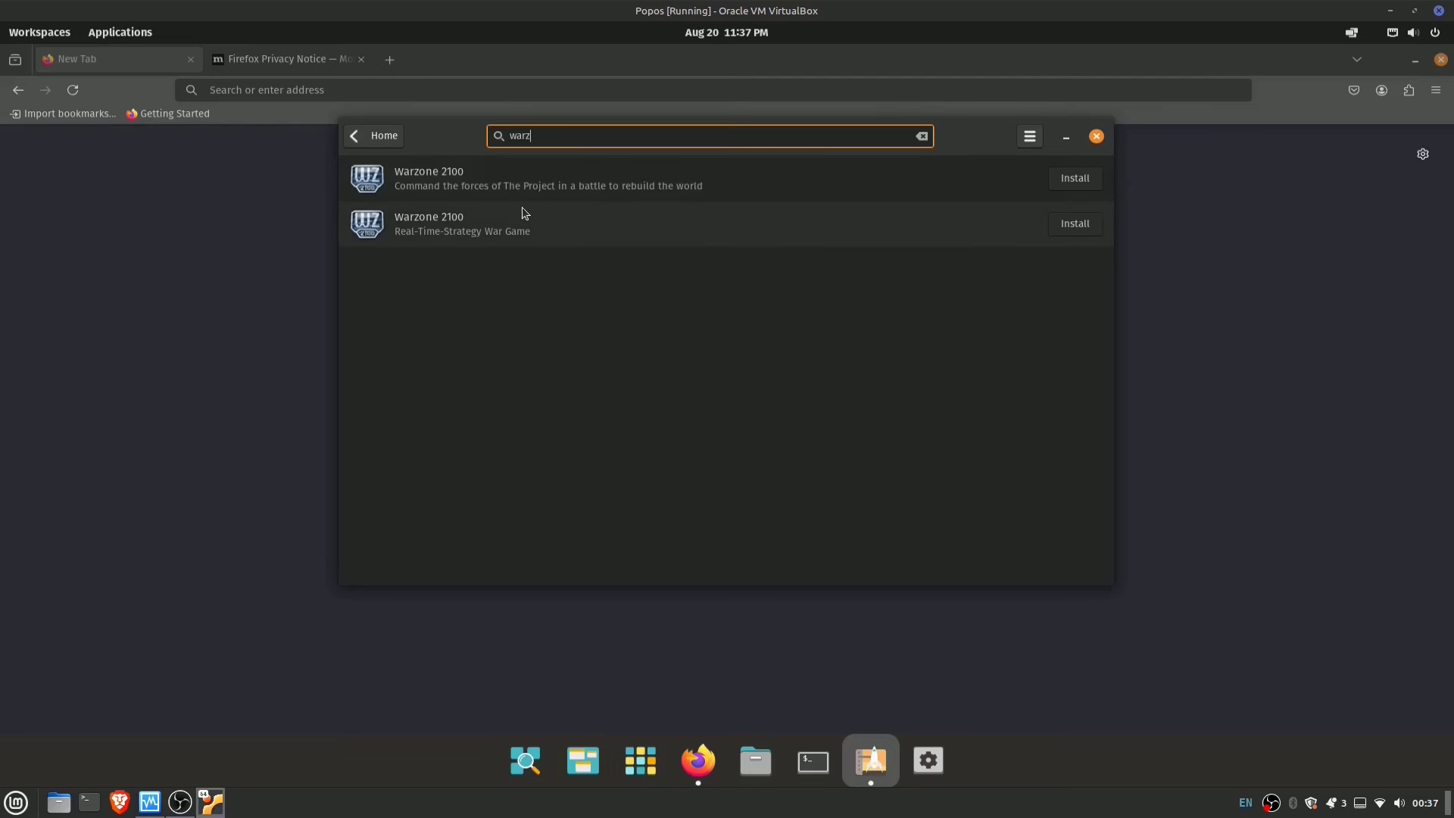
pyautogui.click(387, 143)
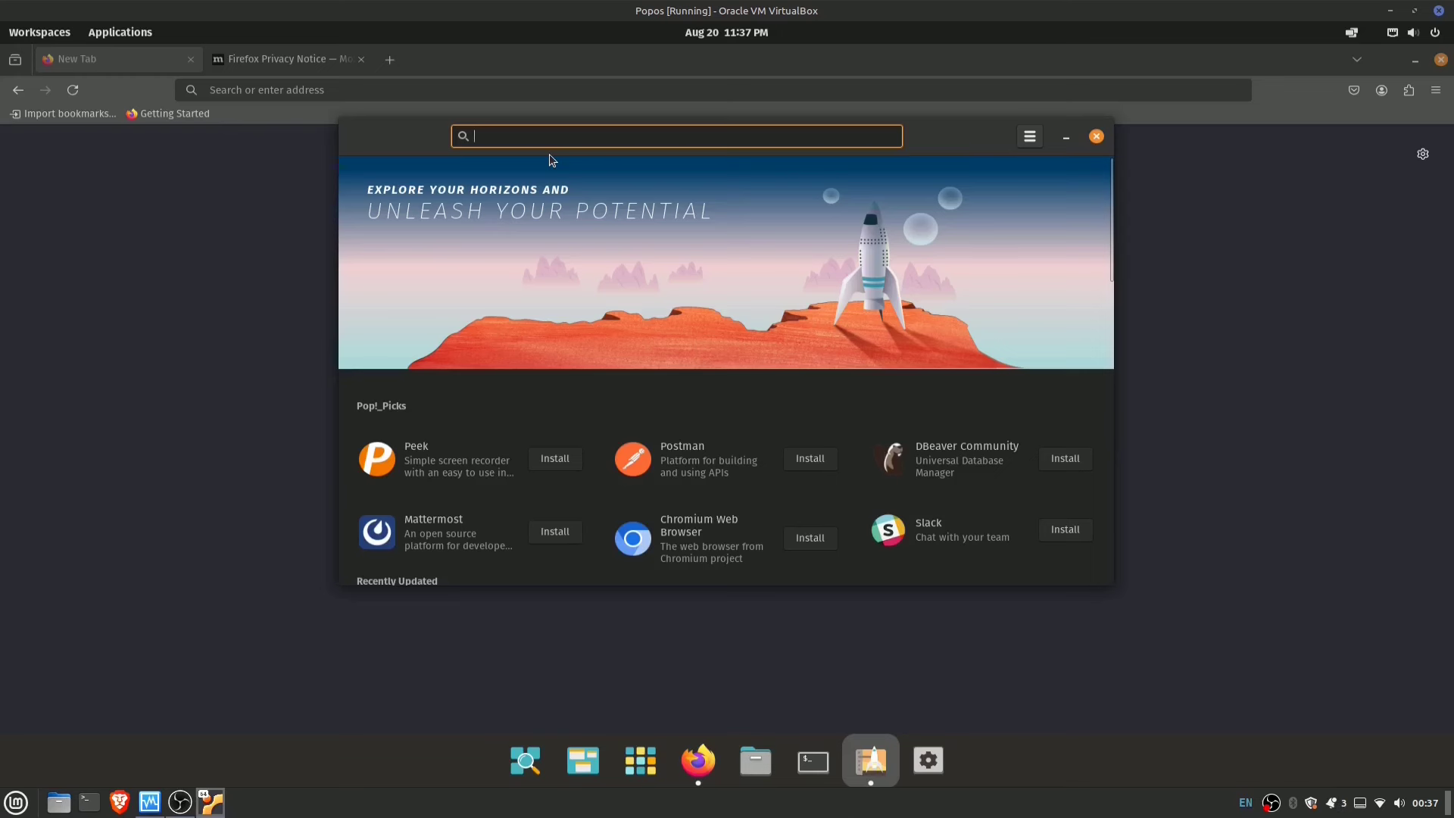
# Look through the System and Utilities folders of the application library and return to Library Home
pyautogui.click(640, 759)
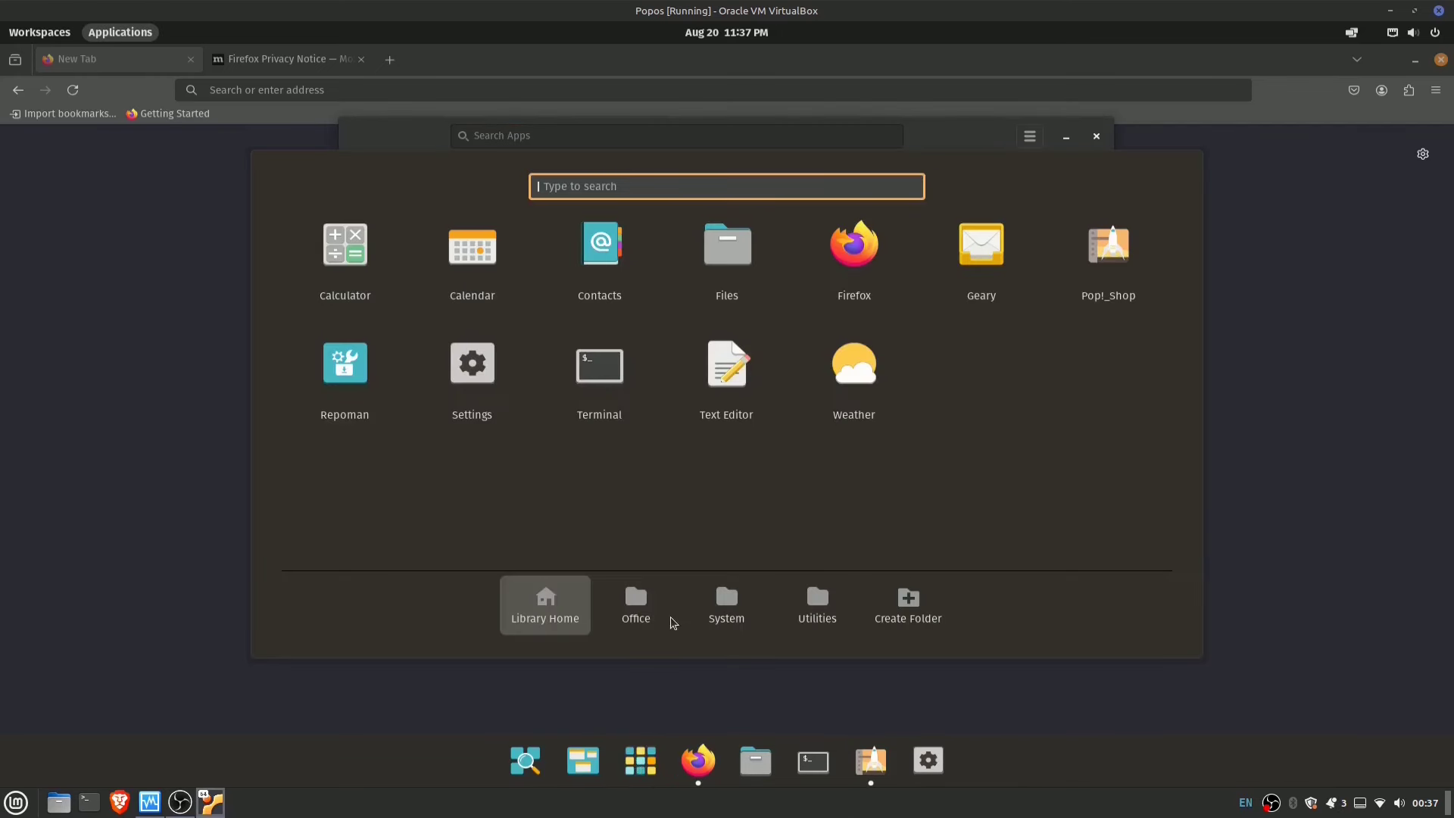
pyautogui.click(726, 602)
pyautogui.click(816, 612)
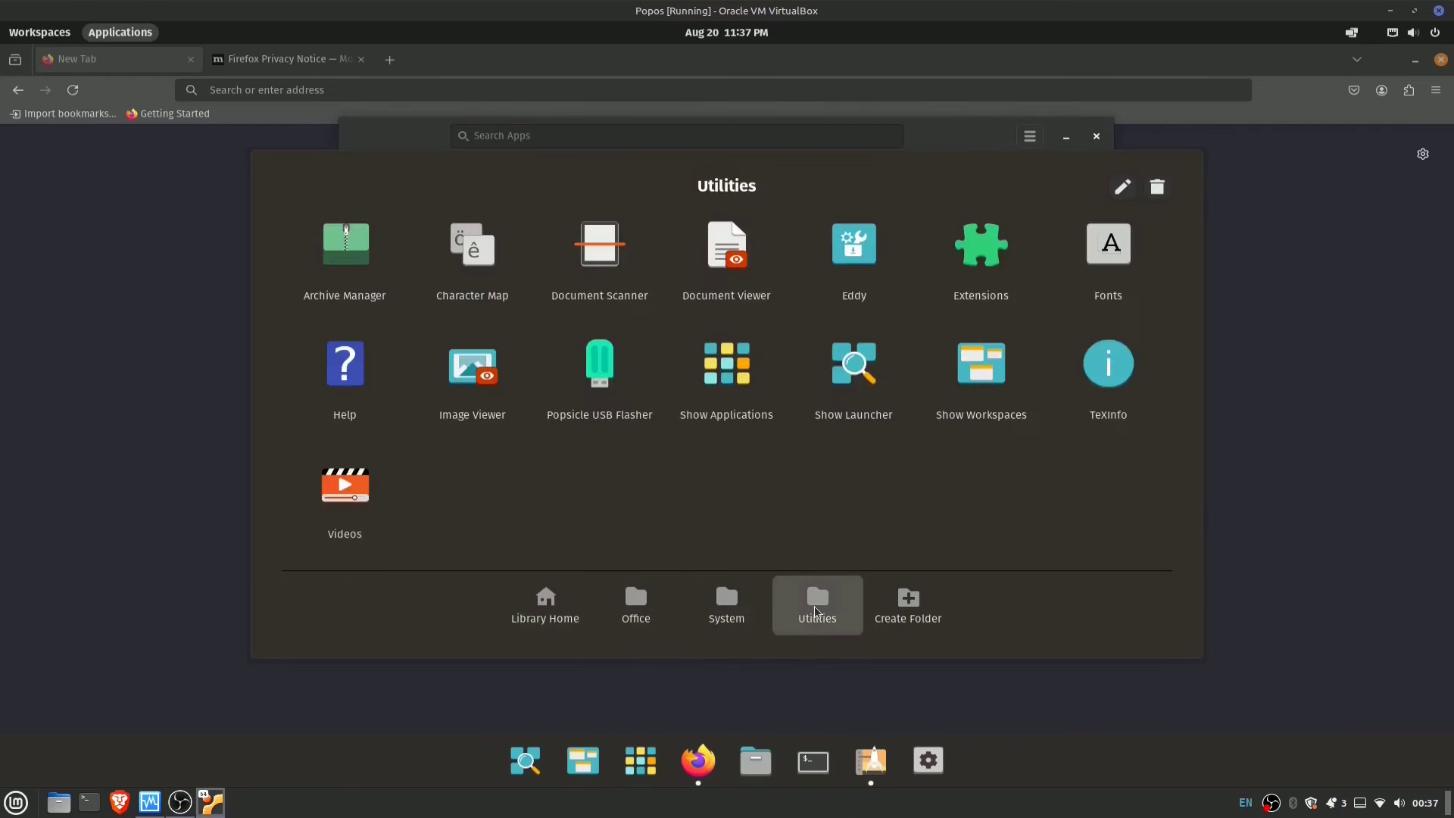
pyautogui.click(545, 604)
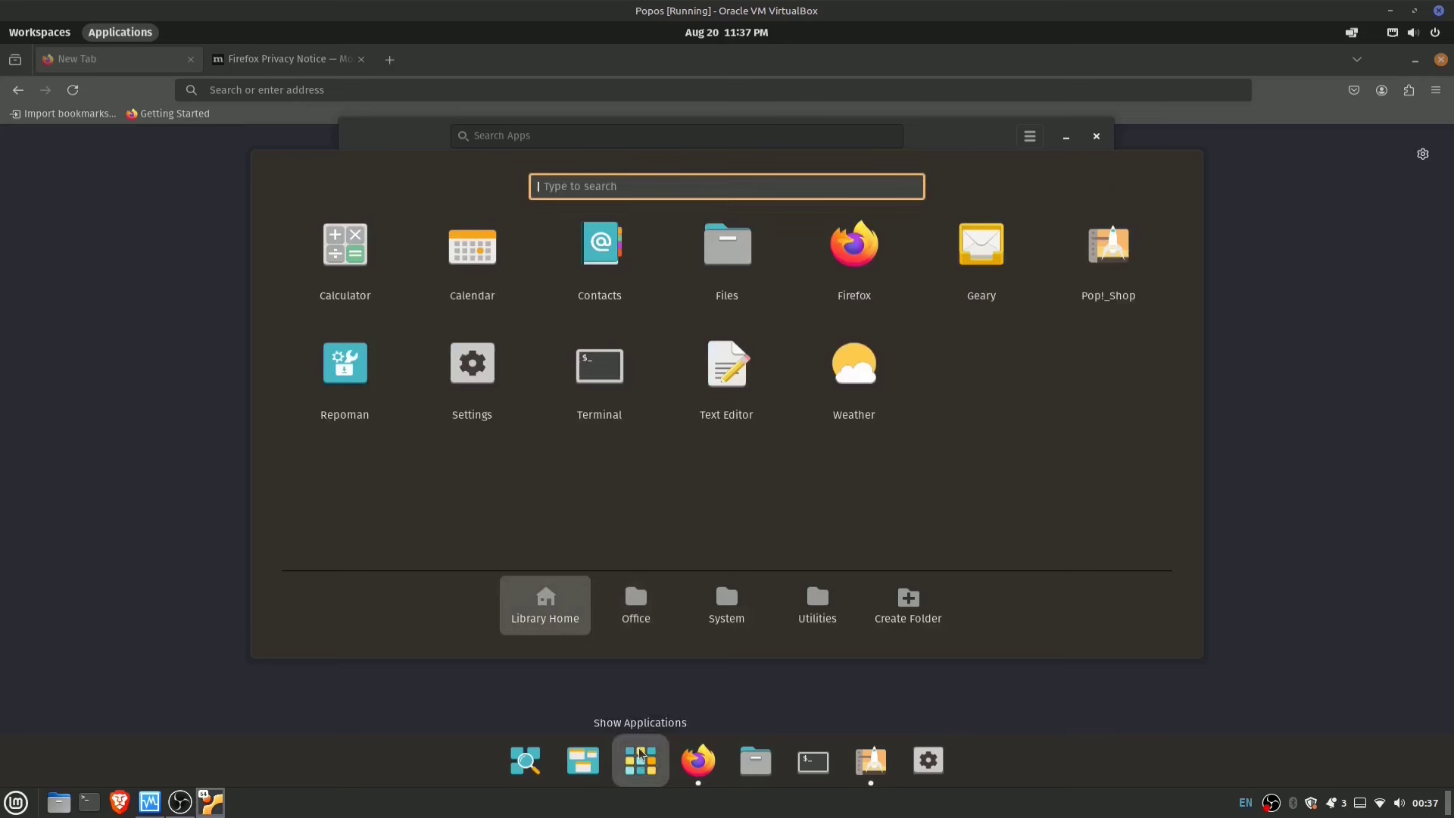
# Search Pop!_Shop for "vlc" and try to install the first VLC result, authenticating with the account password
pyautogui.click(895, 753)
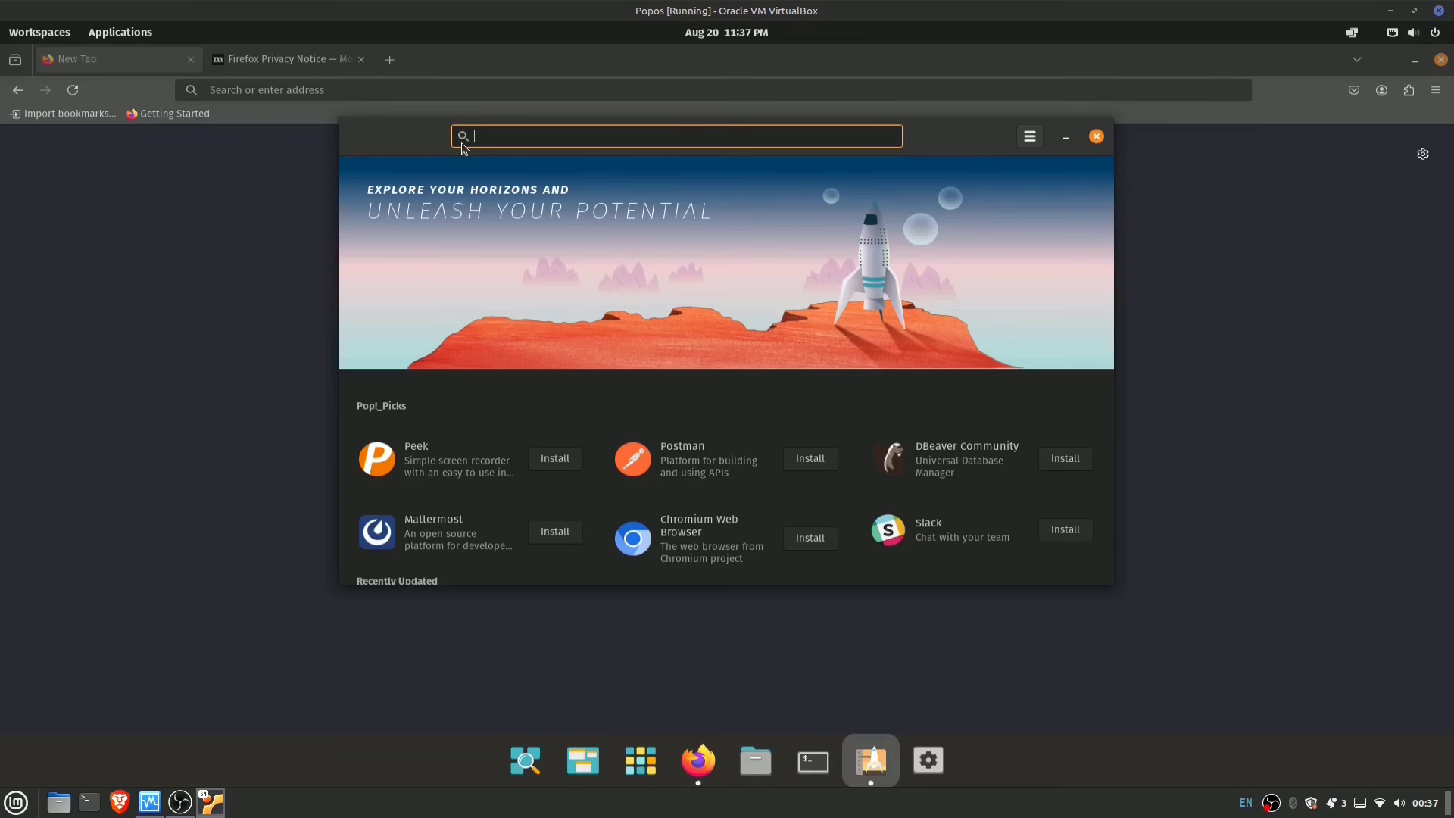
pyautogui.write('vlc')
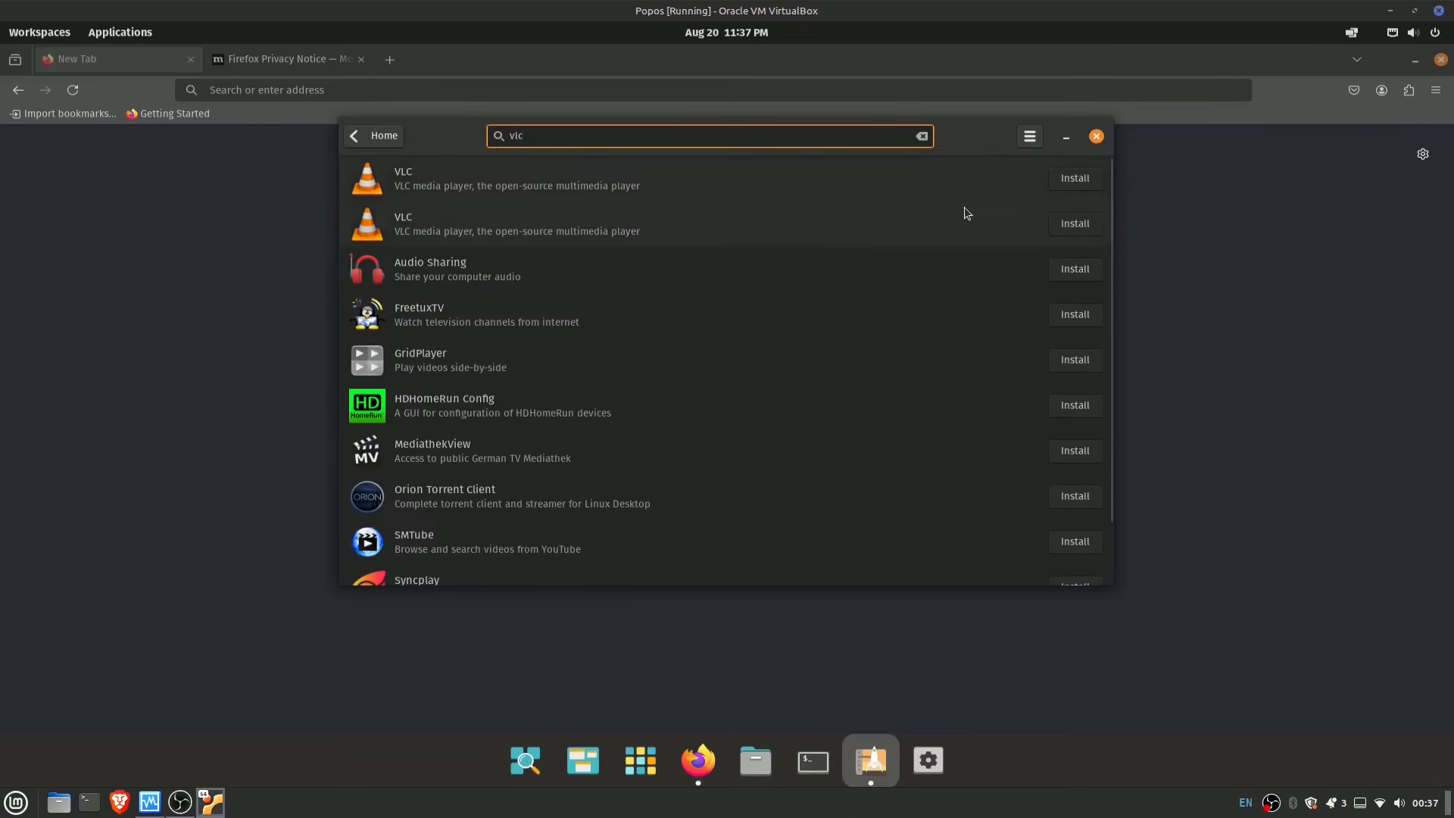
pyautogui.click(1075, 178)
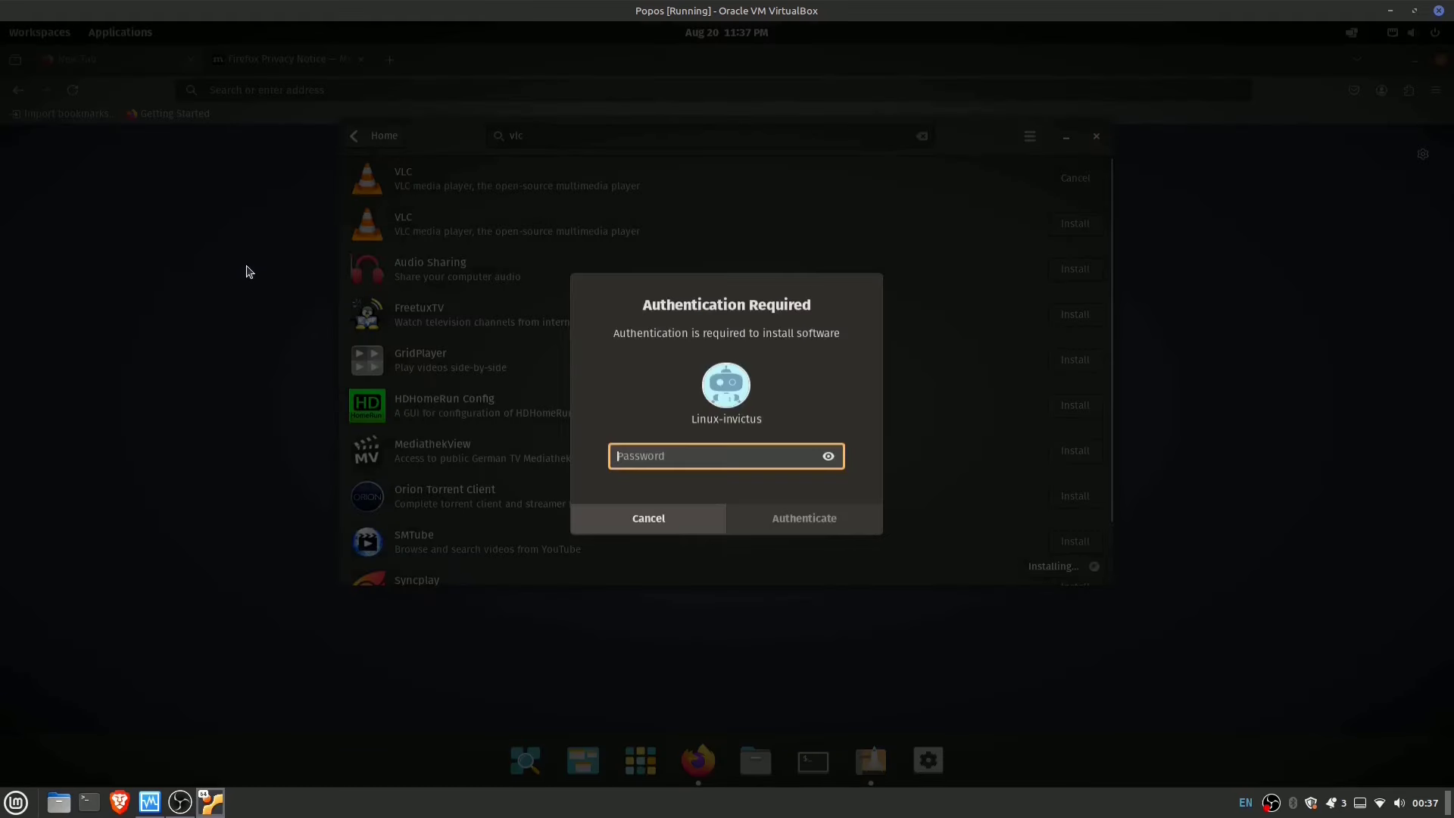
pyautogui.write('****')
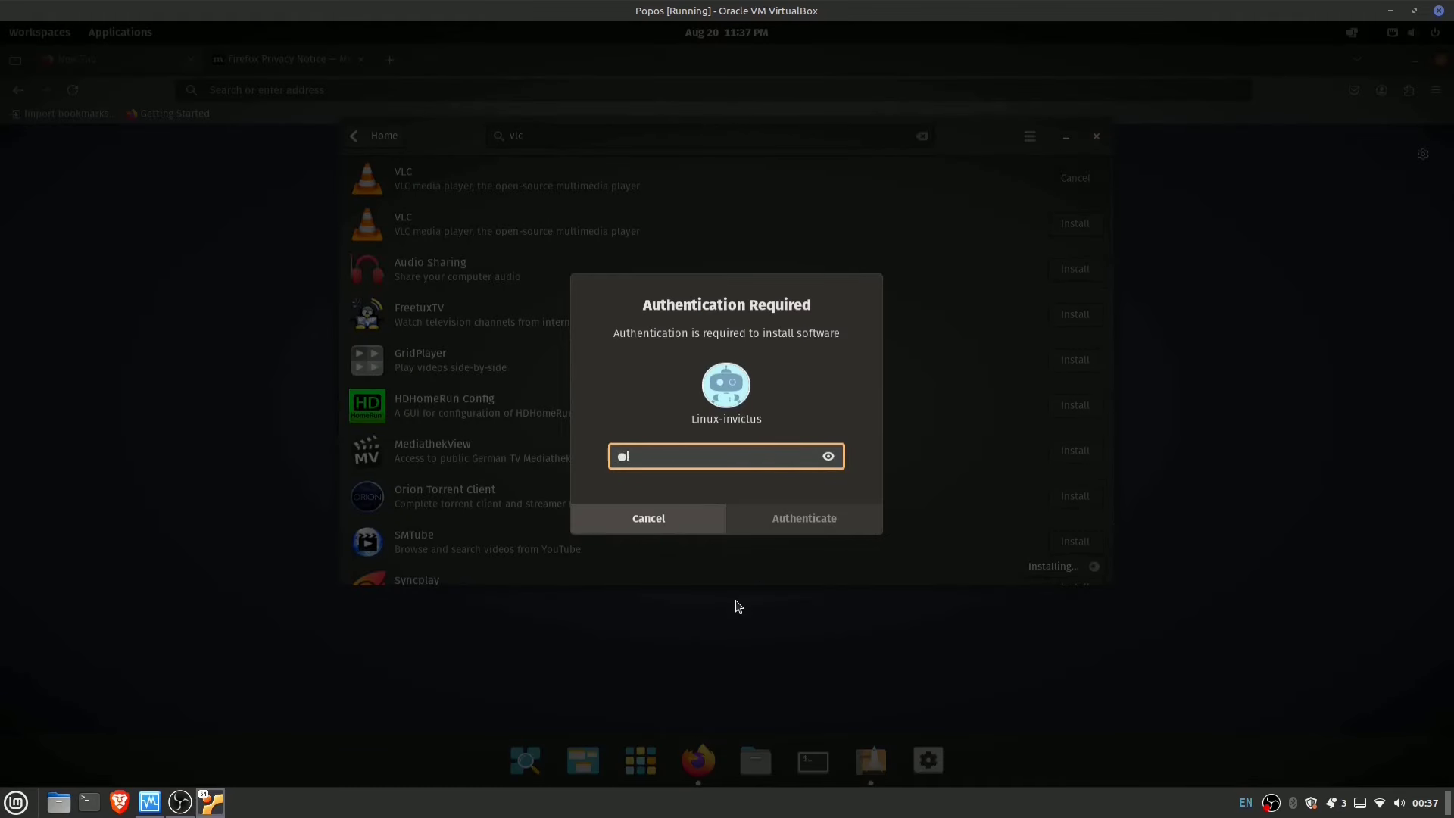
pyautogui.write('******')
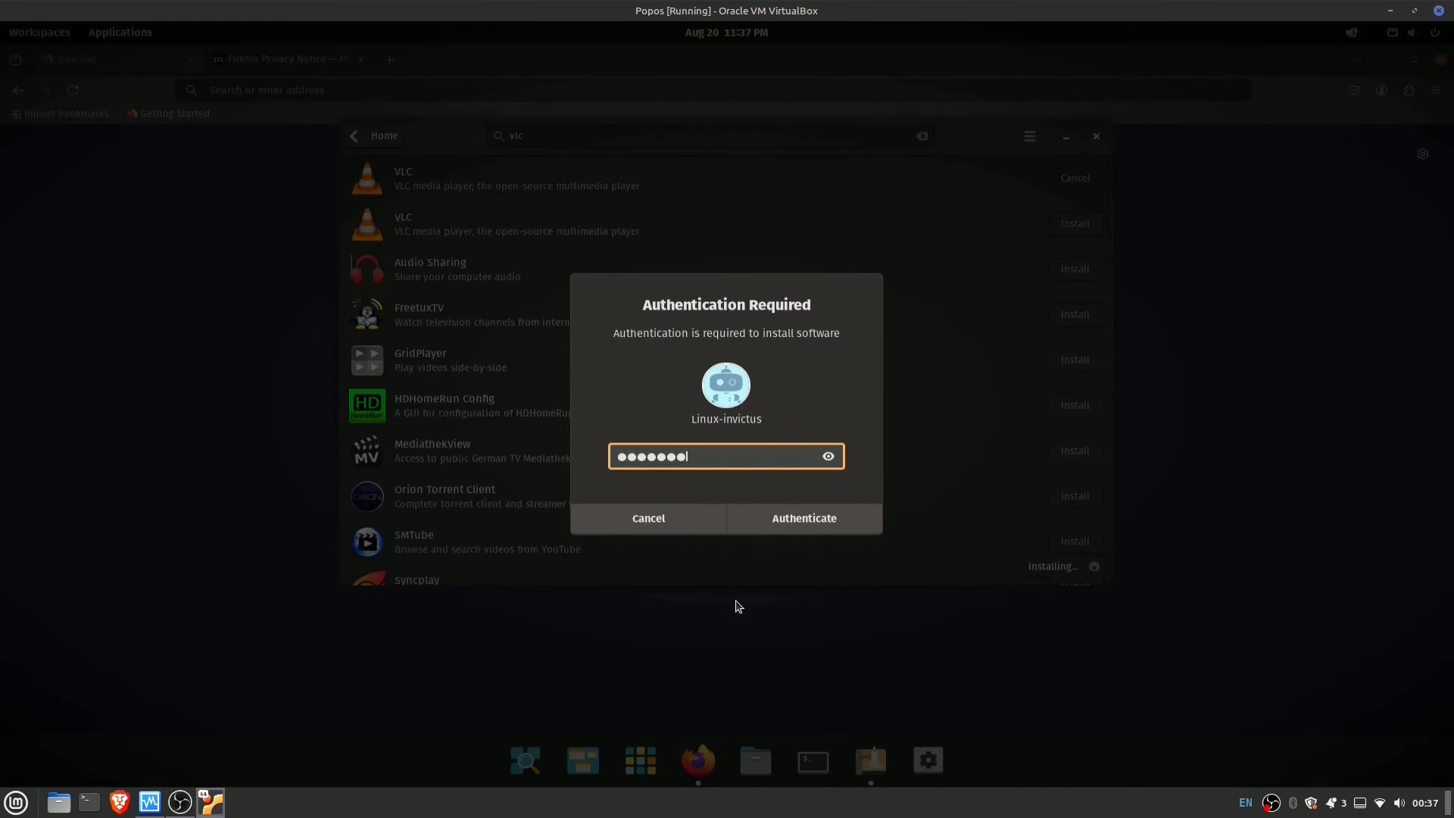
pyautogui.press('Return')
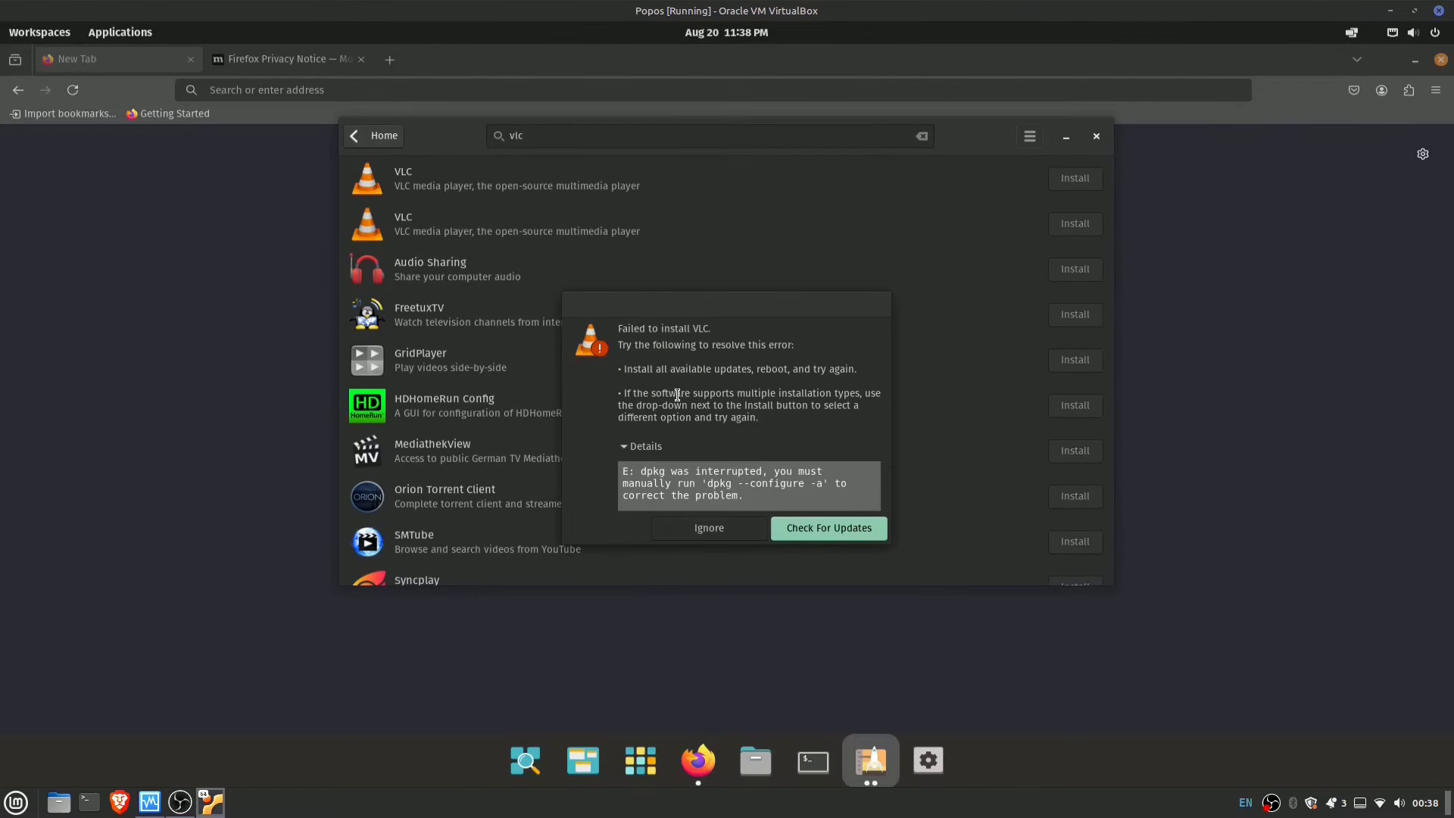
# Copy the suggested repair command from the VLC error and run "sudo dpkg --configure -a" in Terminal, authenticating with the account password
pyautogui.moveTo(823, 484); pyautogui.dragTo(707, 485)
pyautogui.press('cmd+c')
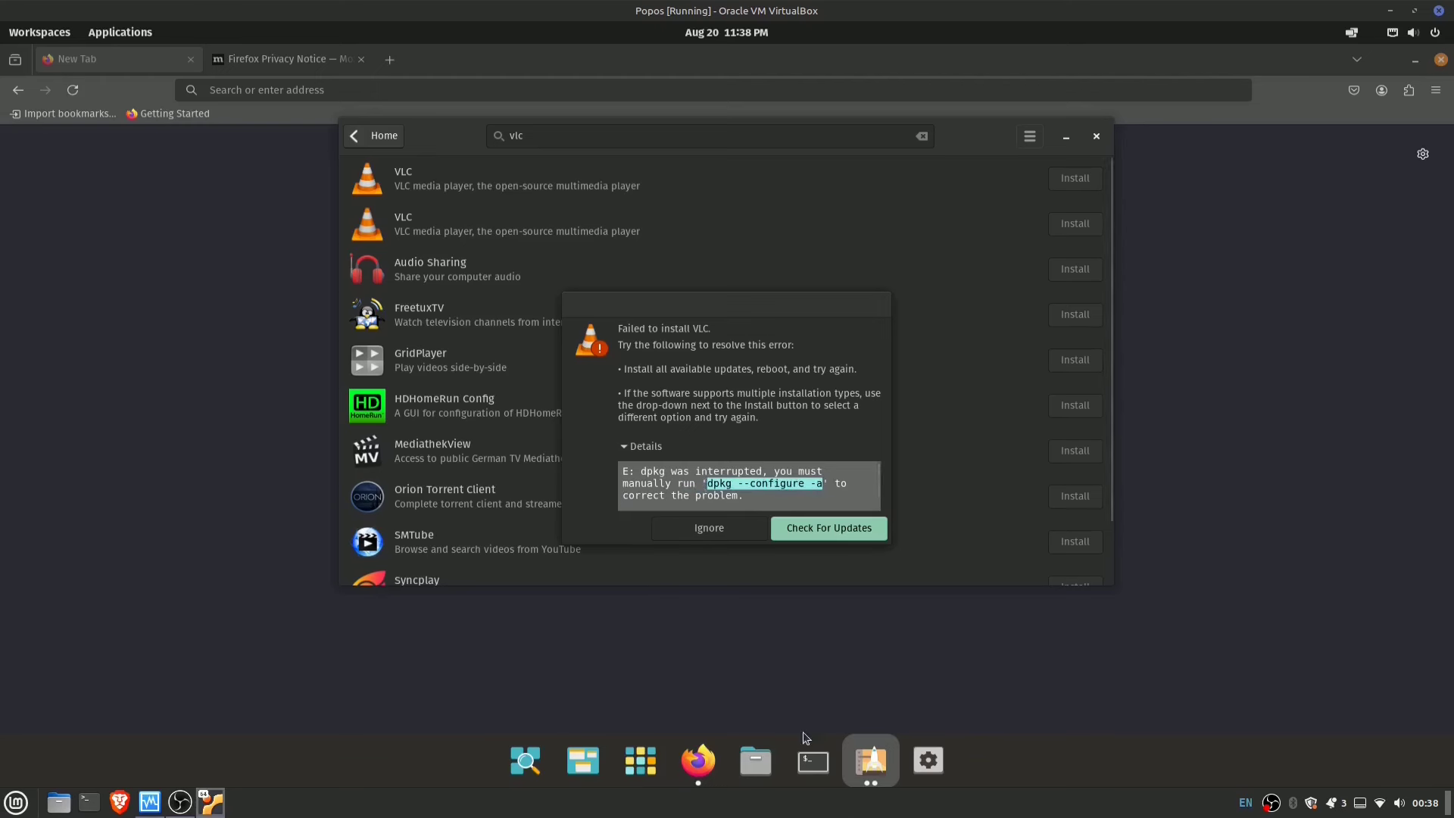
pyautogui.click(810, 755)
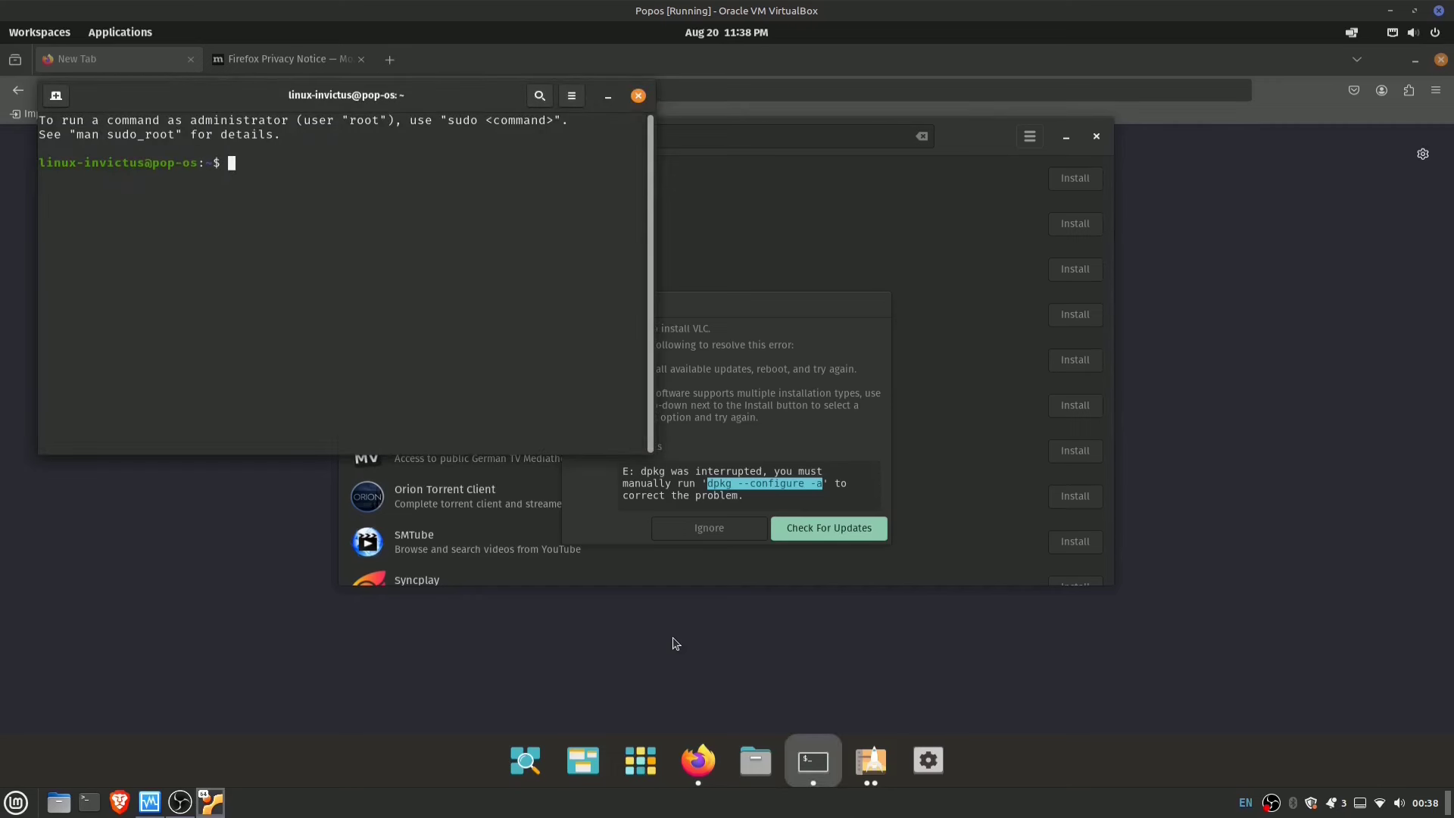
pyautogui.write('sudo')
pyautogui.middleClick(271, 184)
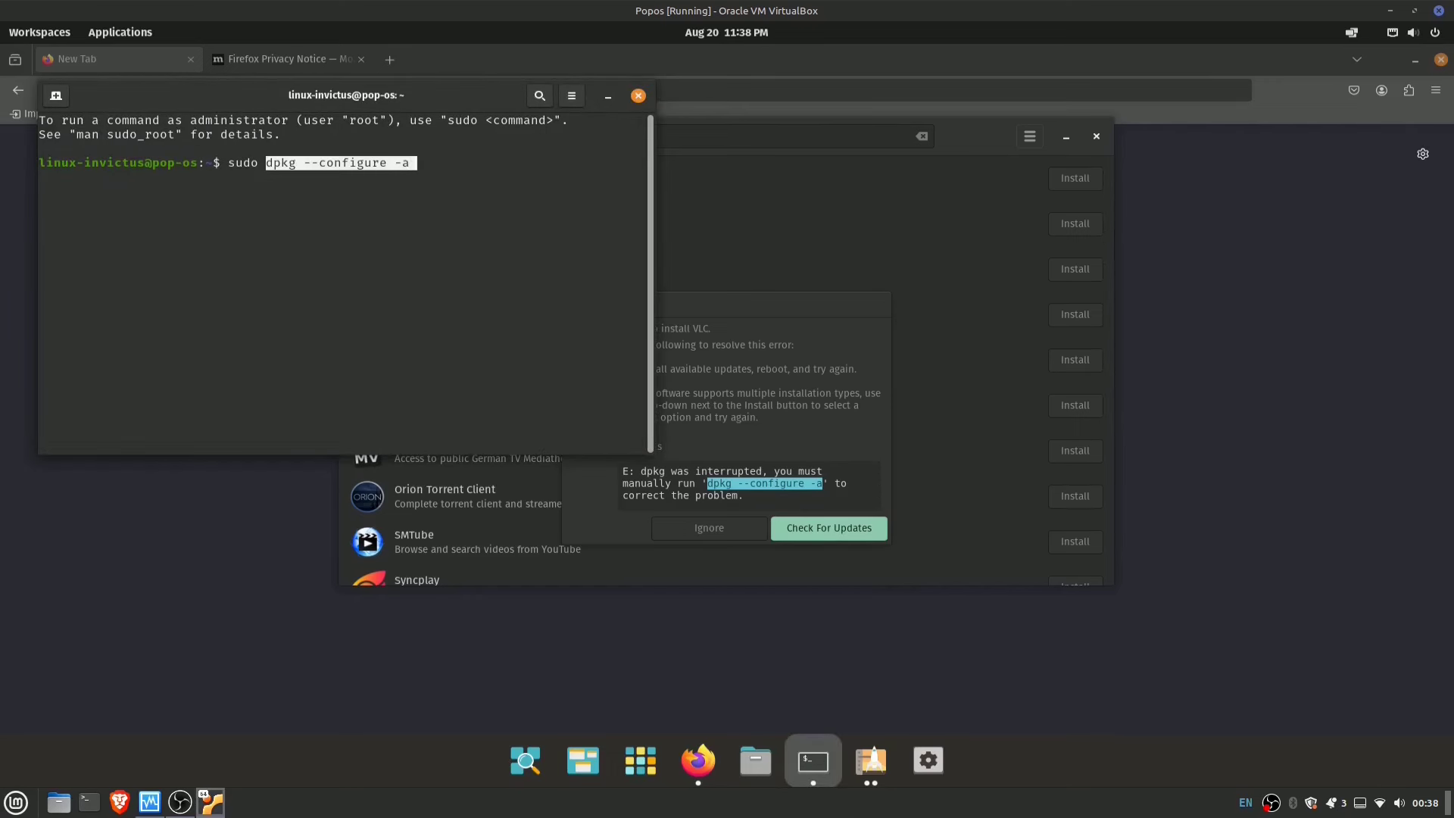
pyautogui.press('Return')
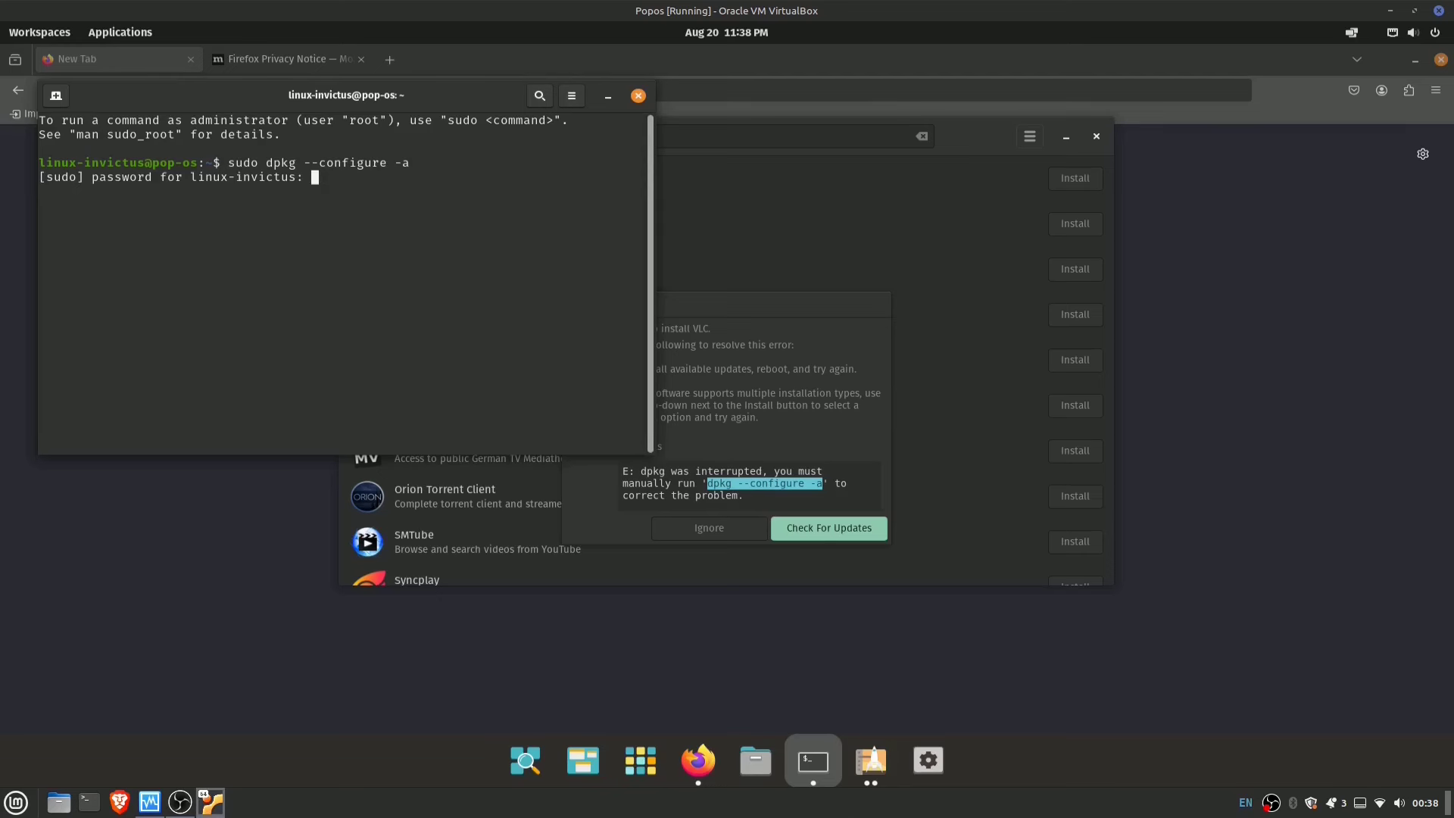
pyautogui.press('Return')
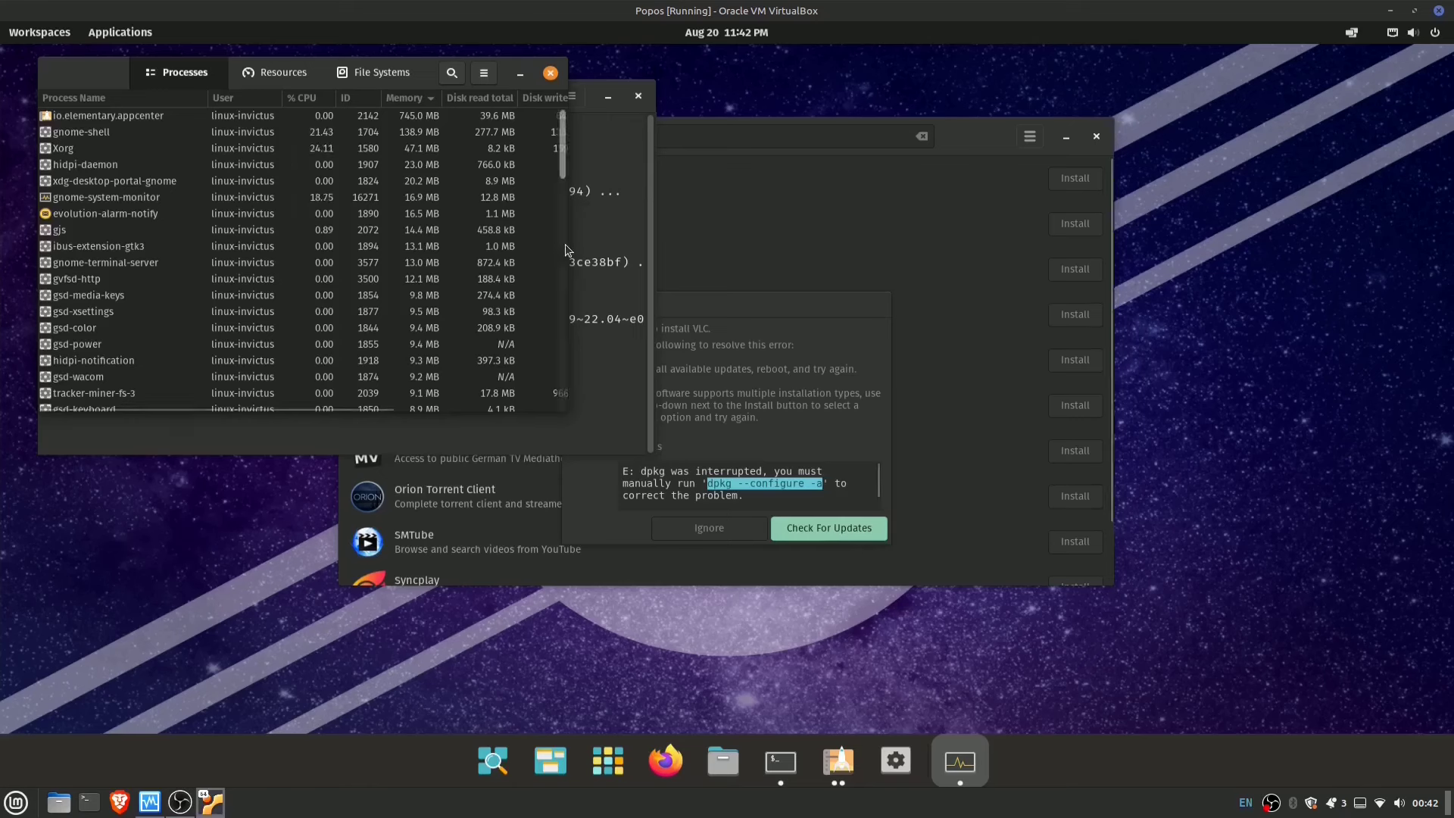
# Widen the virtual machine's System Monitor window to show all process columns, and open the host's Software Manager for comparison
pyautogui.moveTo(568, 214); pyautogui.dragTo(829, 216)
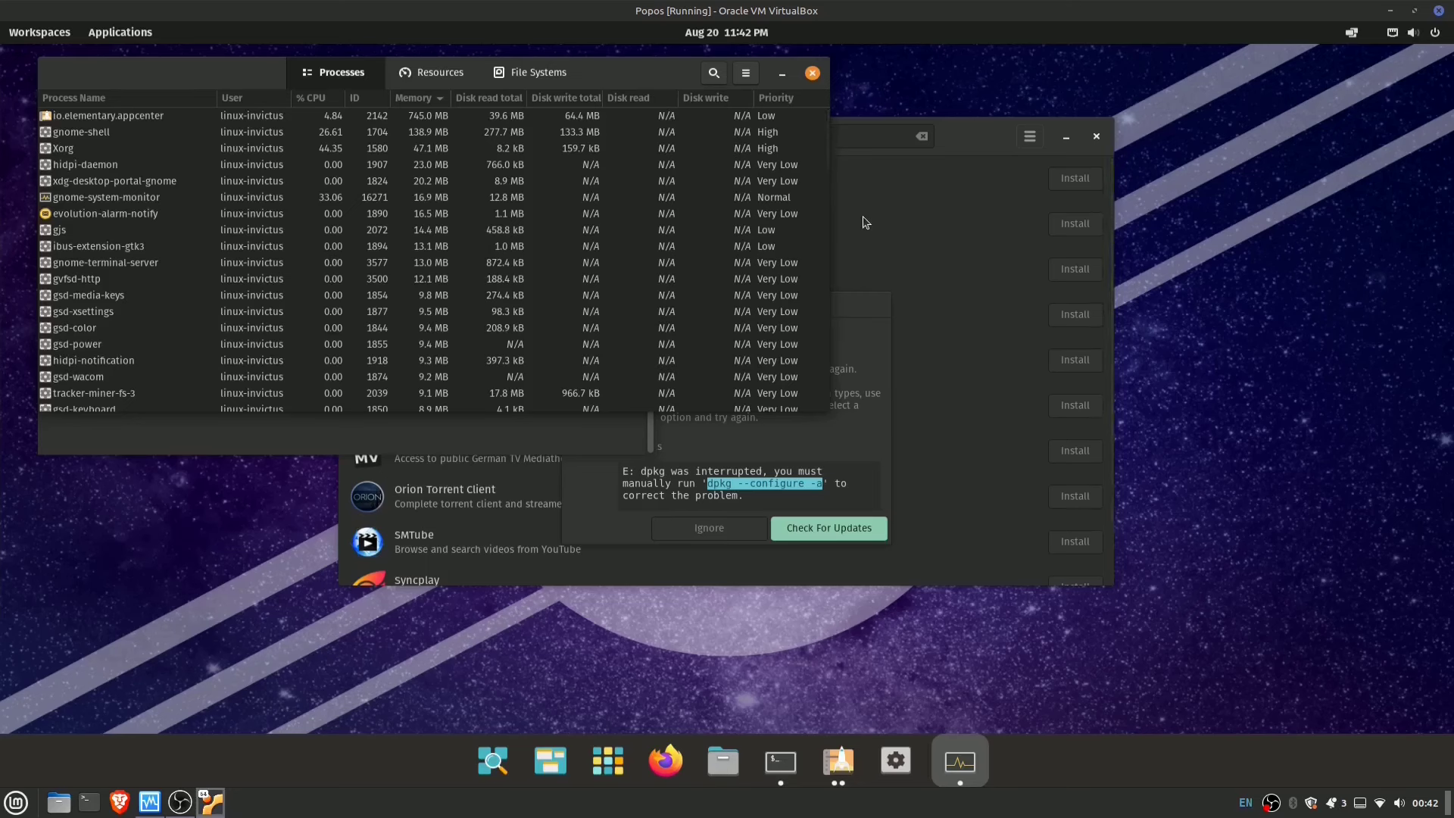
pyautogui.click(17, 801)
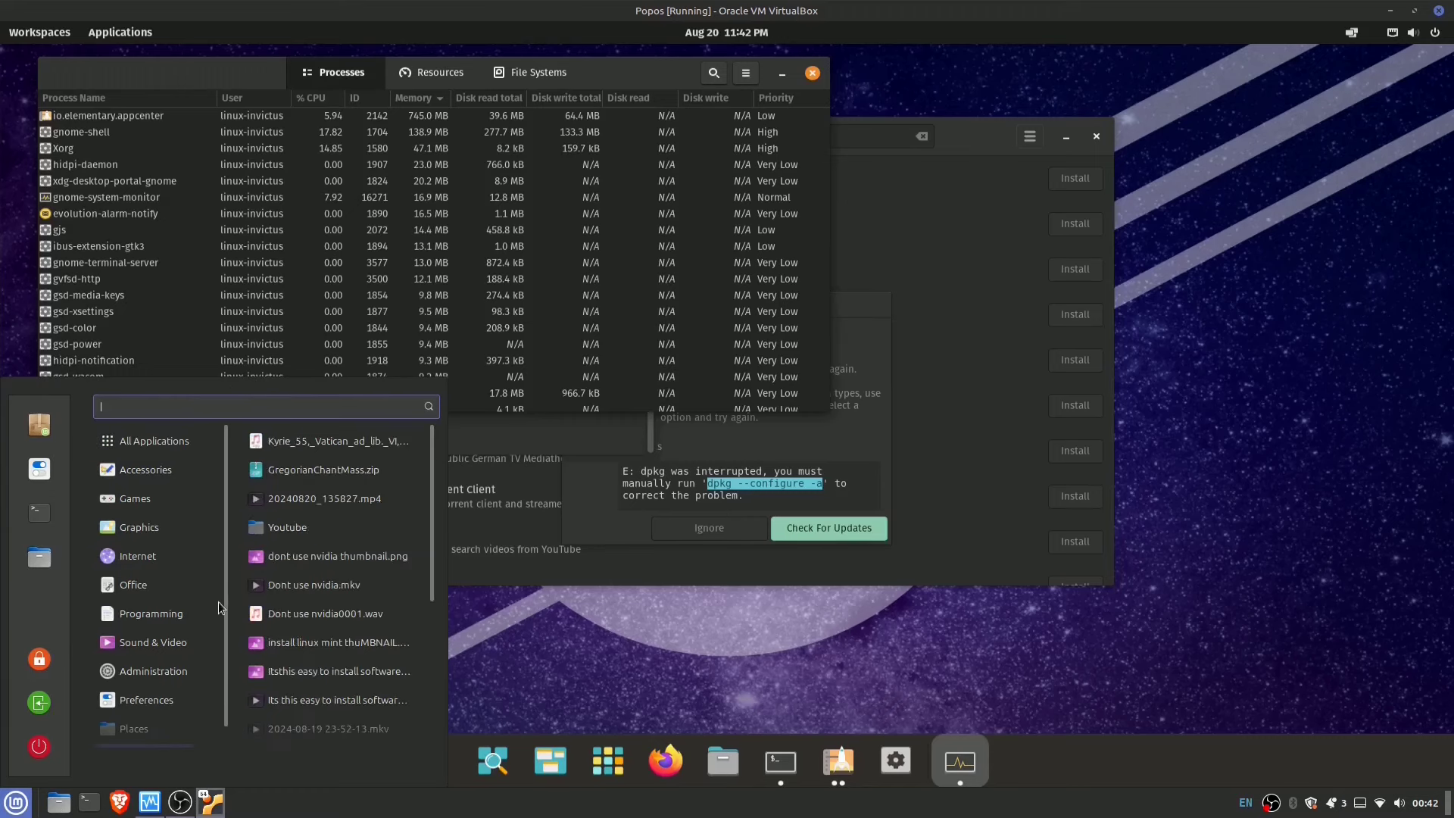
pyautogui.moveTo(181, 706)
pyautogui.moveTo(188, 676)
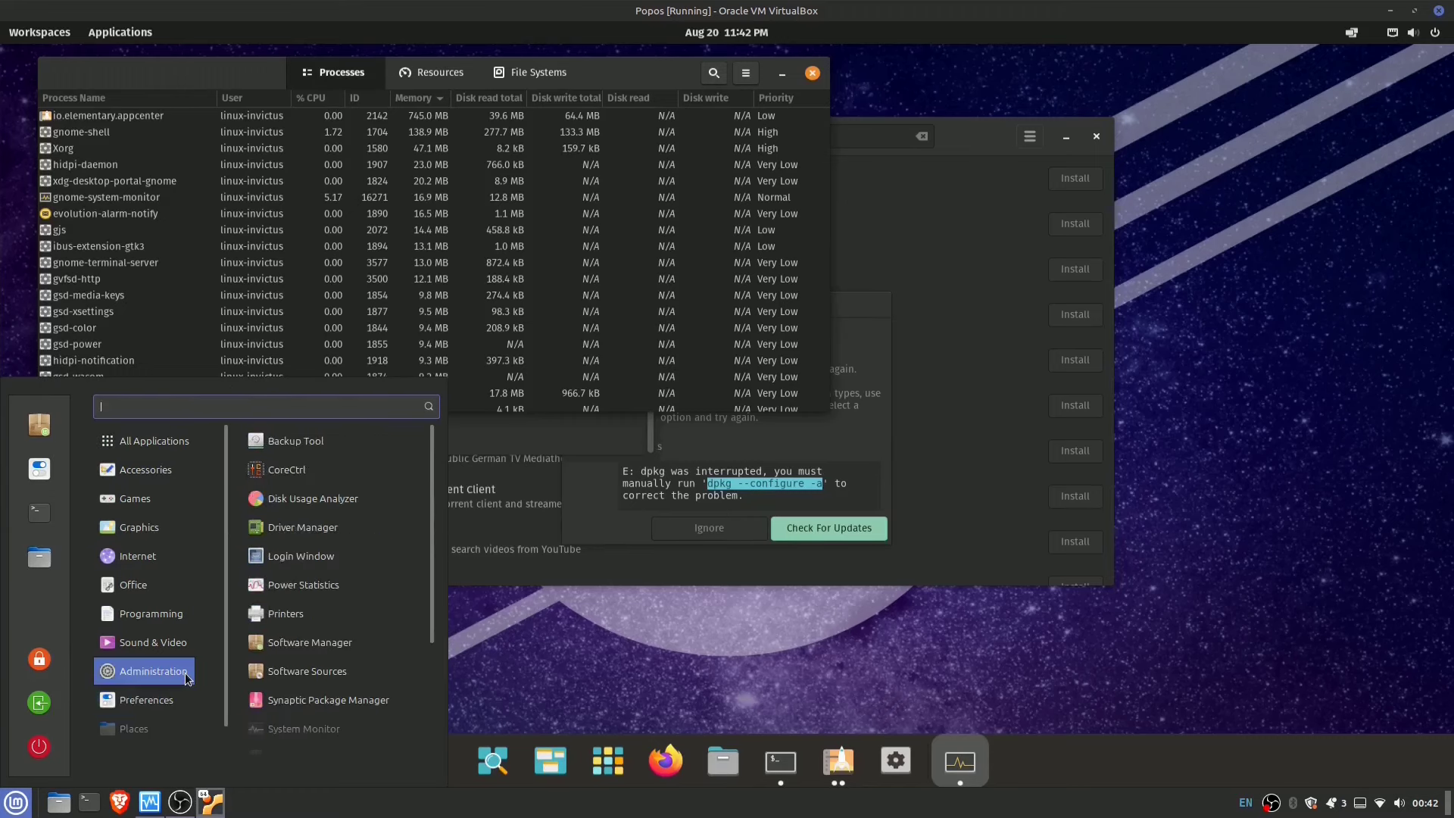
pyautogui.click(310, 642)
# Open System Monitor on the host, sort its processes by memory to examine the heaviest ones, and minimize the window
pyautogui.click(17, 802)
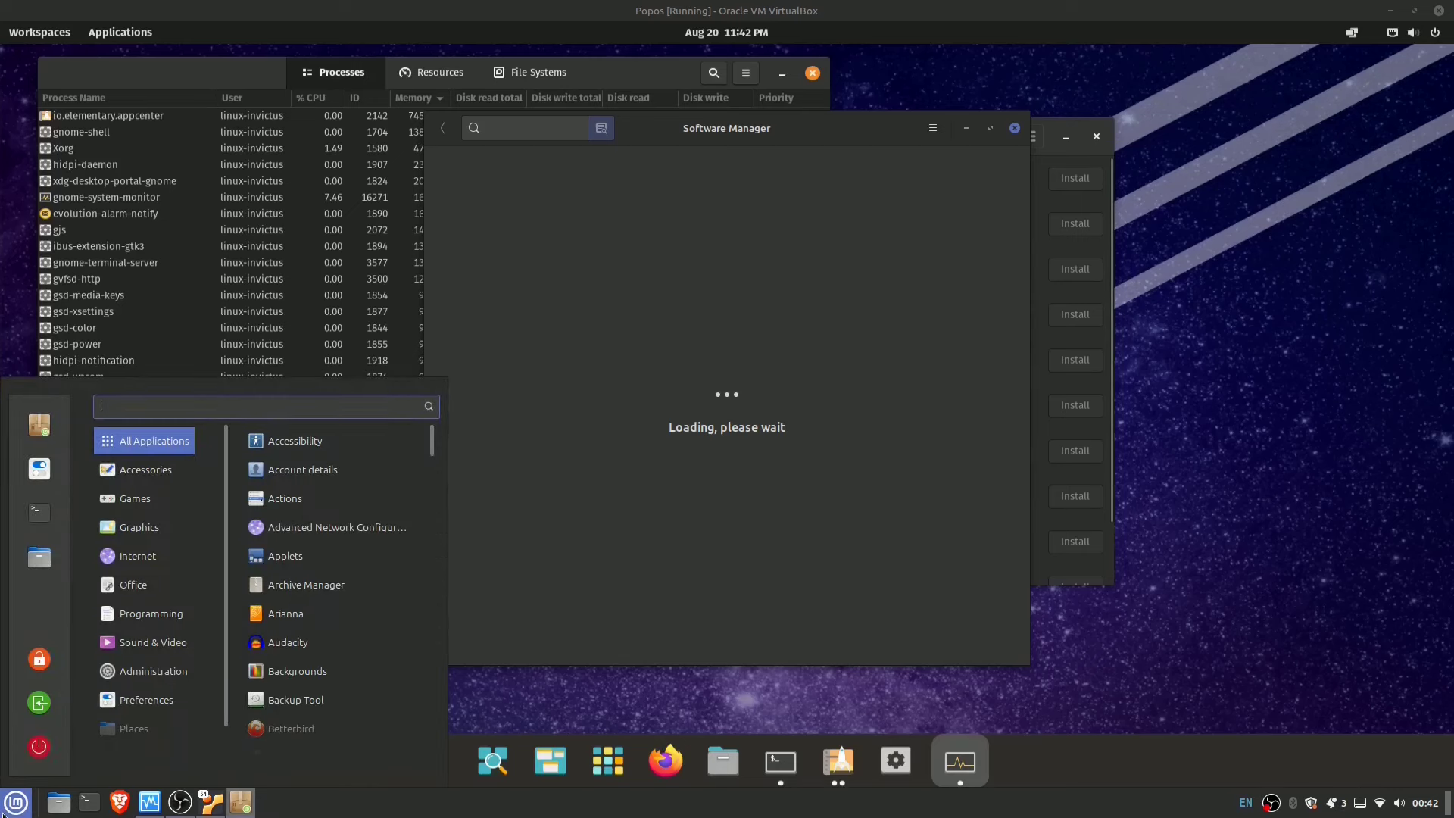
pyautogui.moveTo(156, 672)
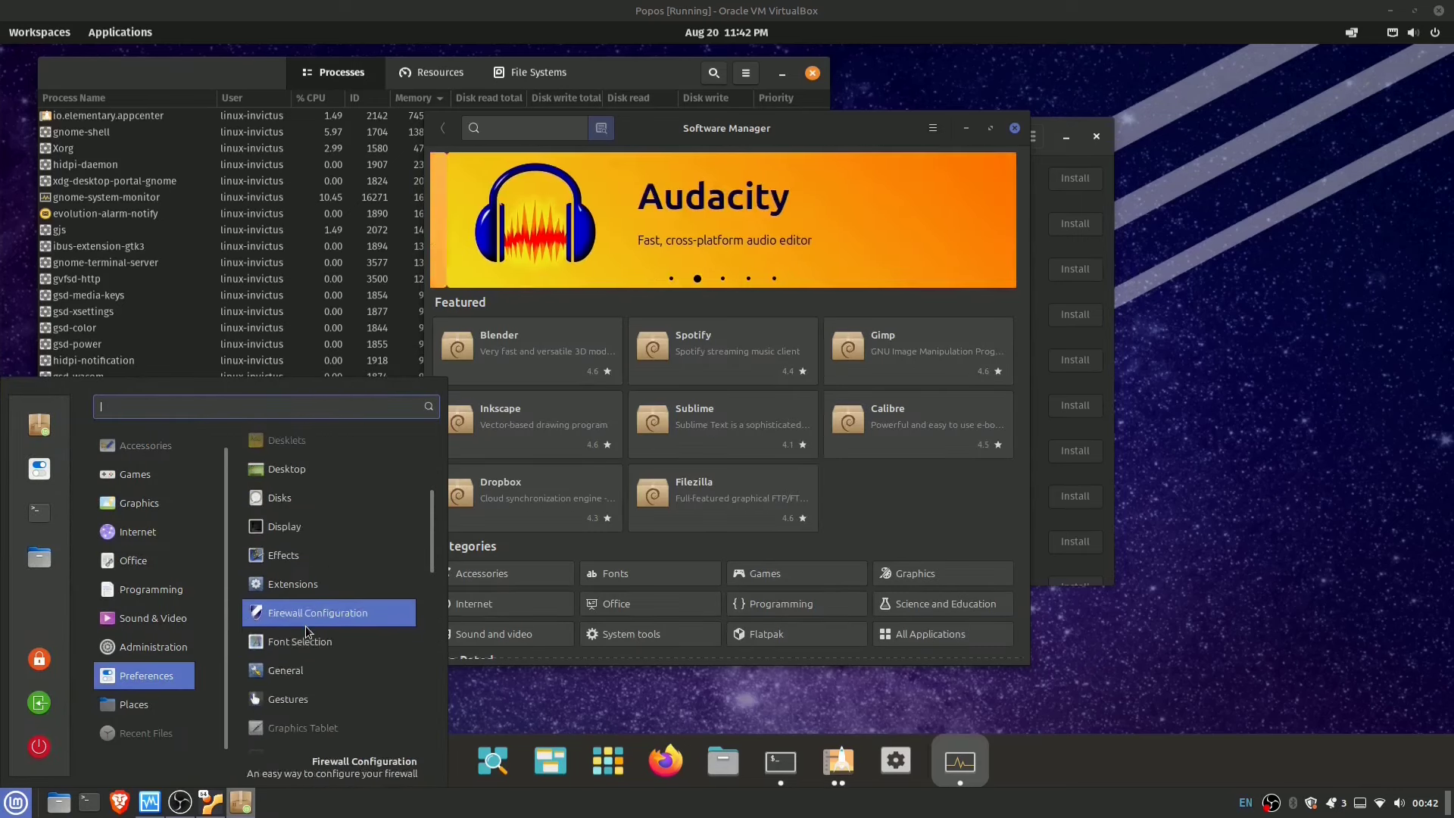
pyautogui.scroll(-3, 310, 644)
pyautogui.click(311, 643)
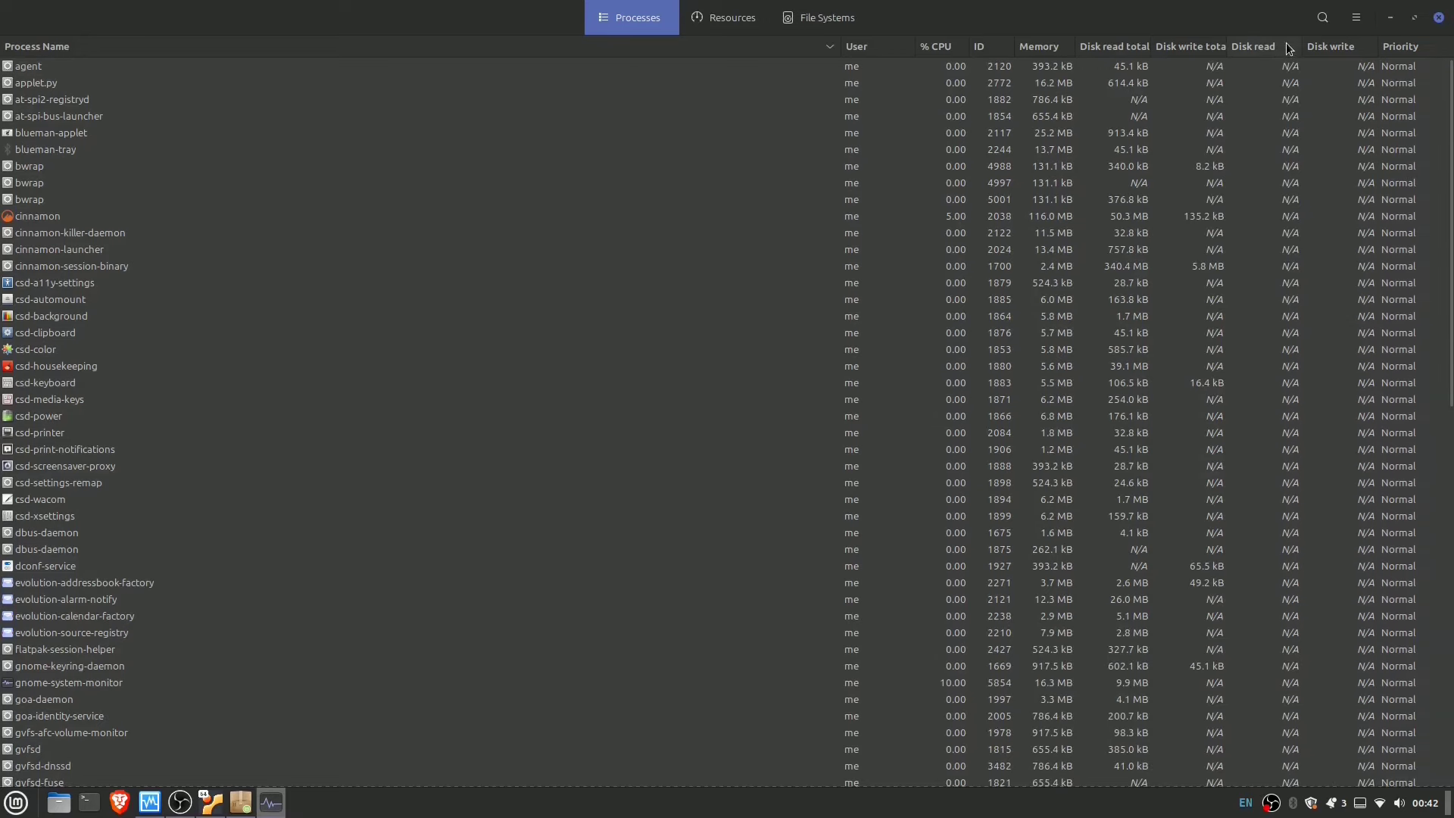
pyautogui.click(1066, 47)
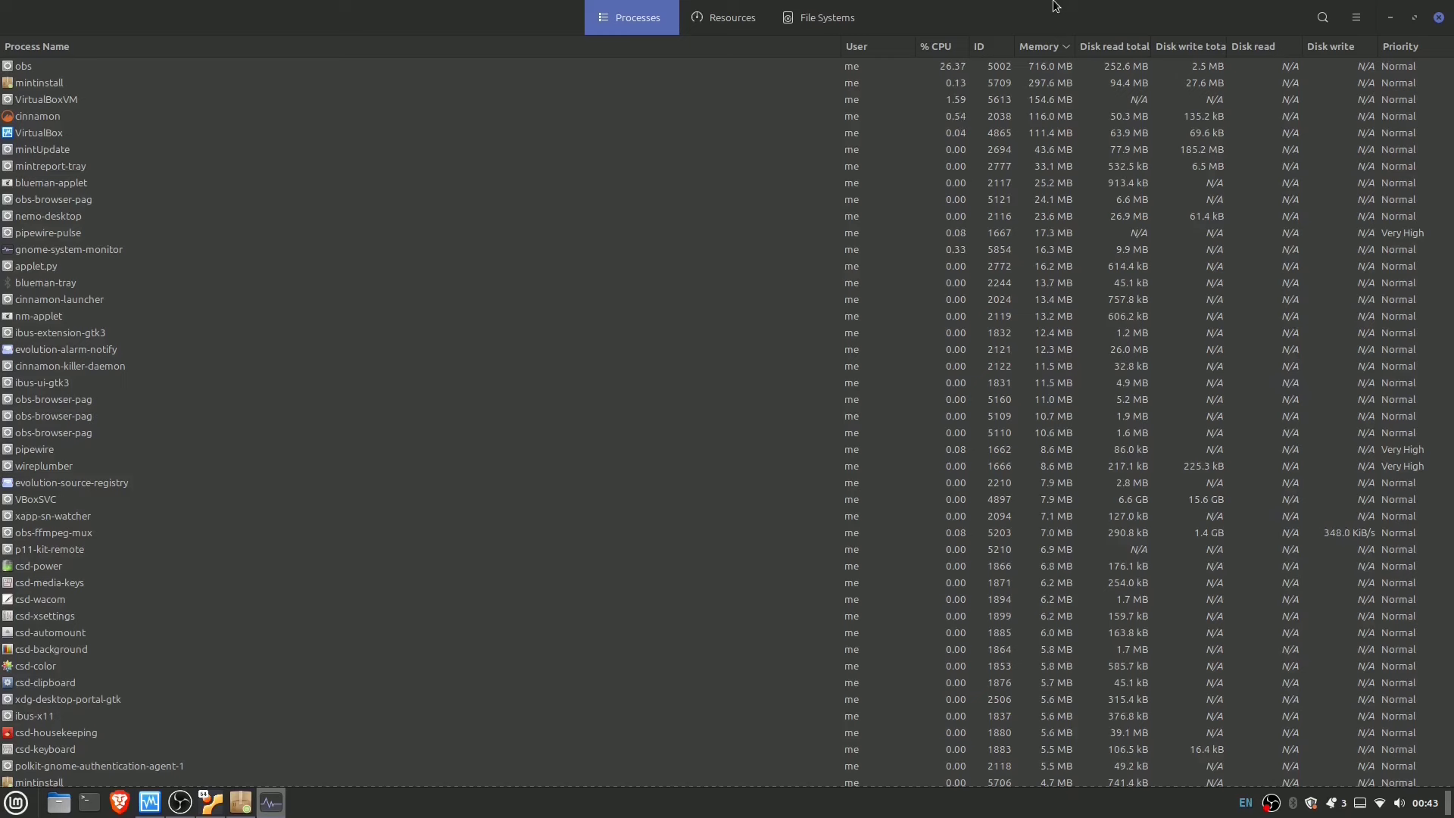
pyautogui.click(1389, 20)
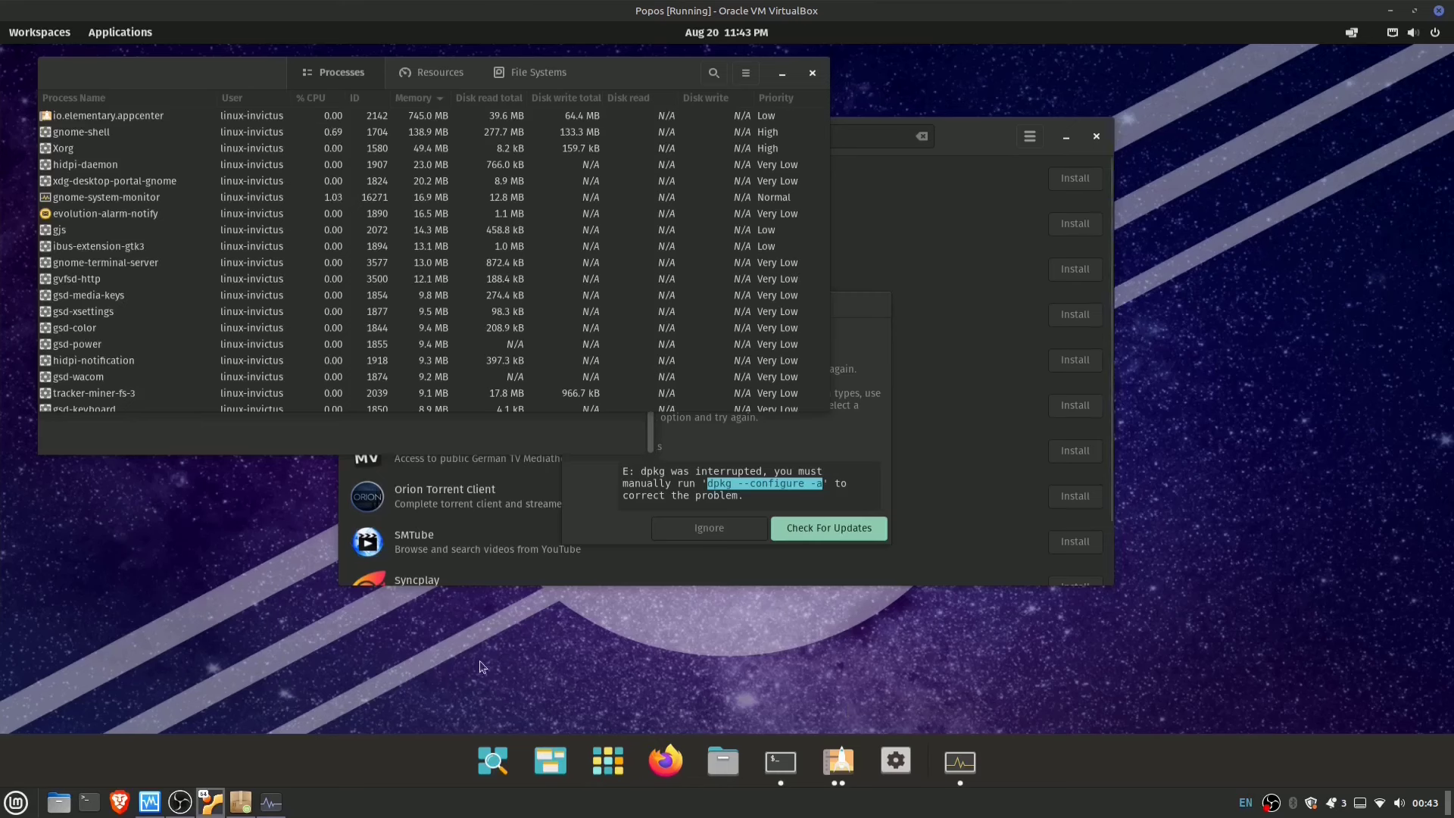
# View the launcher's list of open windows, return to System Monitor, and bring Terminal forward to check the dpkg repair
pyautogui.click(494, 775)
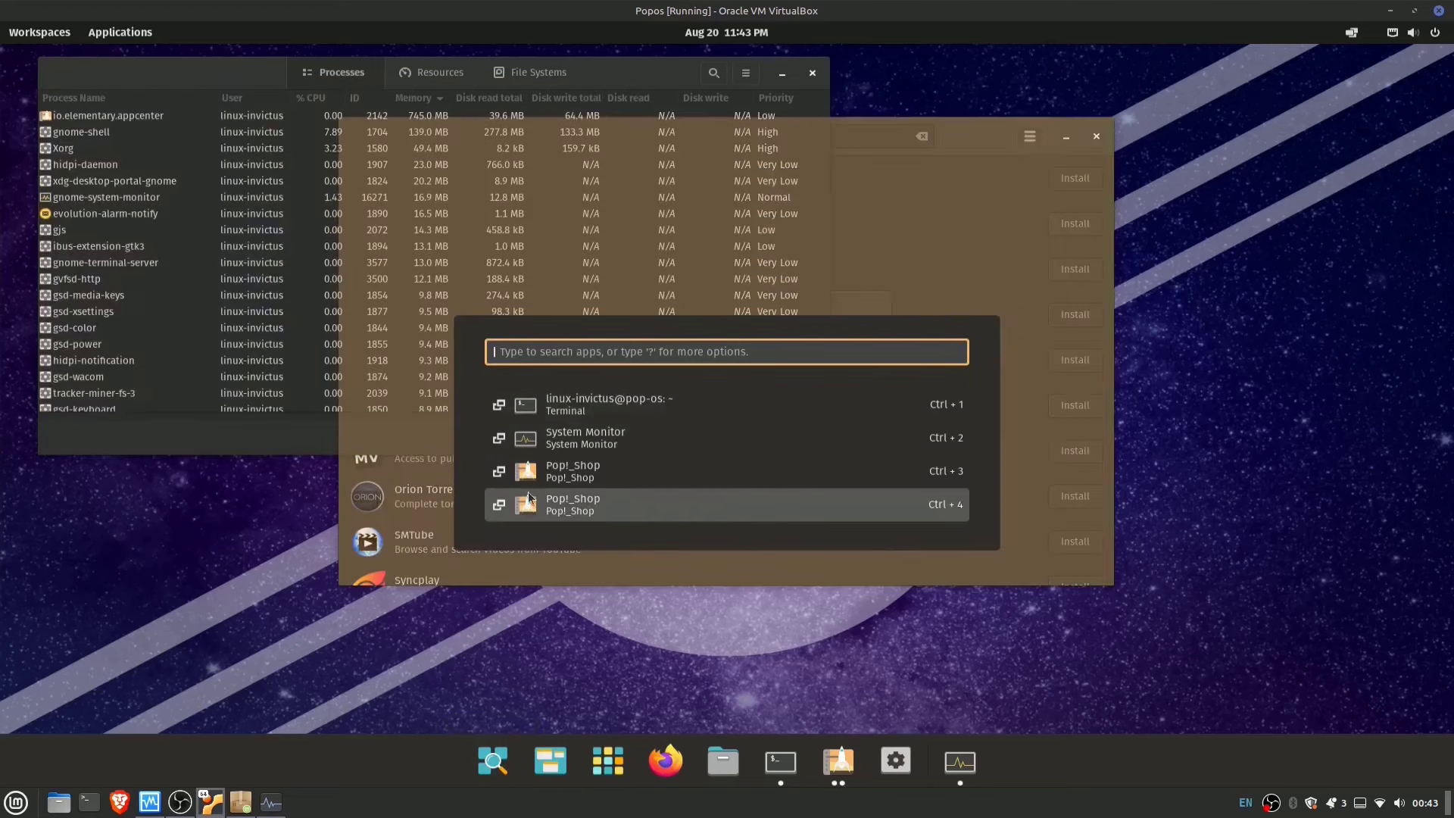
pyautogui.click(960, 761)
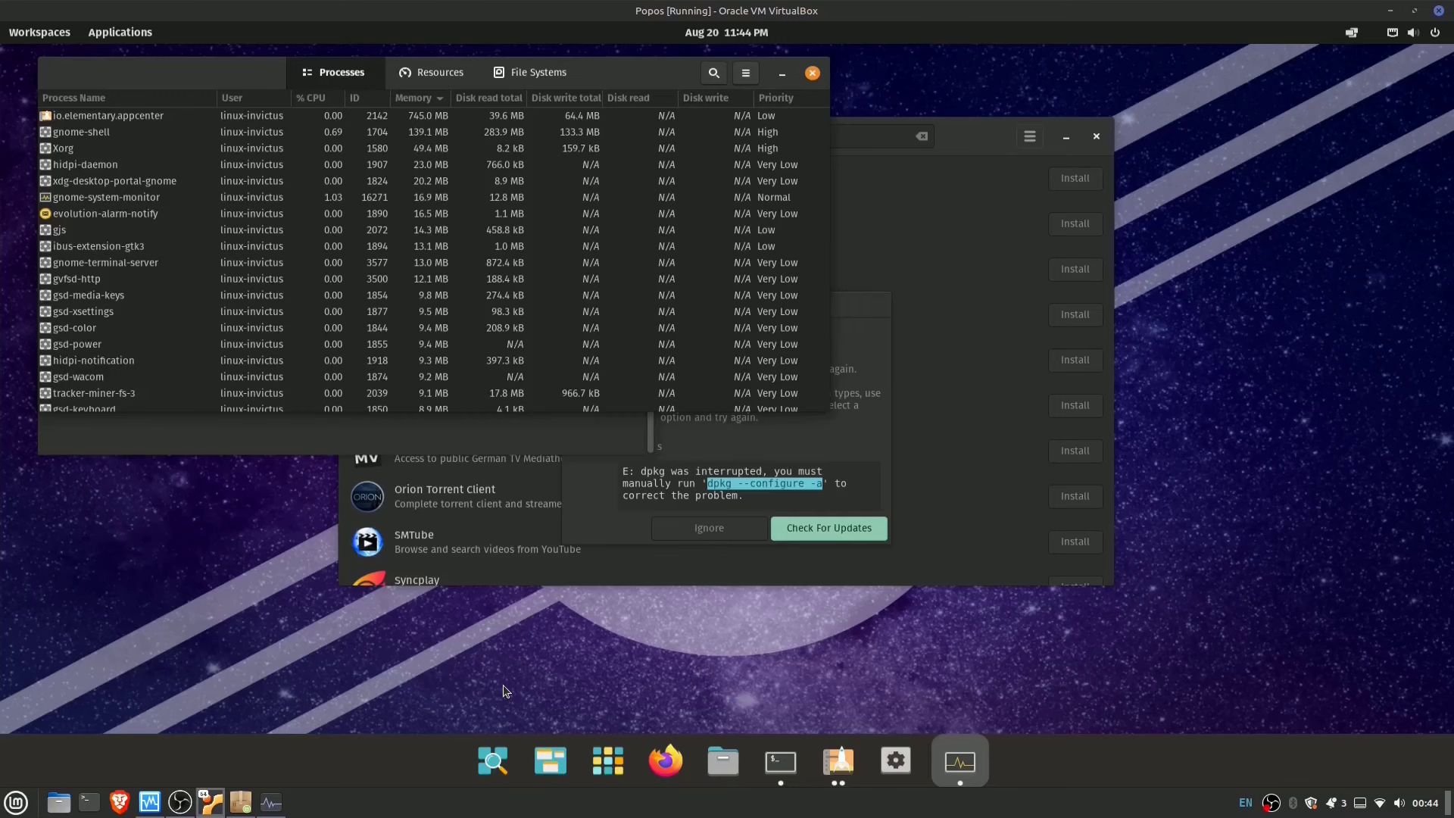
pyautogui.click(780, 761)
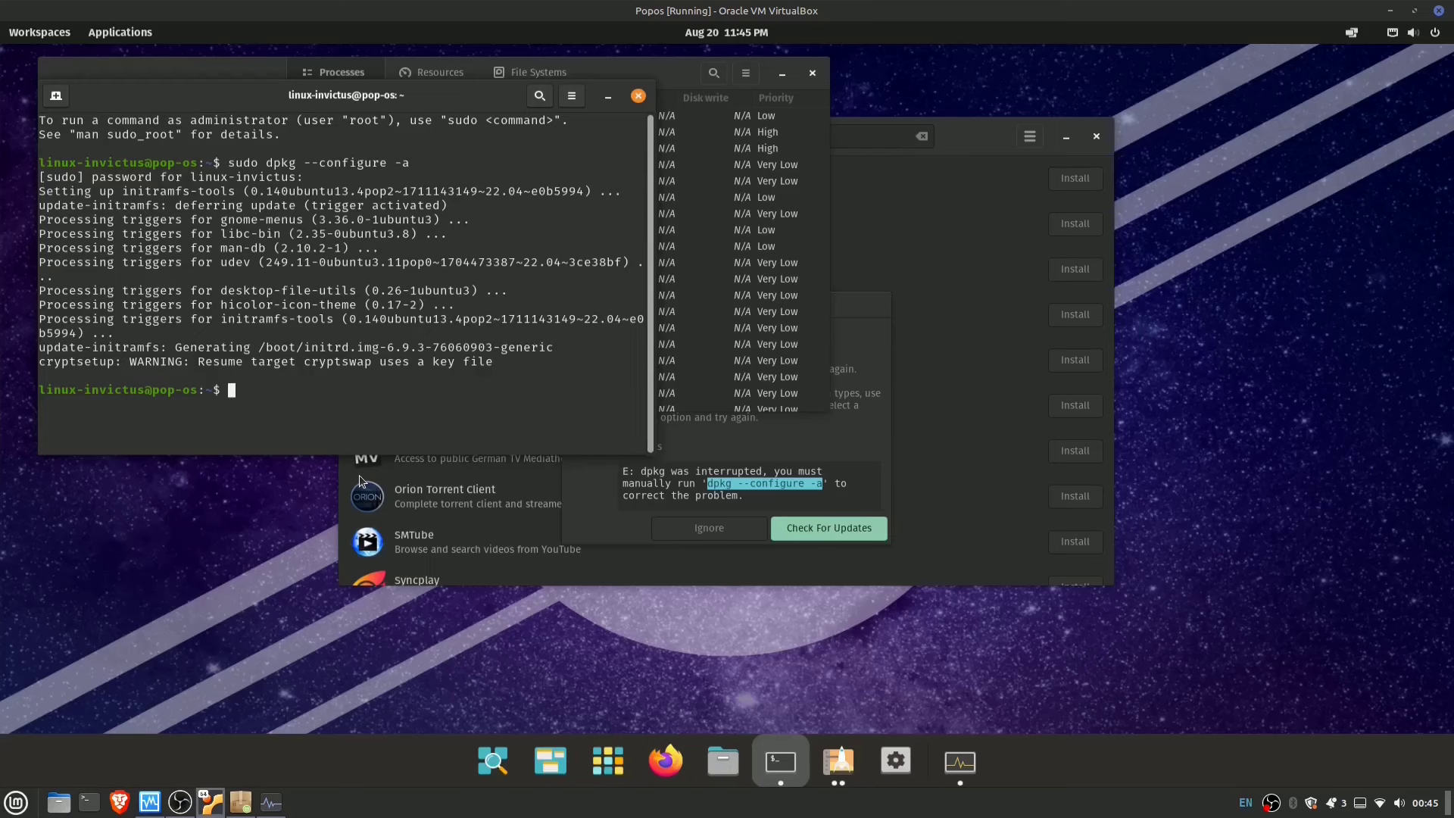
# Restart the Pop!_OS virtual machine from its power options
pyautogui.click(597, 764)
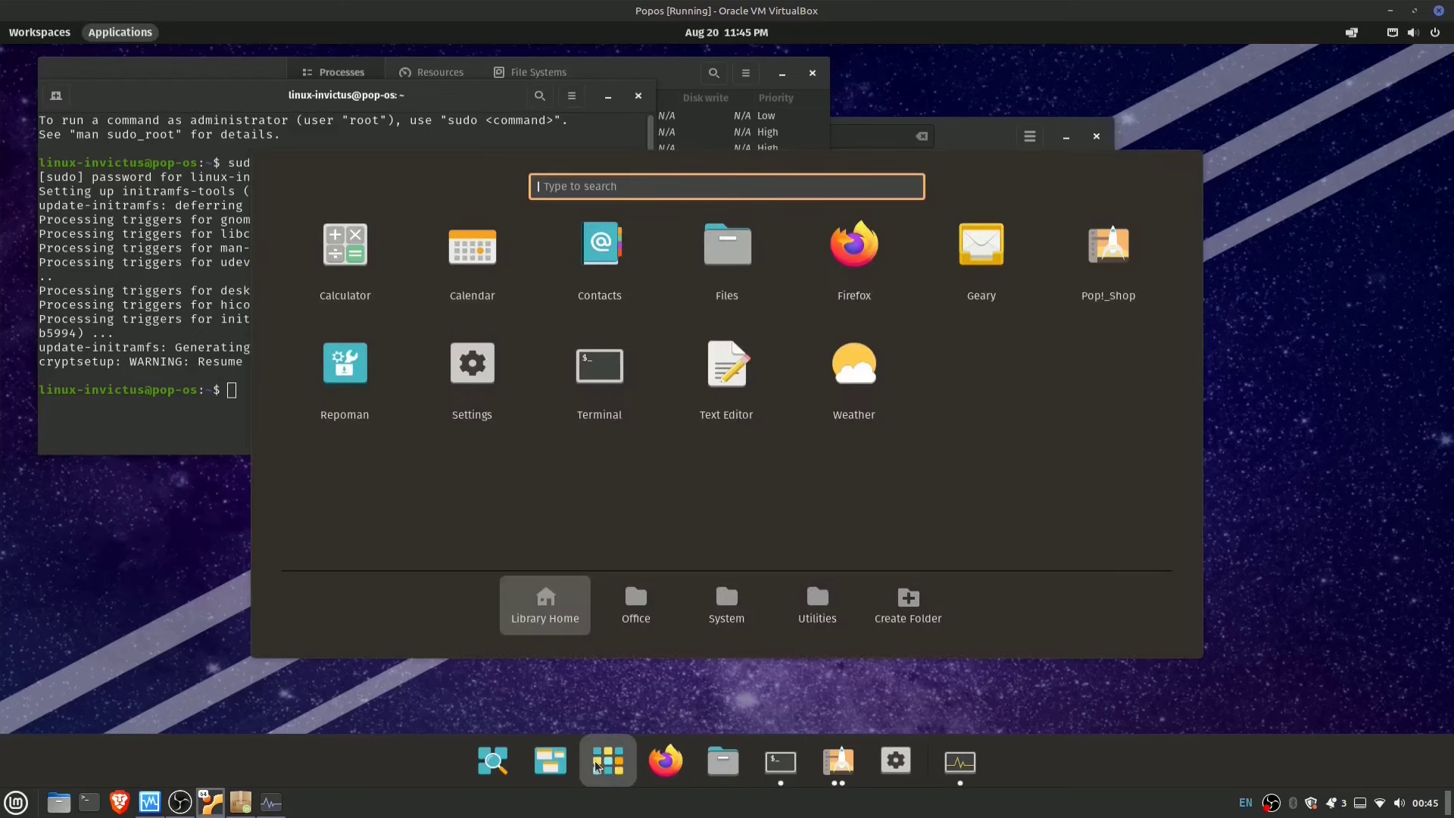
pyautogui.click(1412, 32)
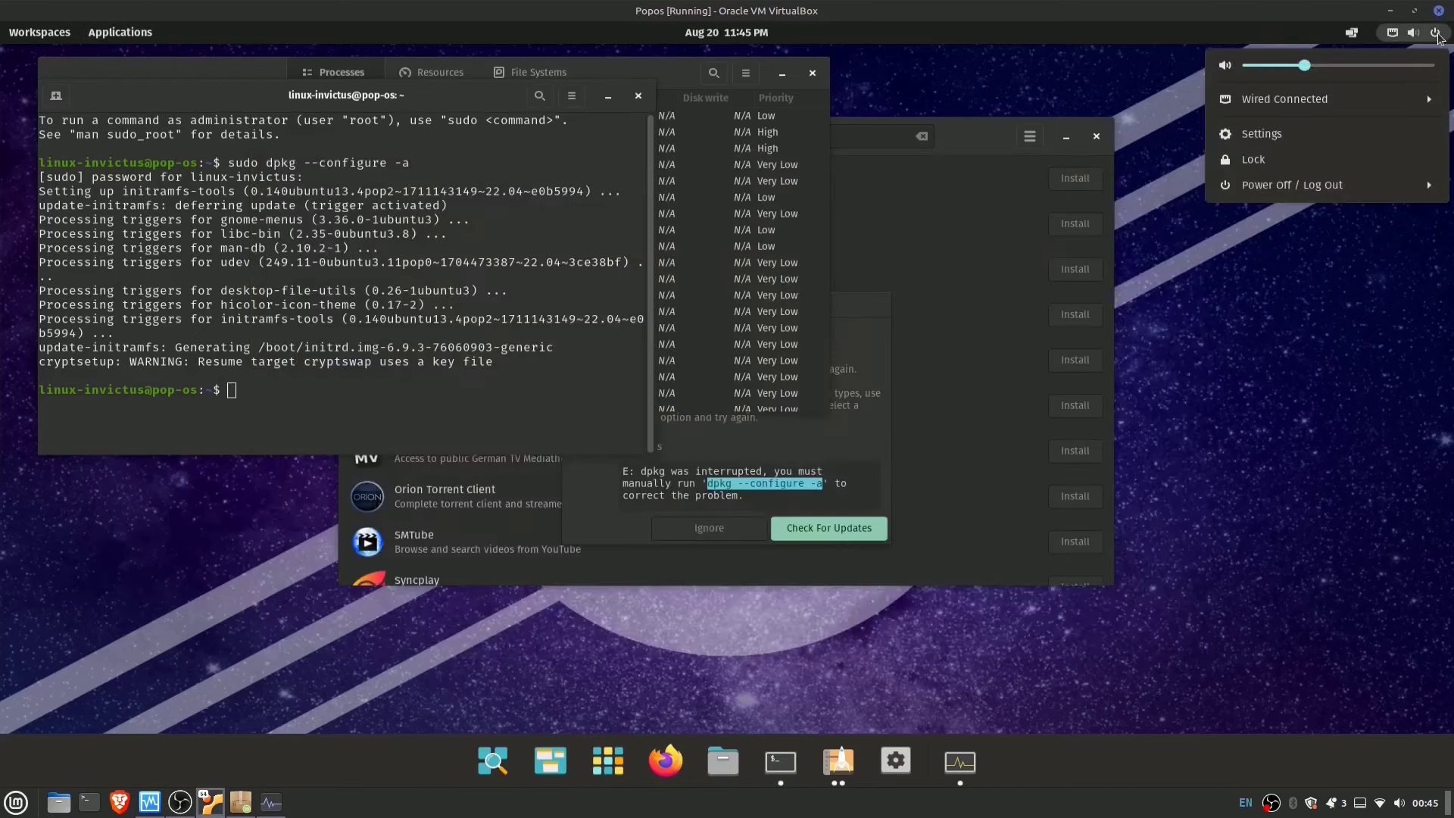
pyautogui.click(1283, 189)
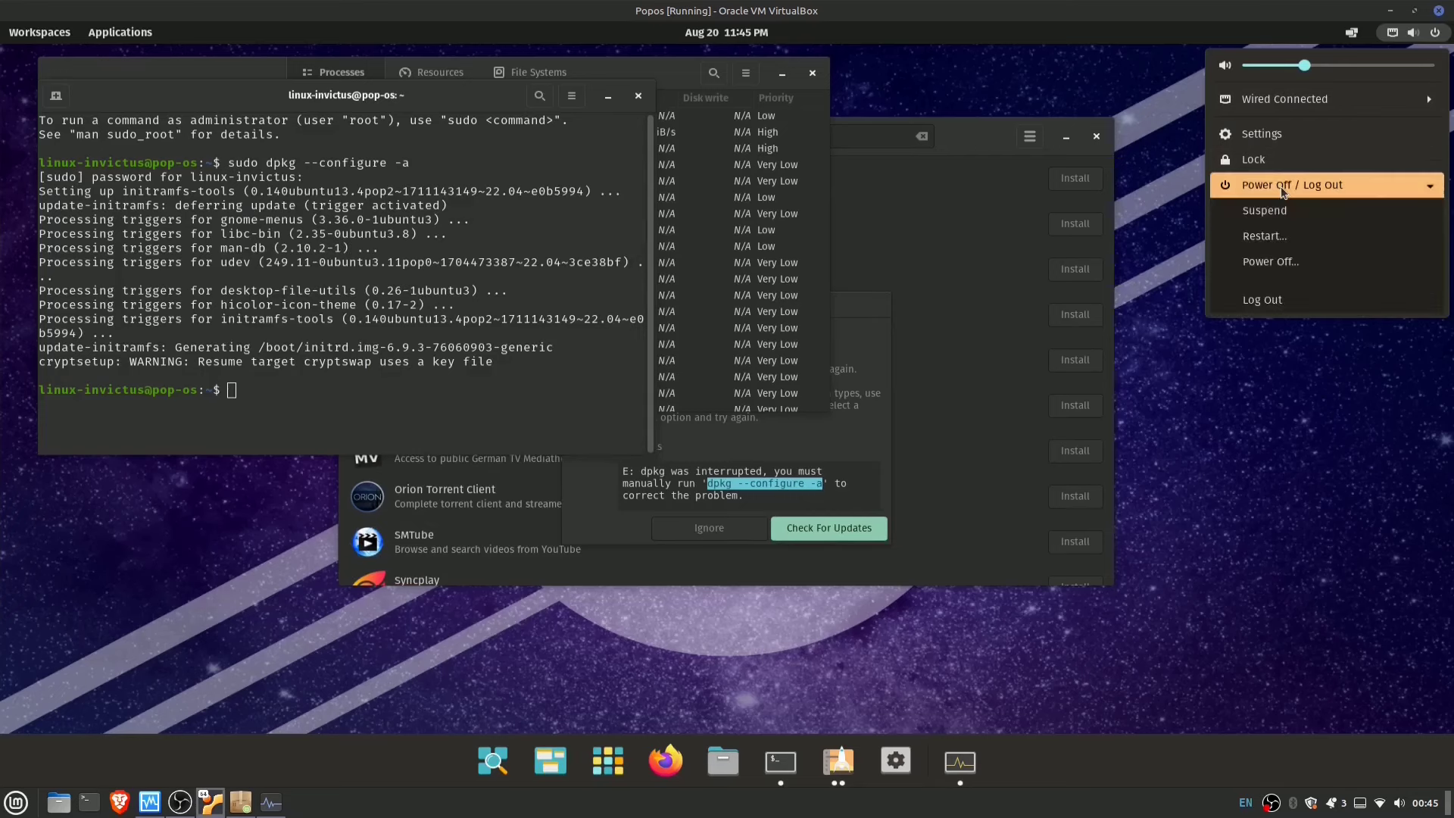
pyautogui.click(1280, 244)
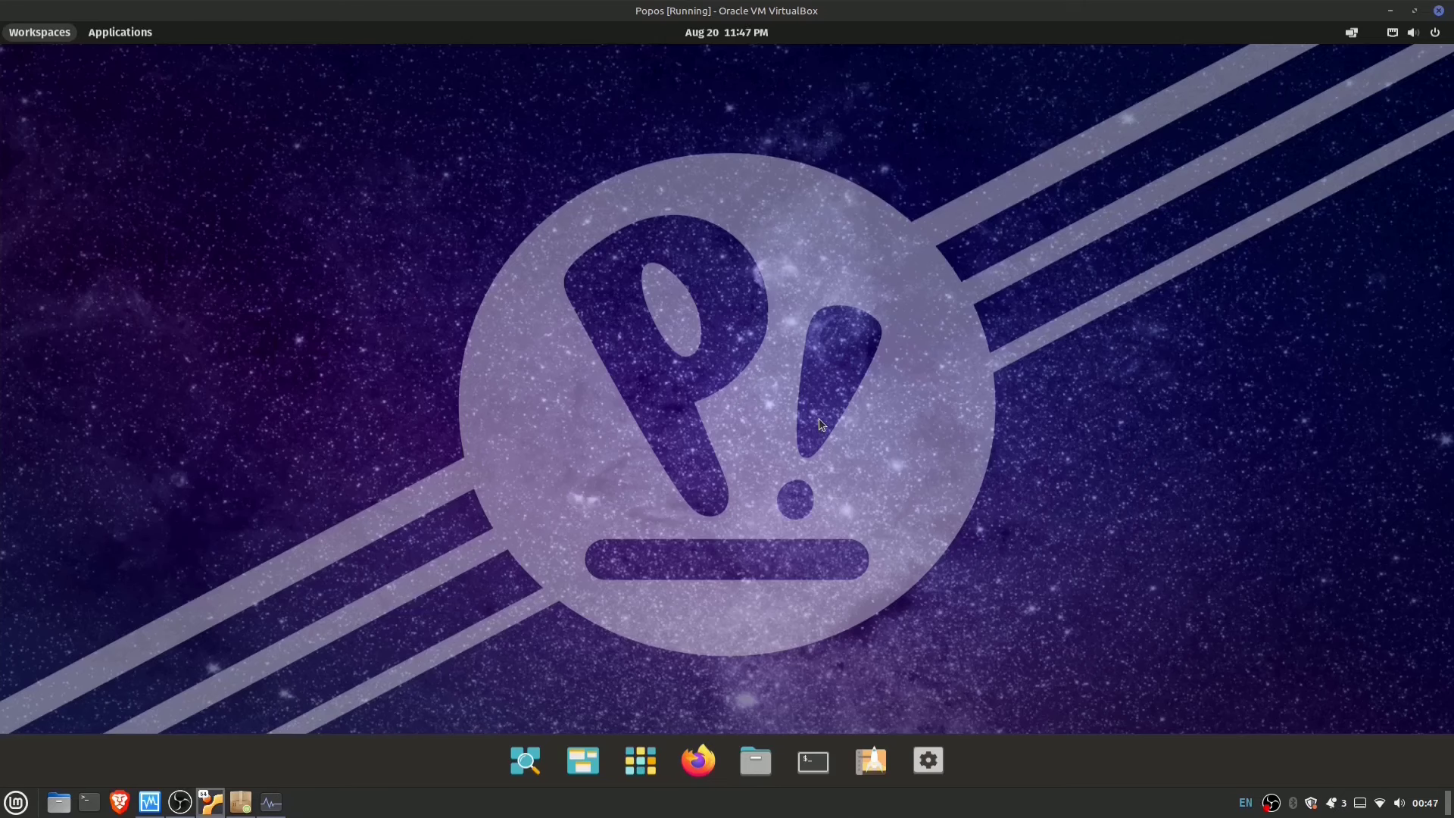
# Open System Monitor from the application library's System folder and examine CPU, memory and network usage under Resources
pyautogui.click(635, 761)
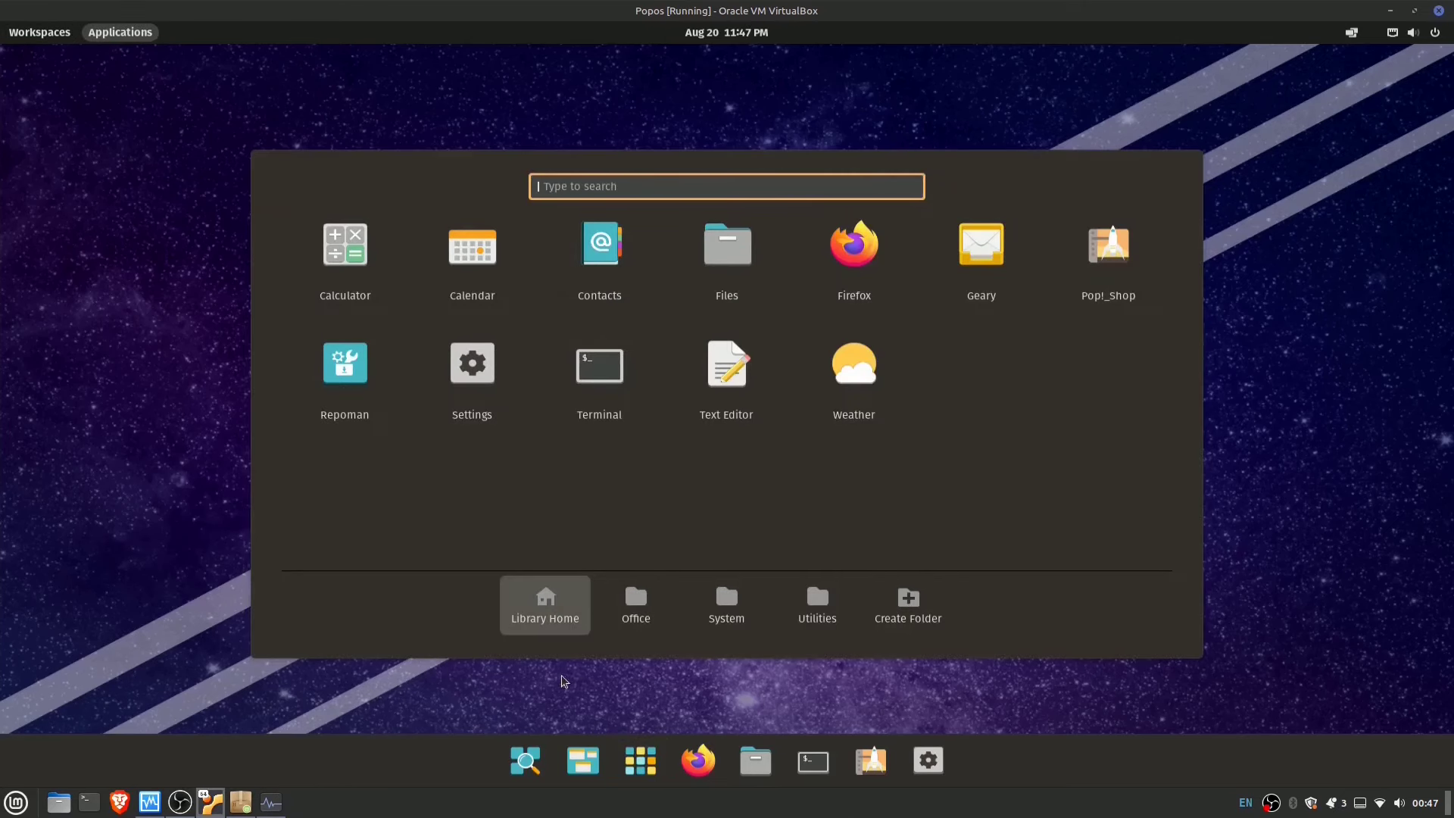
pyautogui.click(720, 617)
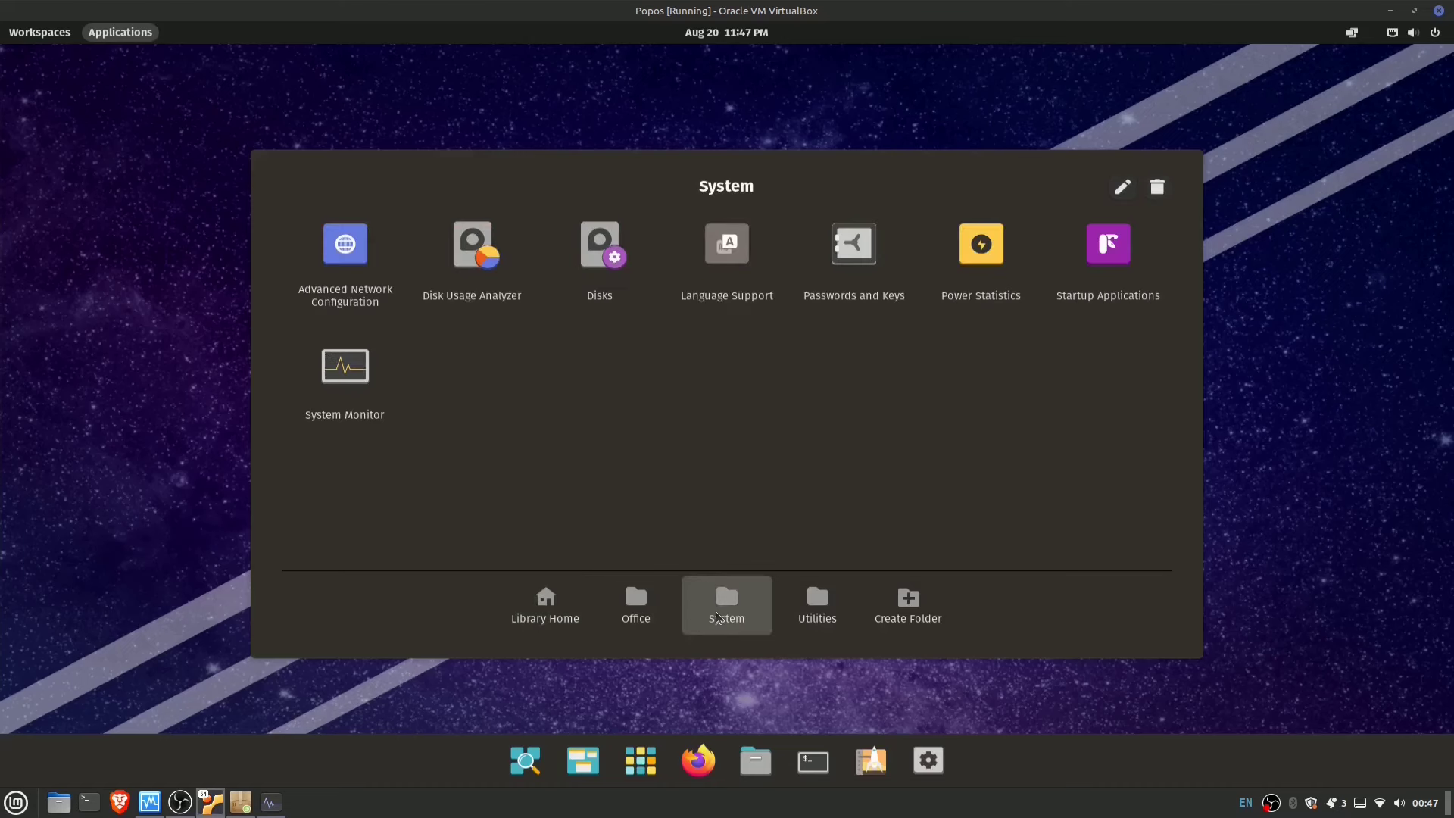
pyautogui.click(377, 396)
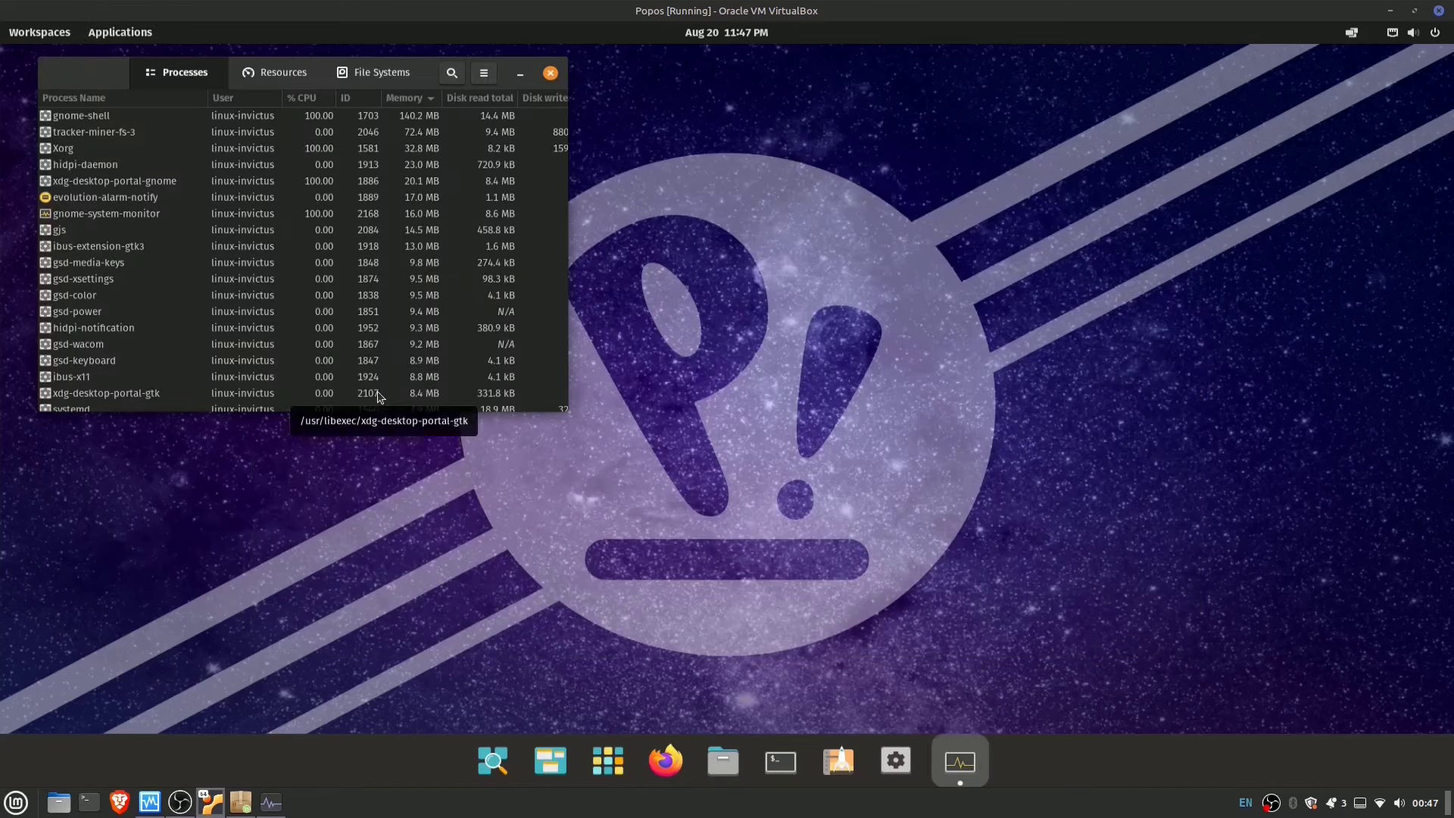
pyautogui.click(284, 74)
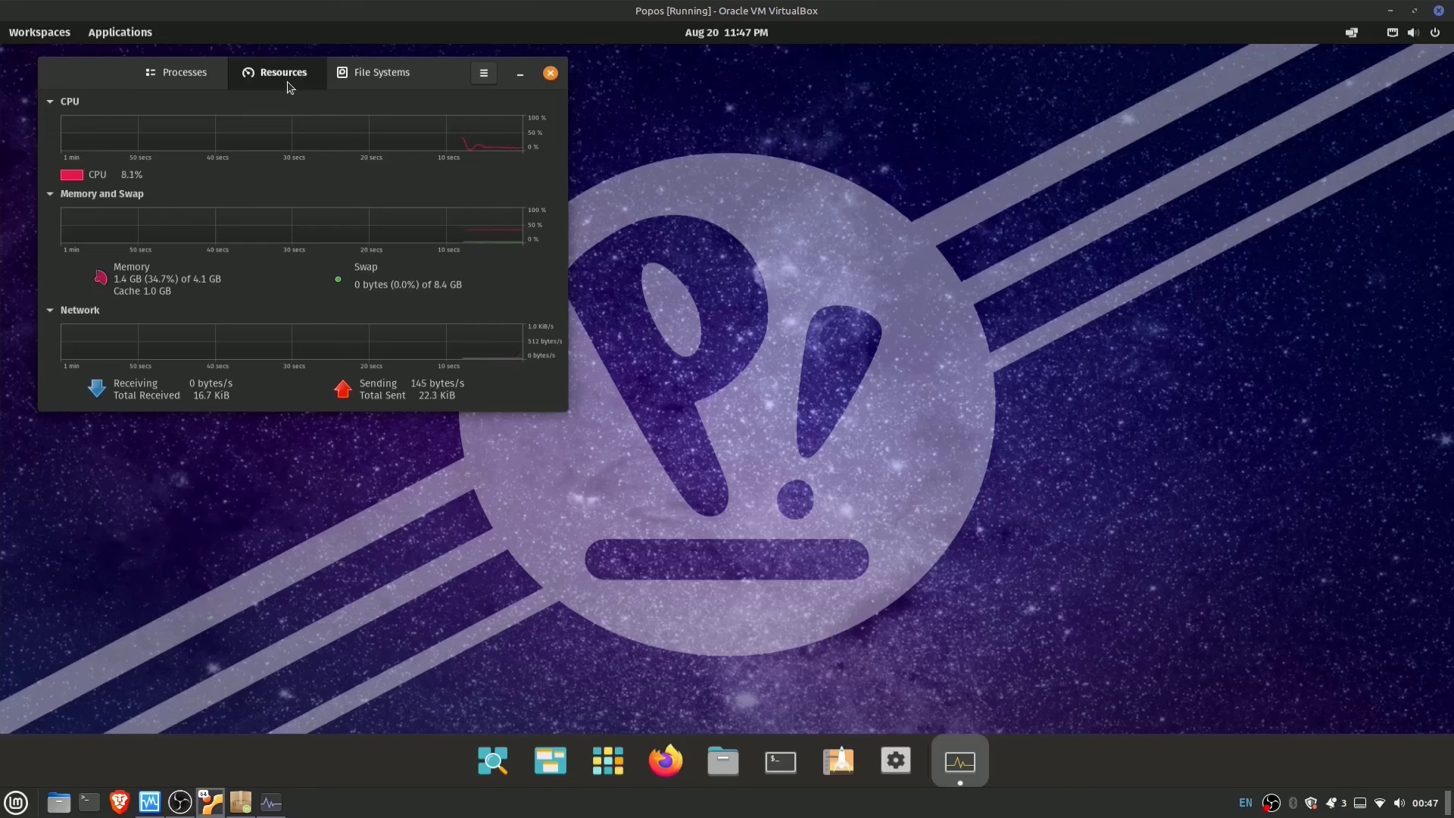